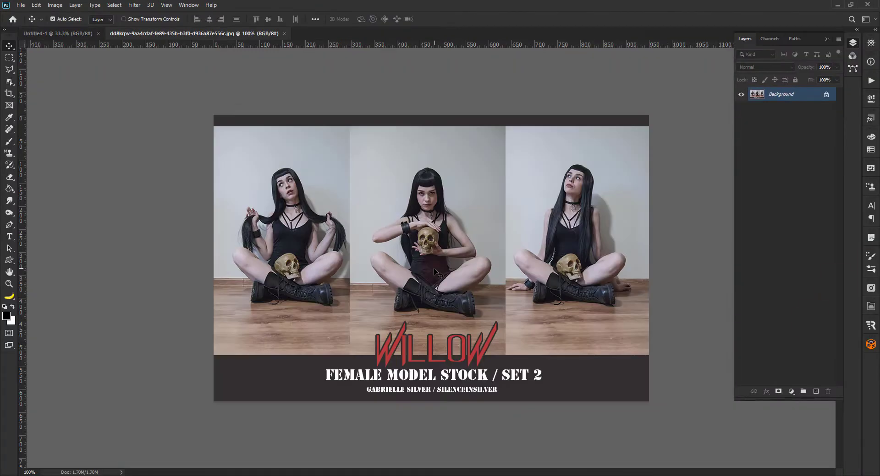
# Step: Select the middle model holding the skull with Object Selection and mask out everything else
pyautogui.press('w')
pyautogui.scroll(2, 434, 272)
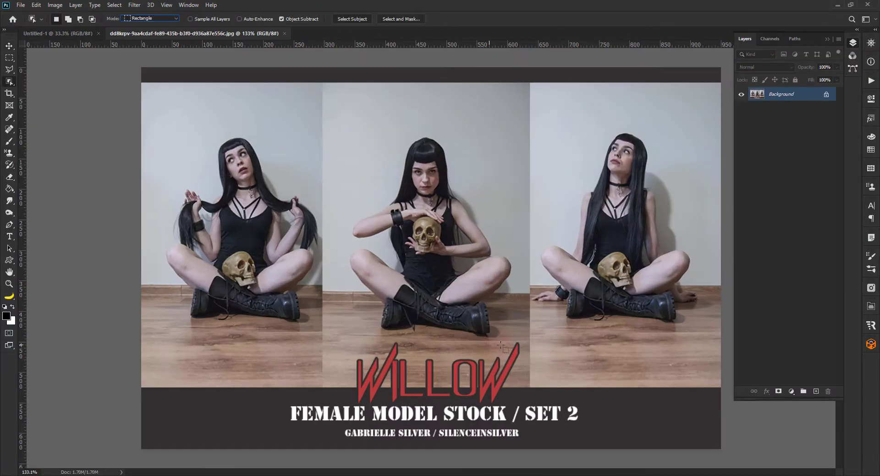
pyautogui.moveTo(515, 339); pyautogui.dragTo(342, 131)
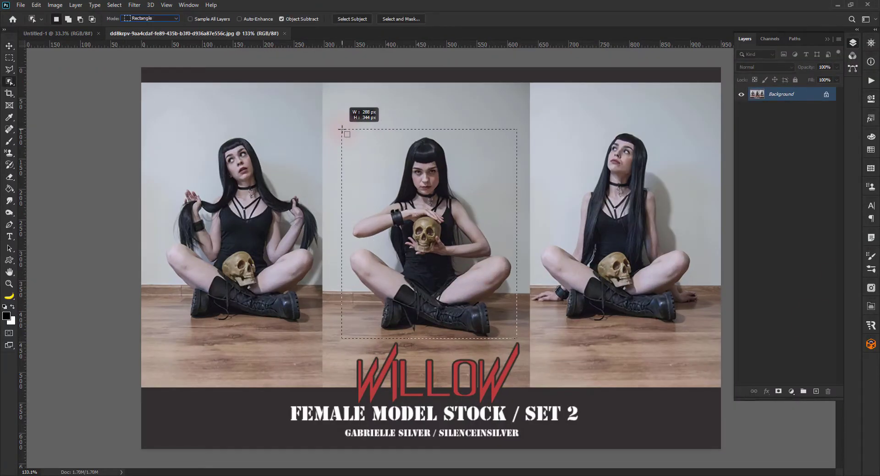
pyautogui.click(778, 391)
pyautogui.press('v')
pyautogui.scroll(3, 498, 284)
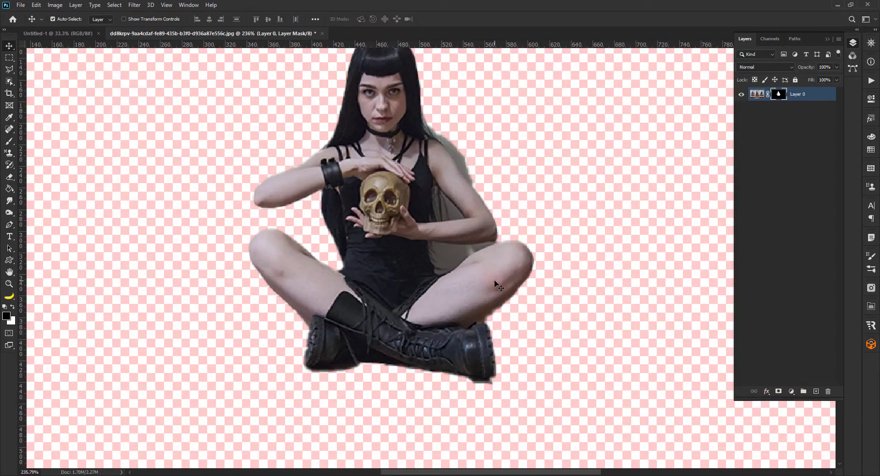
# Step: Outline the grey gap beside the shoulder with Polygonal Lasso and mask it out
pyautogui.press('l')
pyautogui.scroll(2, 434, 235)
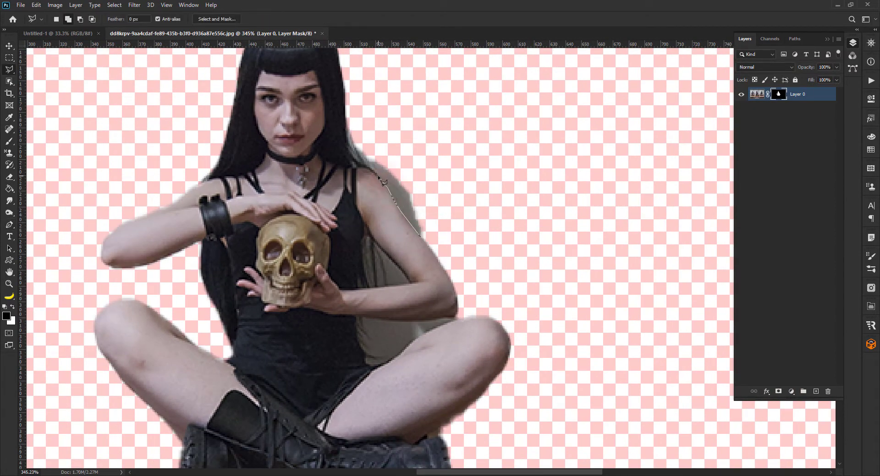
pyautogui.click(472, 197)
pyautogui.click(420, 237)
pyautogui.press('Delete')
pyautogui.hotkey('ctrl', 'd')
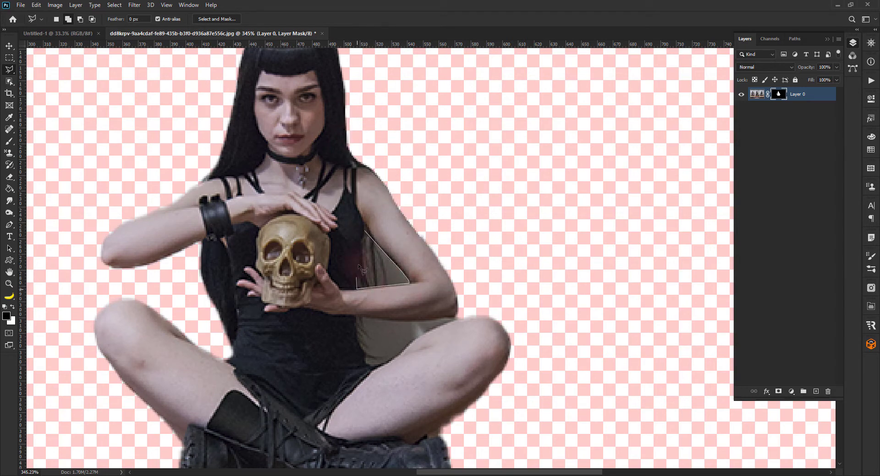
# Step: Mask out the grey gaps between arm and torso and above the leg, then open Select and Mask
pyautogui.press('Delete')
pyautogui.hotkey('ctrl', 'd')
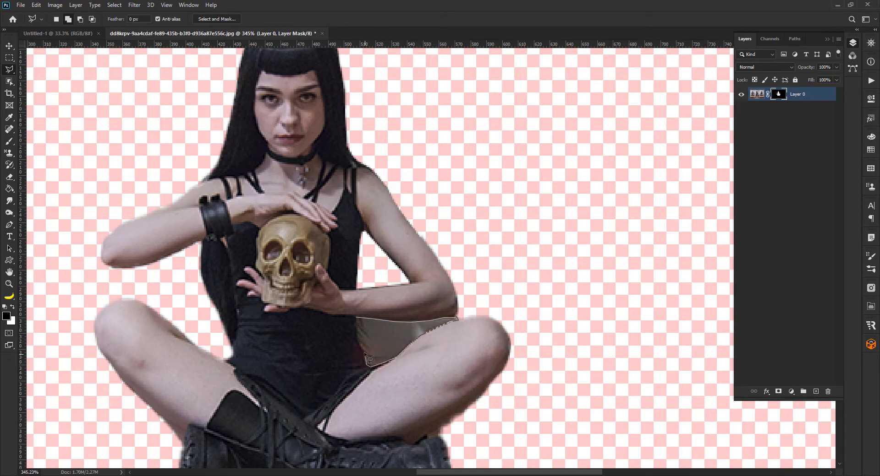
pyautogui.click(357, 320)
pyautogui.press('Delete')
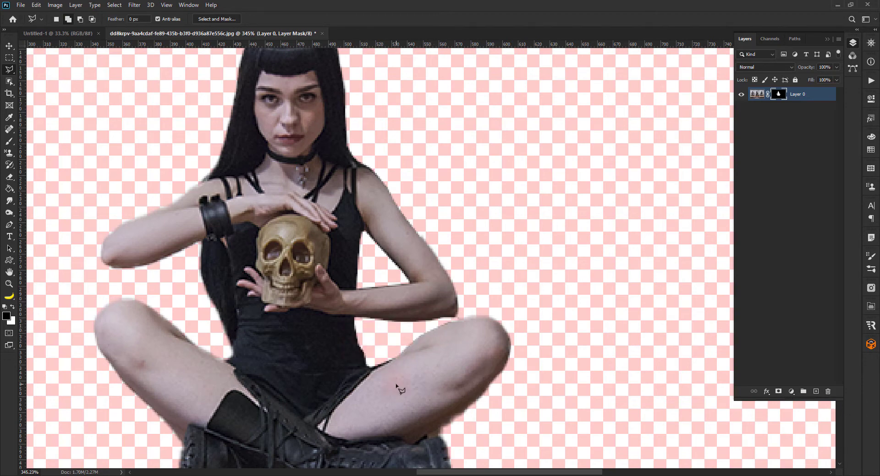
pyautogui.hotkey('ctrl', '0')
pyautogui.click(217, 18)
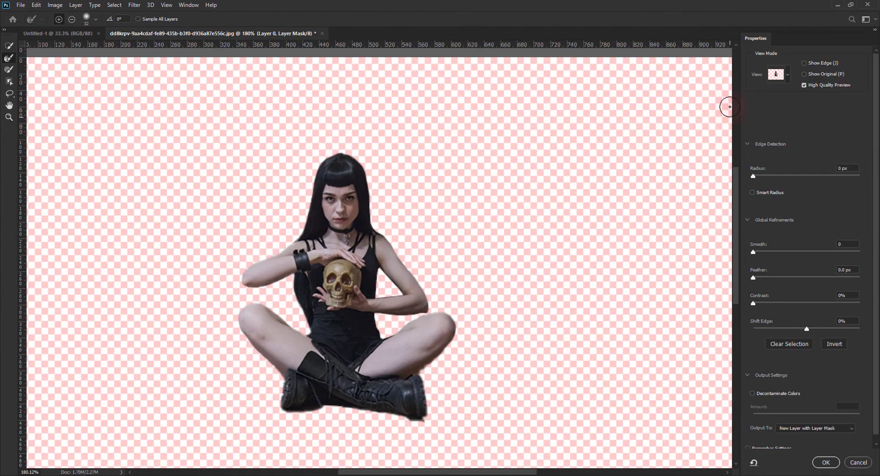
# Step: Refine the mask with Smooth 4, Contrast 27% and Shift Edge -10%, output as a new layer
pyautogui.click(781, 75)
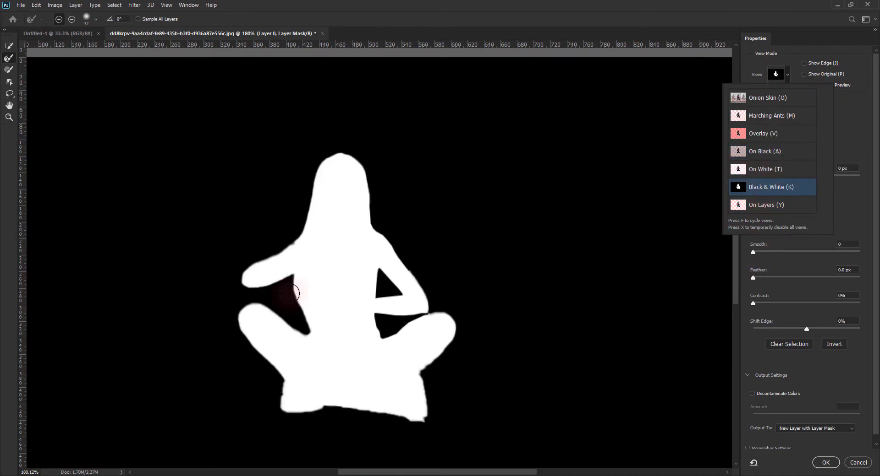
pyautogui.scroll(3, 435, 385)
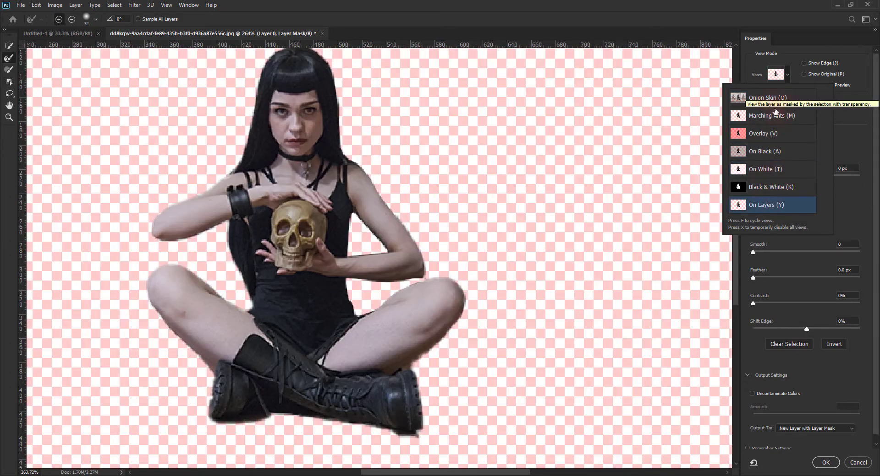
pyautogui.click(755, 170)
pyautogui.moveTo(756, 171); pyautogui.dragTo(752, 183)
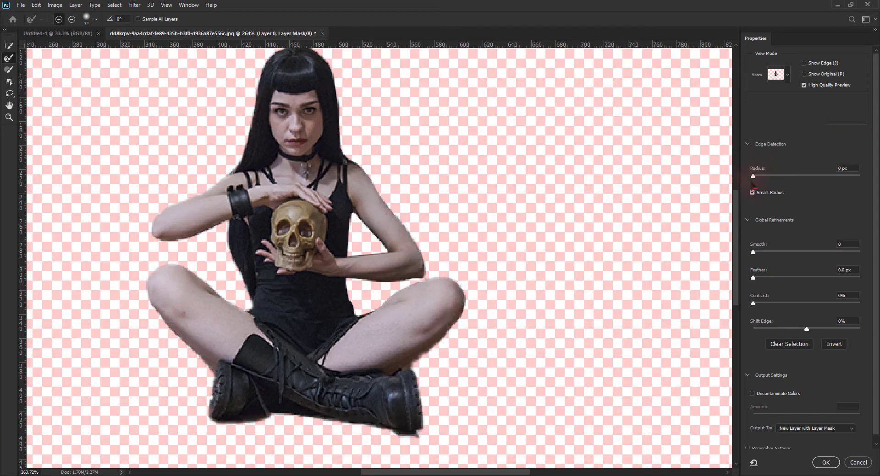
pyautogui.moveTo(751, 253); pyautogui.dragTo(756, 252)
pyautogui.moveTo(753, 303); pyautogui.dragTo(780, 303)
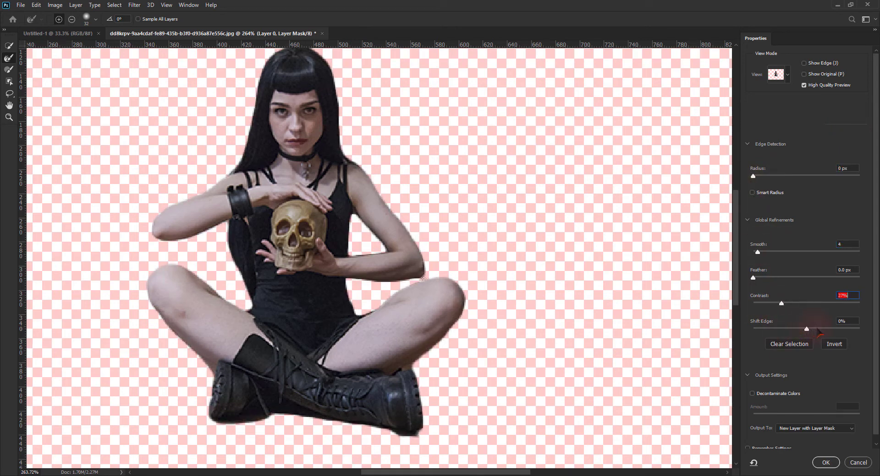
pyautogui.moveTo(812, 335); pyautogui.dragTo(808, 332)
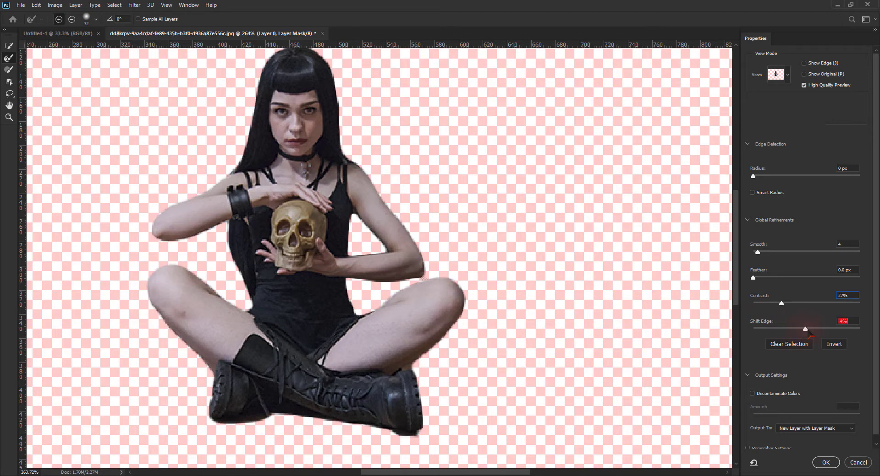
pyautogui.click(825, 463)
# Step: Move the cutout into Untitled-1 as layer 'Girl', duplicate it and label it red
pyautogui.moveTo(349, 153); pyautogui.dragTo(406, 254)
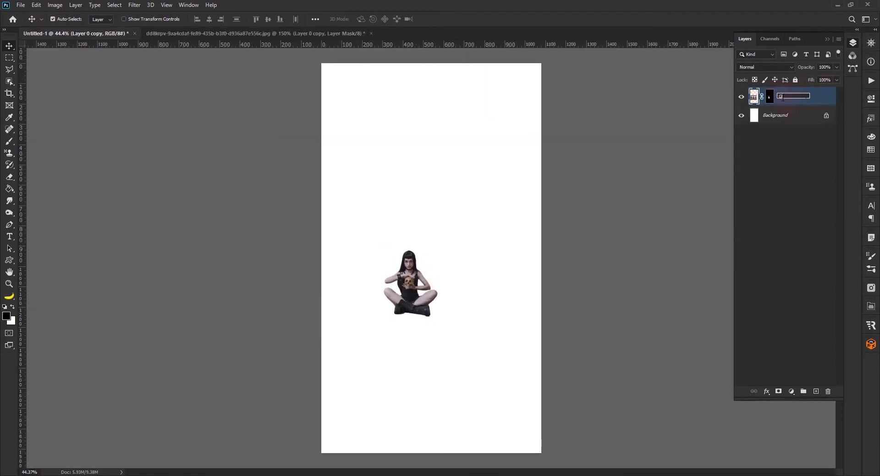
pyautogui.write('Girl')
pyautogui.press('Return')
pyautogui.hotkey('ctrl', 'j')
pyautogui.rightClick(765, 115)
pyautogui.click(687, 416)
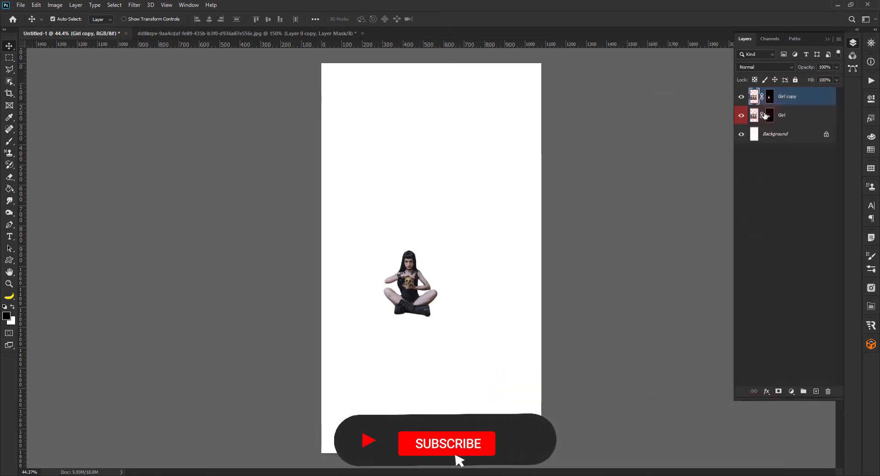
# Step: Group both Girl layers into a group named 'Girl'
pyautogui.keyDown('shift'); pyautogui.click(764, 115); pyautogui.keyUp('shift')
pyautogui.hotkey('ctrl', 'g')
pyautogui.doubleClick(777, 94)
pyautogui.write('l')
pyautogui.press('Return')
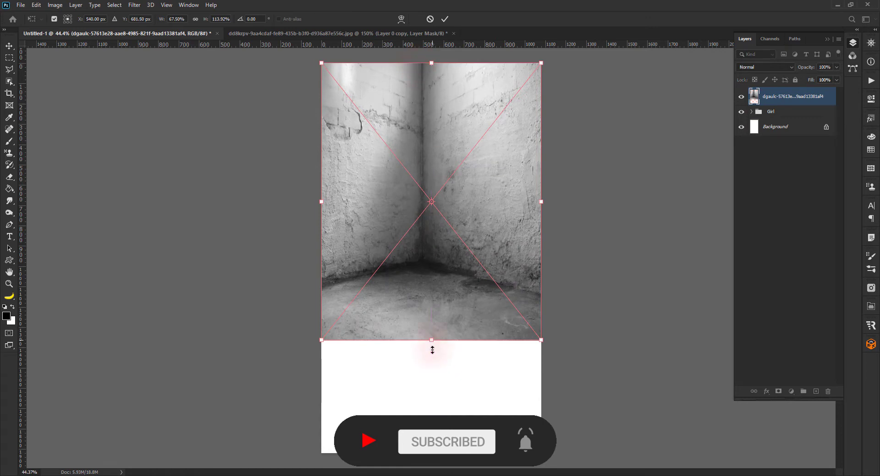
# Step: Stretch the concrete wall photo to cover the whole canvas
pyautogui.moveTo(431, 340); pyautogui.dragTo(431, 453)
pyautogui.moveTo(322, 201); pyautogui.dragTo(292, 201)
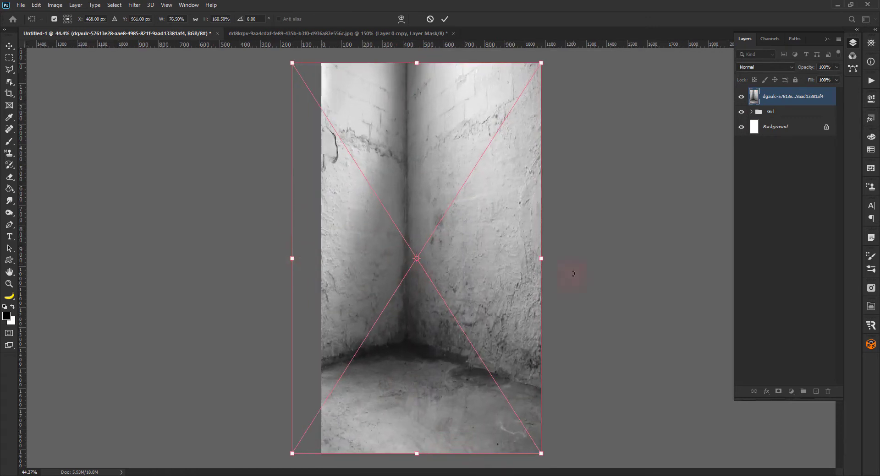
pyautogui.moveTo(541, 275); pyautogui.dragTo(602, 279)
pyautogui.moveTo(292, 258); pyautogui.dragTo(283, 259)
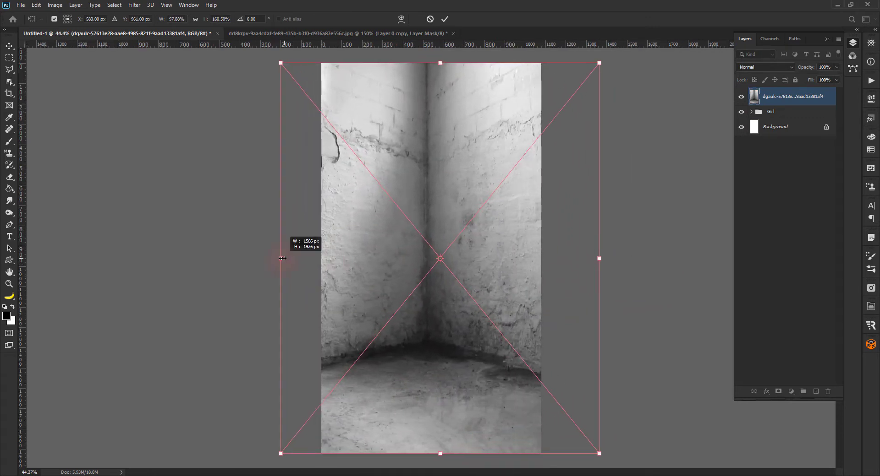
pyautogui.press('Return')
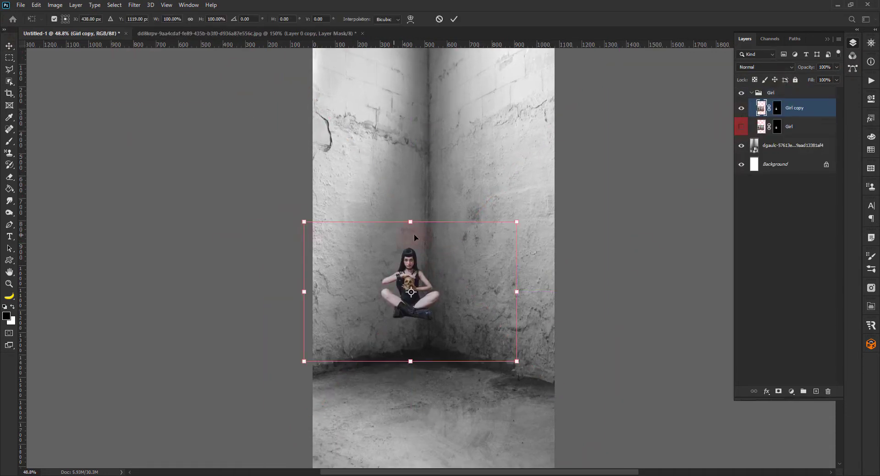
# Step: Enlarge the girl so she sits in the concrete corner, then duplicate her layer as 'Girl copy 2'
pyautogui.moveTo(304, 221); pyautogui.dragTo(211, 184)
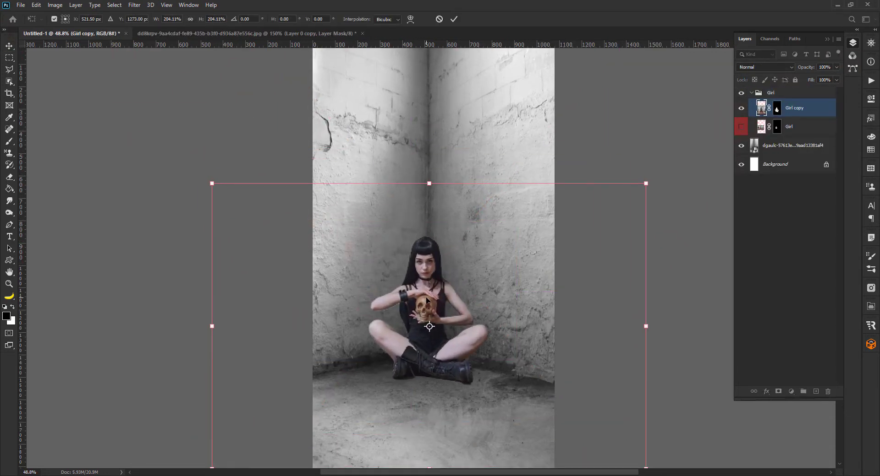
pyautogui.moveTo(211, 184); pyautogui.dragTo(186, 165)
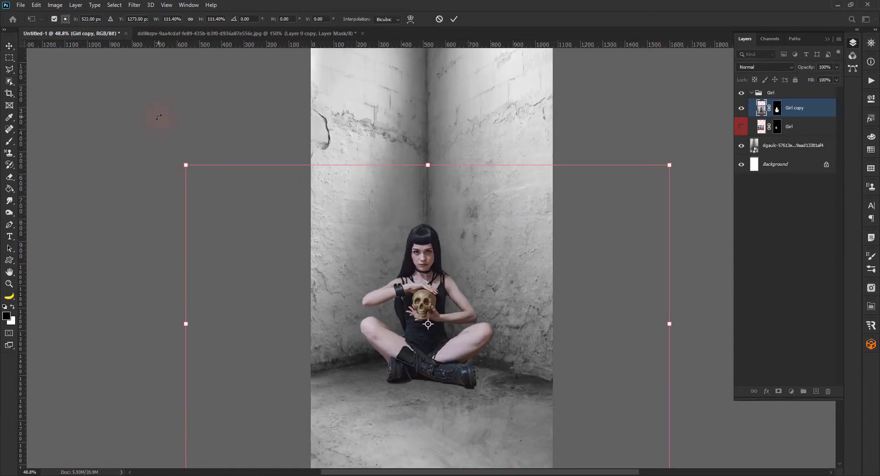
pyautogui.press('Return')
pyautogui.hotkey('ctrl', '0')
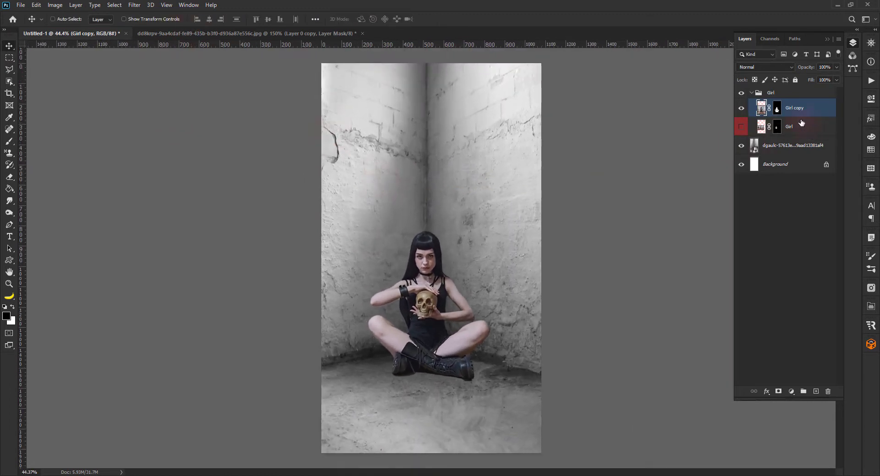
pyautogui.hotkey('ctrl', 'j')
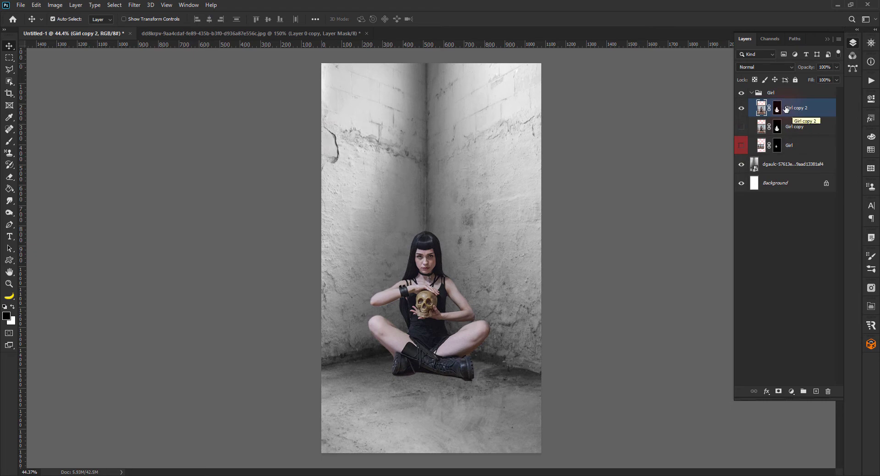
# Step: Add a new empty layer clipped to Girl copy 2 for painting with the Brush
pyautogui.scroll(5, 436, 269)
pyautogui.scroll(3, 436, 269)
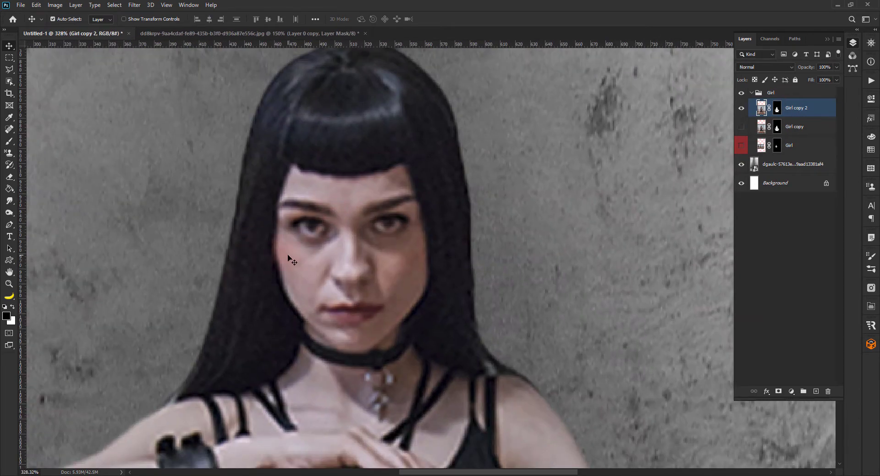
pyautogui.press('b')
pyautogui.scroll(2, 317, 229)
pyautogui.hotkey('ctrl', 'shift', 'alt', 'n')
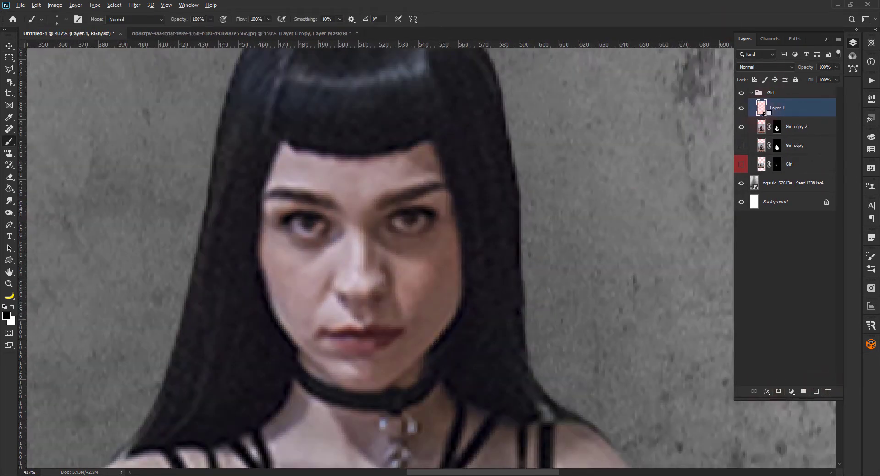
pyautogui.keyDown('alt'); pyautogui.click(761, 115); pyautogui.keyUp('alt')
pyautogui.scroll(2, 299, 225)
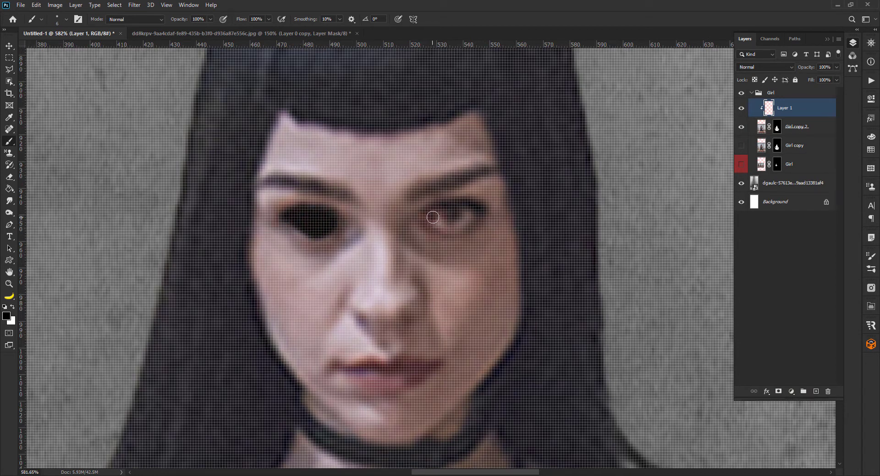
# Step: Paint the girl's eyes solid black, shrinking the brush to 1 px for fine detail
pyautogui.moveTo(432, 217)
pyautogui.mouseDown()
pyautogui.moveTo(457, 210)
pyautogui.moveTo(447, 210)
pyautogui.mouseUp()
pyautogui.scroll(-2, 456, 222)
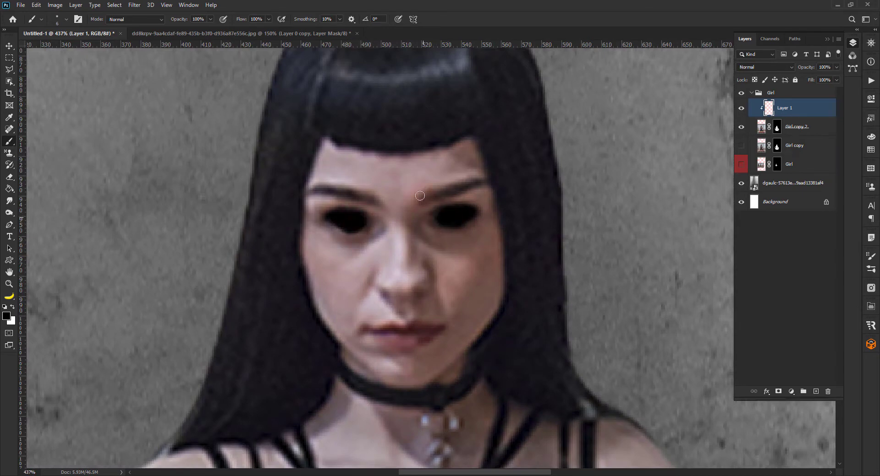
pyautogui.scroll(1, 346, 225)
pyautogui.keyDown('alt'); pyautogui.rightClick(347, 226); pyautogui.keyUp('alt')
pyautogui.scroll(1, 341, 206)
pyautogui.keyDown('alt'); pyautogui.rightClick(339, 208); pyautogui.keyUp('alt')
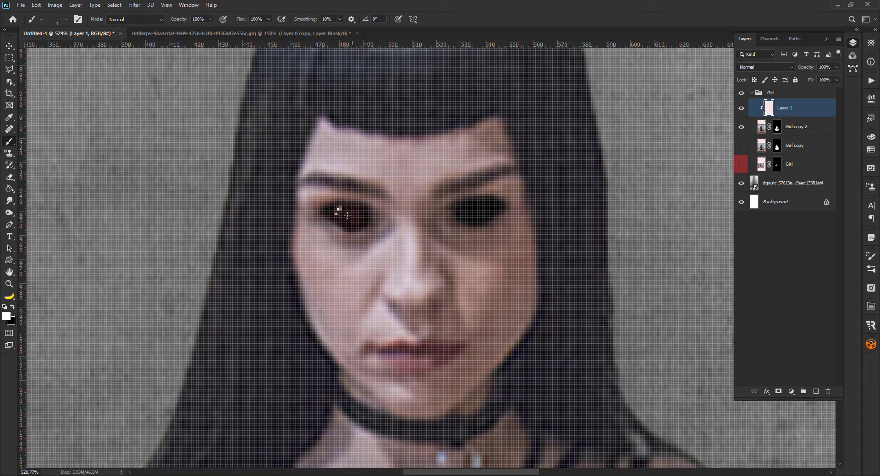
pyautogui.hotkey('ctrl', '0')
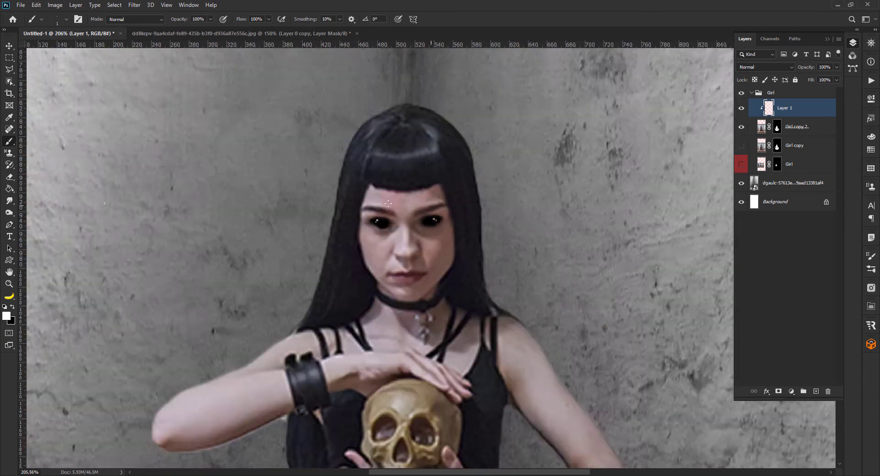
pyautogui.press('v')
pyautogui.scroll(4, 399, 209)
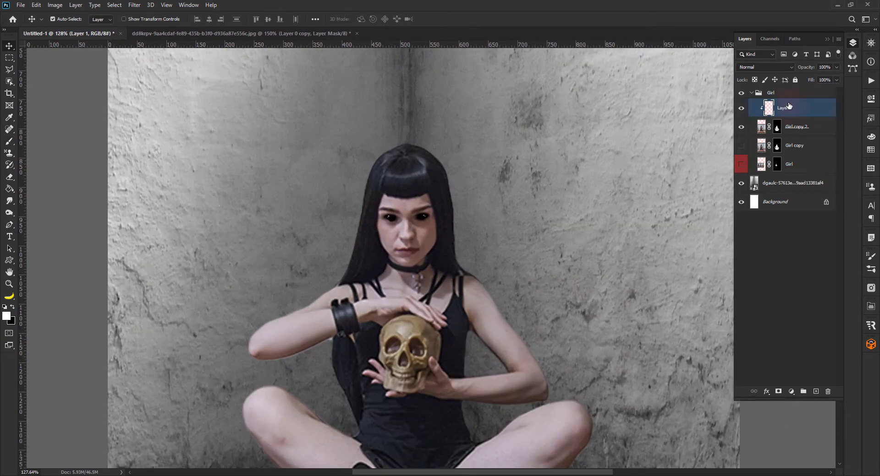
# Step: Add a new layer and set the brush colour to a near-black navy
pyautogui.click(817, 393)
pyautogui.scroll(4, 406, 242)
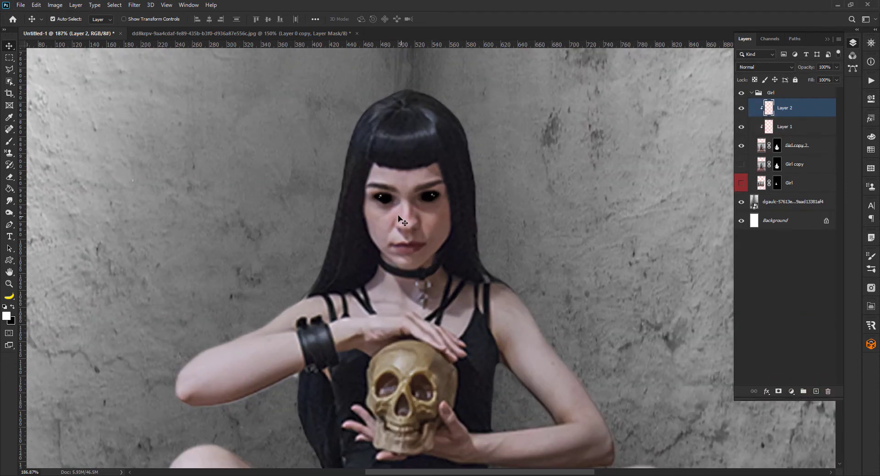
pyautogui.press('b')
pyautogui.click(13, 307)
pyautogui.click(7, 315)
pyautogui.click(252, 209)
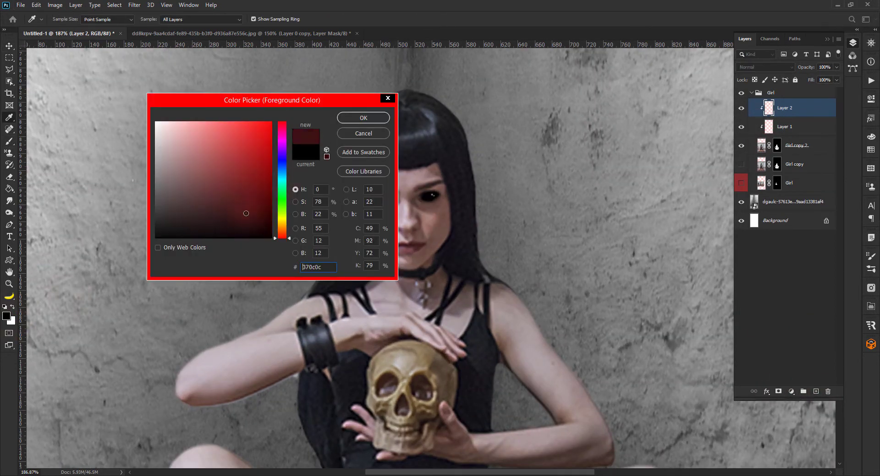
pyautogui.click(281, 154)
pyautogui.click(281, 160)
pyautogui.moveTo(245, 214); pyautogui.dragTo(239, 228)
pyautogui.click(365, 117)
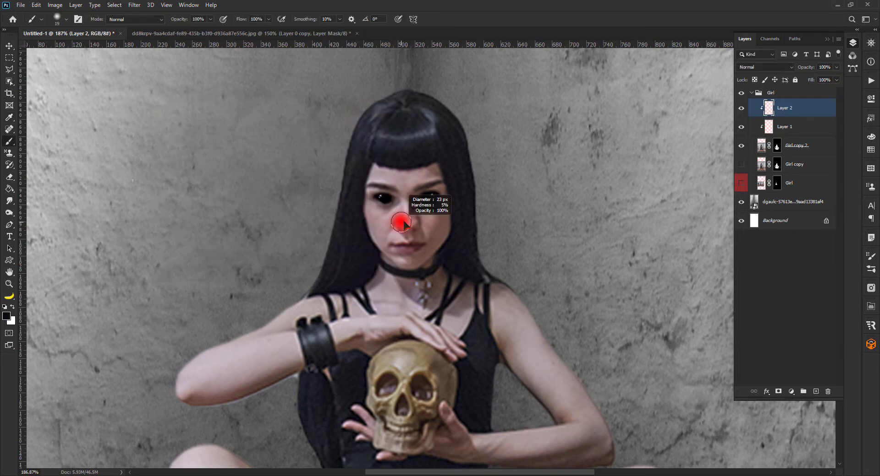
# Step: Paint dark shadows around the eyes, move that layer below the black eyes, set 55% opacity
pyautogui.moveTo(389, 201)
pyautogui.mouseDown()
pyautogui.moveTo(373, 202)
pyautogui.moveTo(431, 198)
pyautogui.mouseUp()
pyautogui.press('v')
pyautogui.moveTo(779, 108); pyautogui.dragTo(762, 132)
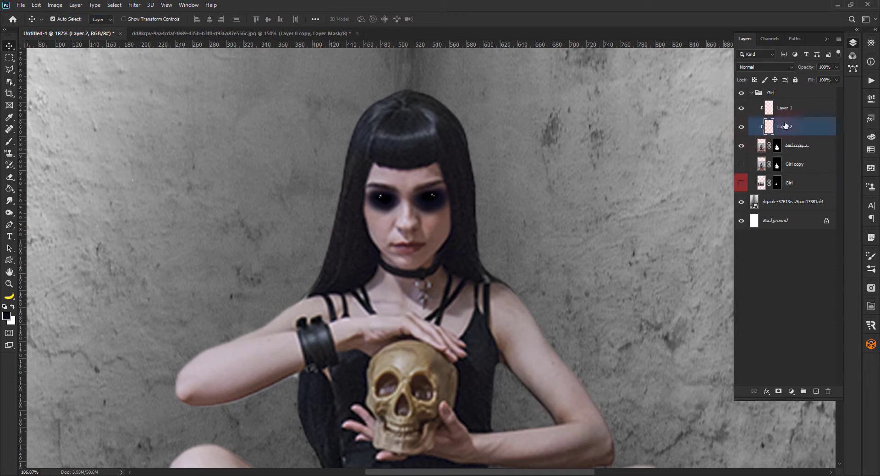
pyautogui.moveTo(804, 69); pyautogui.dragTo(788, 72)
pyautogui.scroll(-3, 405, 181)
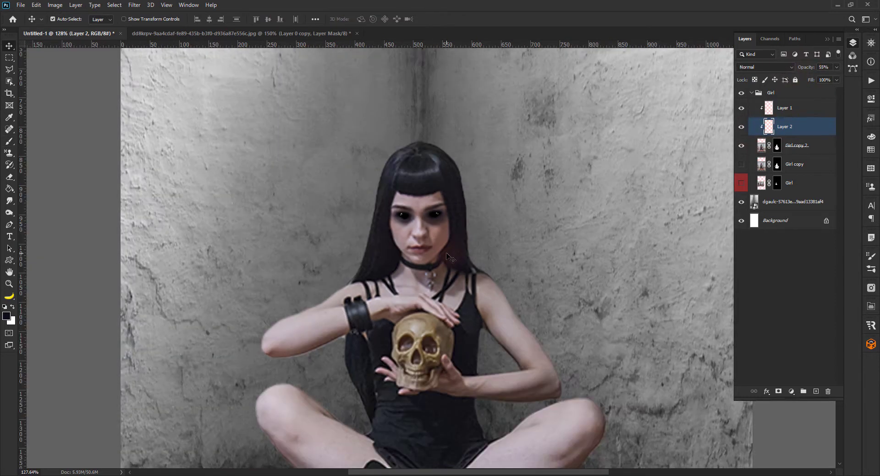
pyautogui.scroll(-2, 406, 181)
pyautogui.scroll(-2, 405, 181)
pyautogui.scroll(-2, 425, 232)
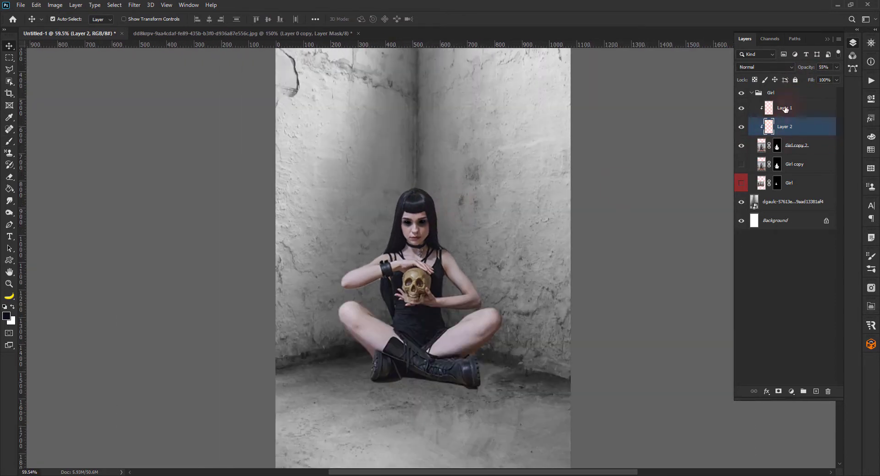
pyautogui.click(787, 111)
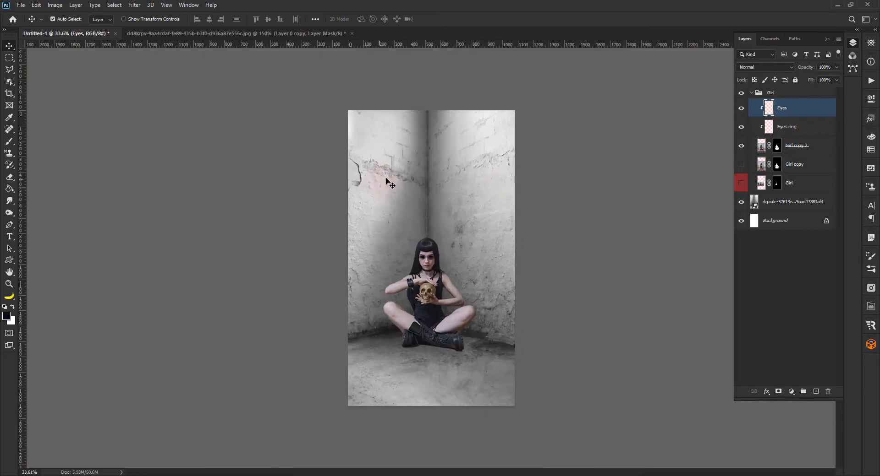
# Step: Darken the concrete room with a Brightness/Contrast layer at brightness -24
pyautogui.click(791, 391)
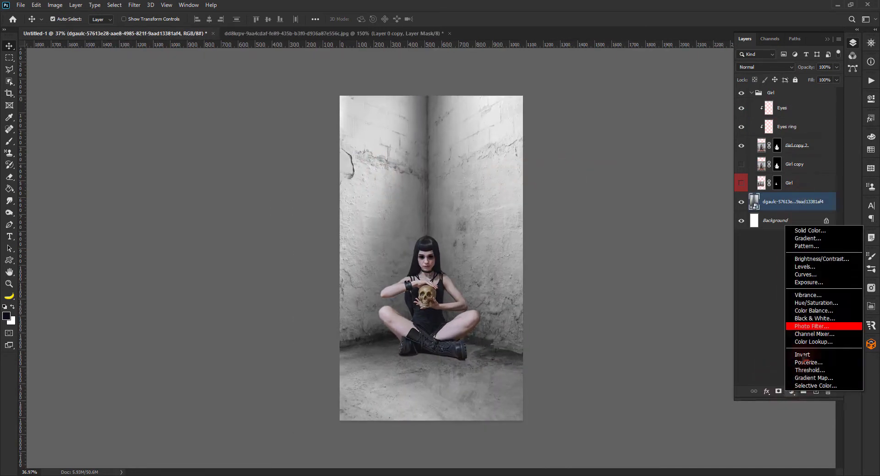
pyautogui.click(806, 257)
pyautogui.moveTo(807, 151); pyautogui.dragTo(779, 160)
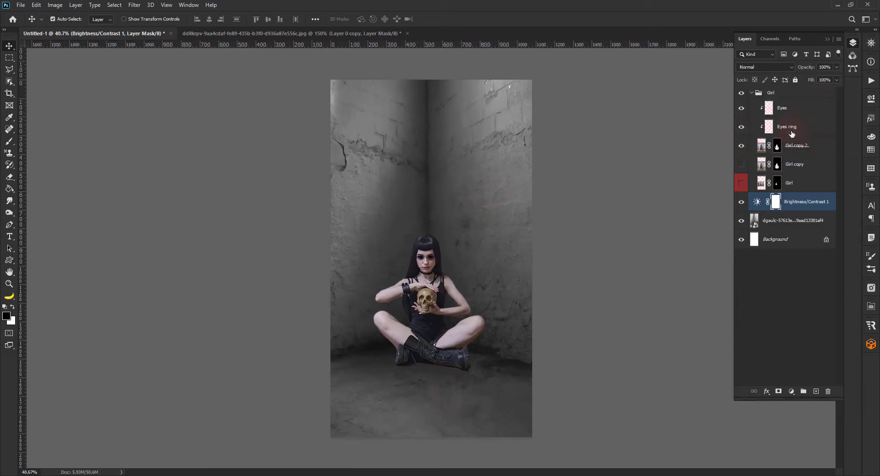
# Step: Darken the girl with a second Brightness/Contrast layer at about -124 brightness
pyautogui.click(790, 392)
pyautogui.click(807, 255)
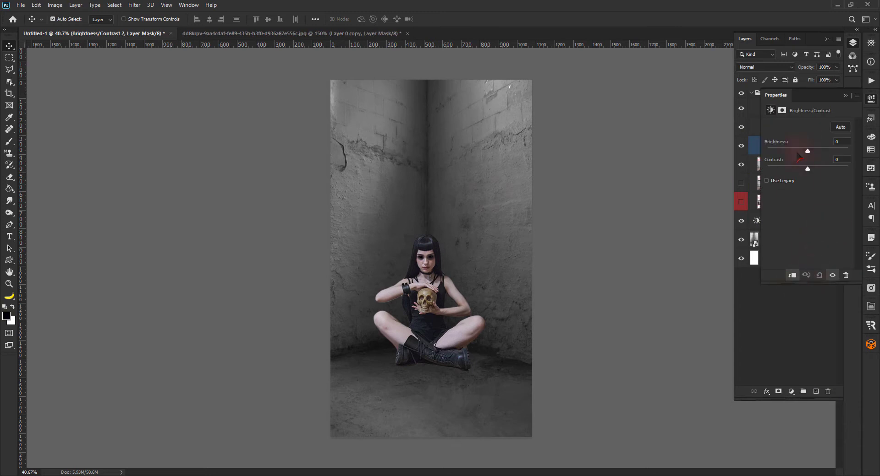
pyautogui.moveTo(807, 151); pyautogui.dragTo(778, 161)
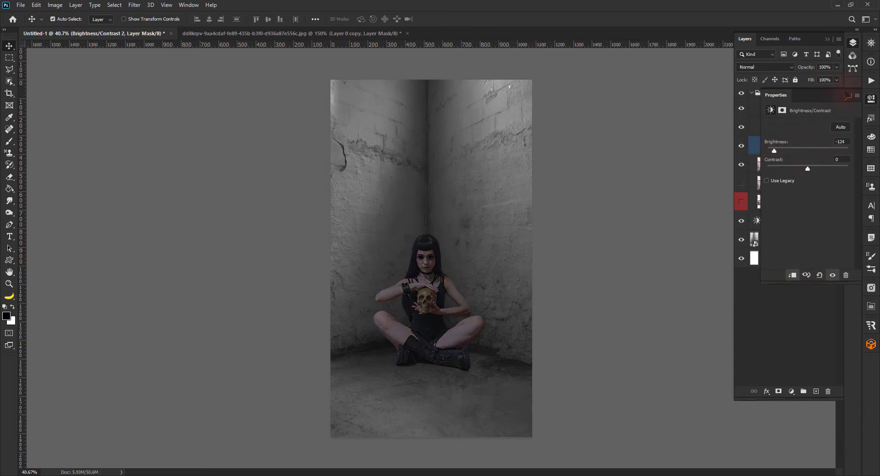
pyautogui.click(845, 95)
pyautogui.click(783, 110)
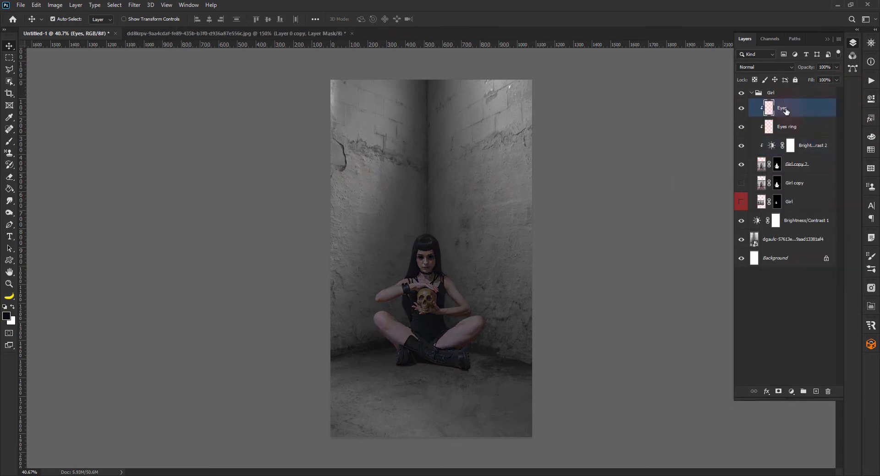
# Step: Delete the Ouija board's white background with Magic Wand and drag the board into Untitled-1
pyautogui.press('w')
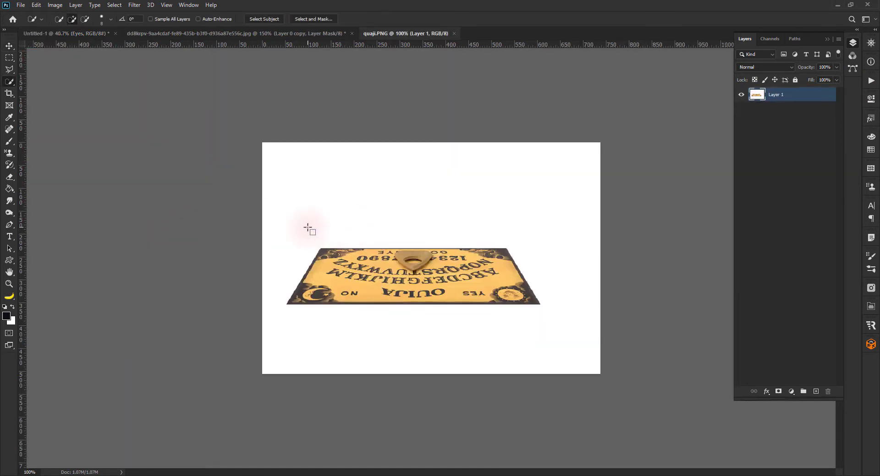
pyautogui.hotkey('shift', 'w')
pyautogui.click(401, 241)
pyautogui.press('Delete')
pyautogui.hotkey('ctrl', 'd')
pyautogui.press('v')
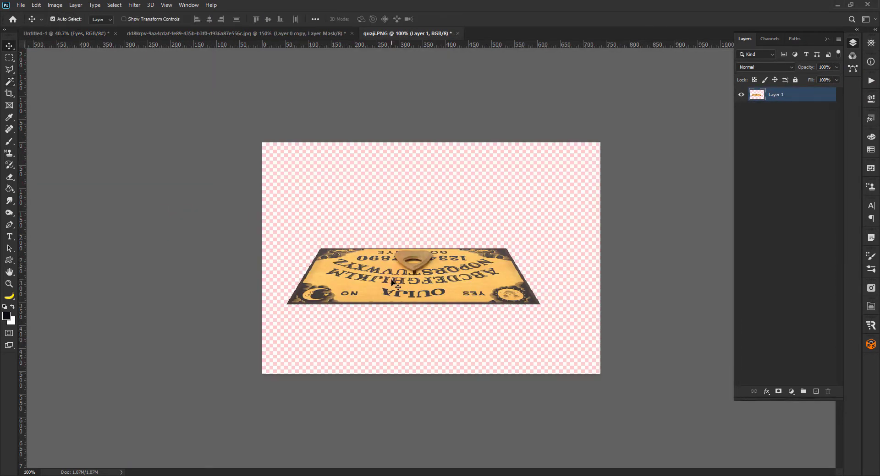
pyautogui.moveTo(401, 242); pyautogui.dragTo(438, 391)
# Step: Nudge the board up and dim it with a Levels layer, output white lowered to 114
pyautogui.press('Up')
pyautogui.press('Up')
pyautogui.press('Up')
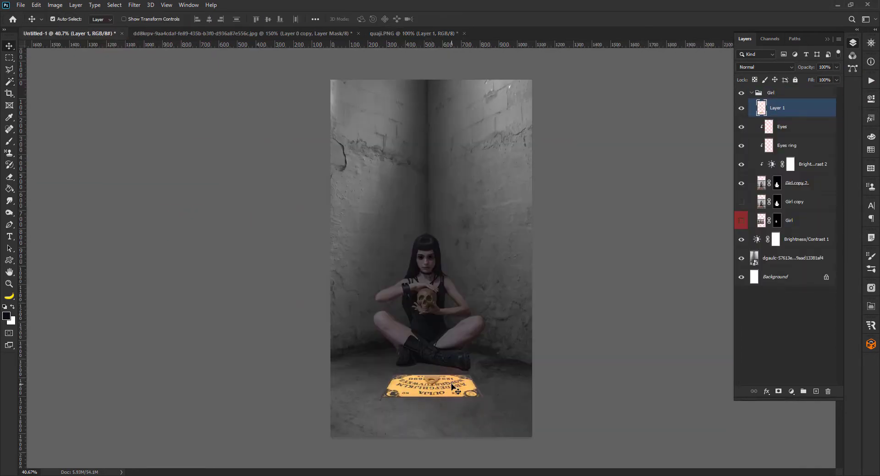
pyautogui.press('Up')
pyautogui.press('Up')
pyautogui.press('Up')
pyautogui.click(792, 390)
pyautogui.click(797, 270)
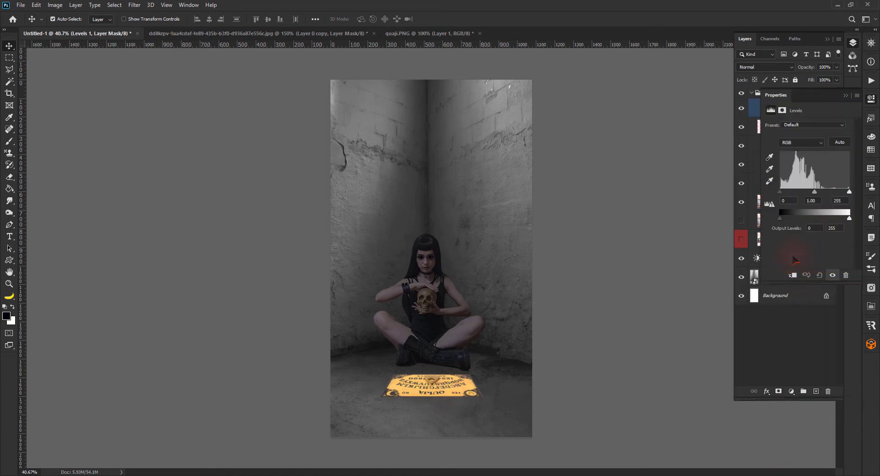
pyautogui.moveTo(849, 219); pyautogui.dragTo(813, 219)
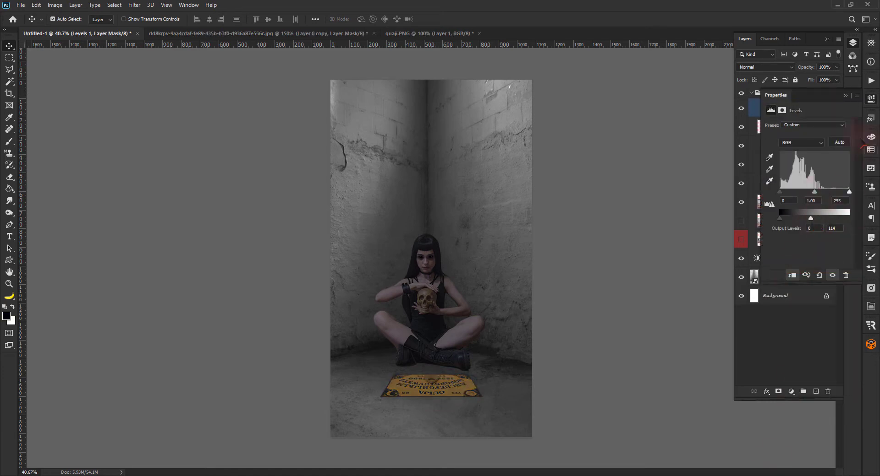
# Step: Group the Ouija board with its Levels layer into a group named 'QUAJI'
pyautogui.click(846, 97)
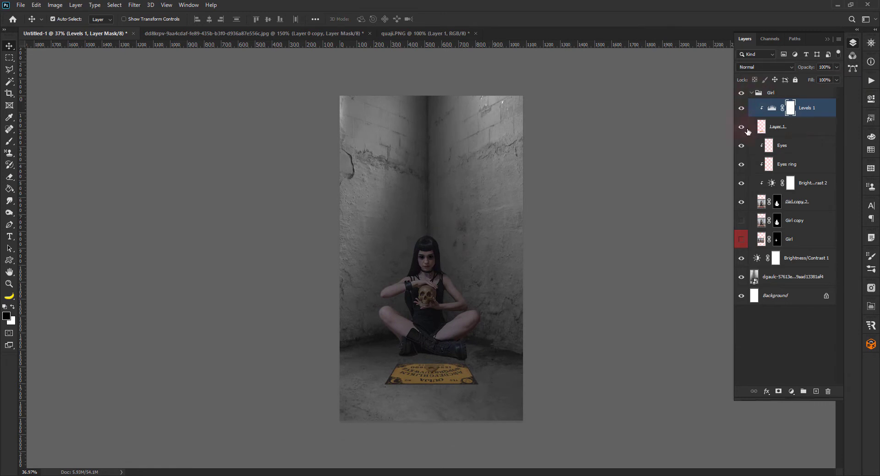
pyautogui.keyDown('shift'); pyautogui.click(799, 131); pyautogui.keyUp('shift')
pyautogui.moveTo(799, 132); pyautogui.dragTo(821, 88)
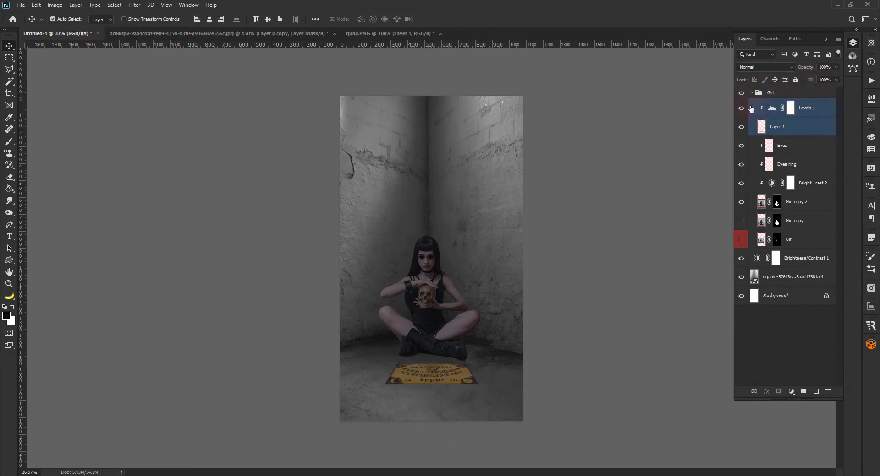
pyautogui.hotkey('ctrl', 'g')
pyautogui.doubleClick(774, 93)
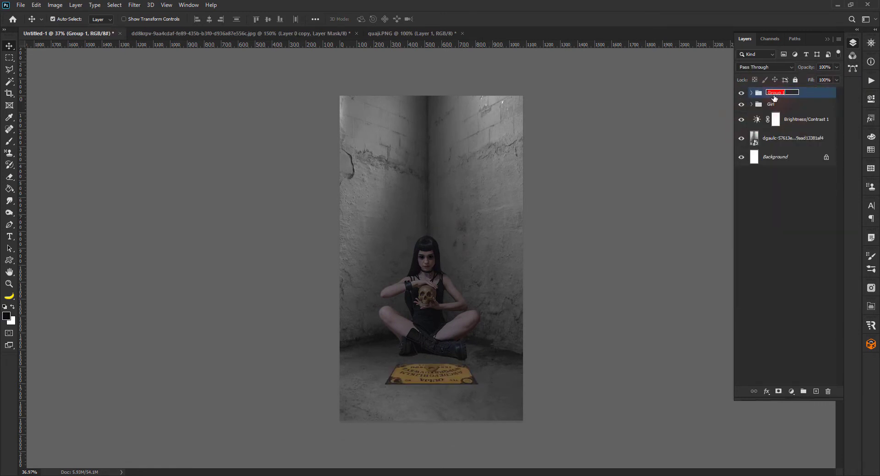
pyautogui.write('QUAJI')
pyautogui.press('Return')
# Step: Label the QUAJI group violet and the Girl group red
pyautogui.rightClick(774, 96)
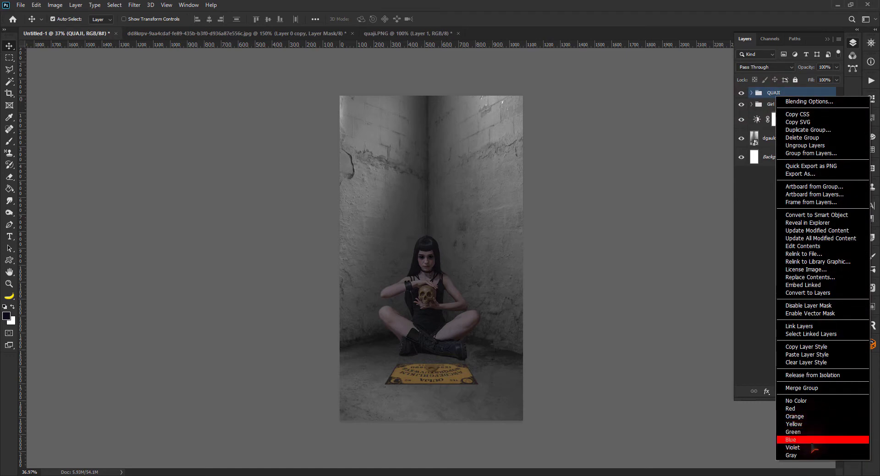
pyautogui.click(797, 447)
pyautogui.click(779, 108)
pyautogui.rightClick(788, 110)
pyautogui.click(806, 422)
pyautogui.click(802, 120)
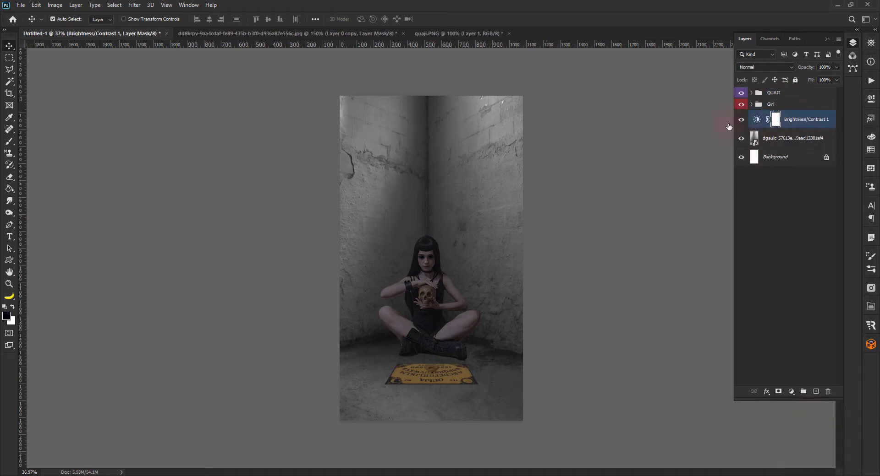
pyautogui.click(779, 93)
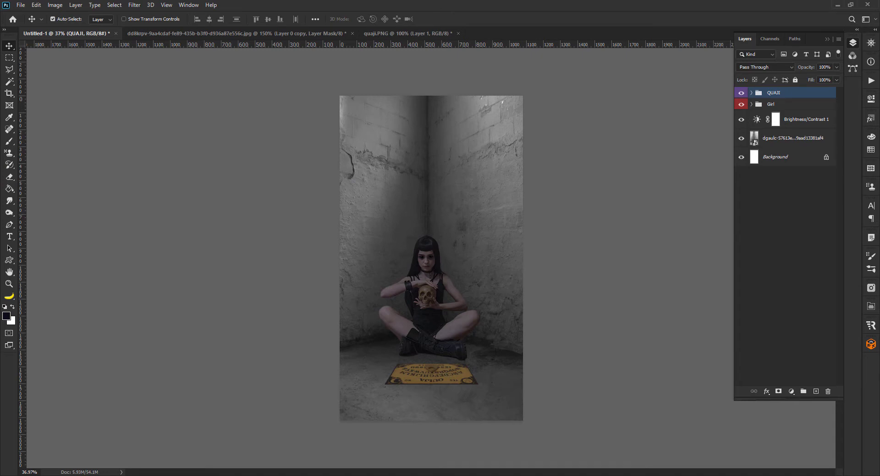
# Step: Cut out the candles from their white background with an inverted mask and refined edges
pyautogui.press('w')
pyautogui.click(408, 346)
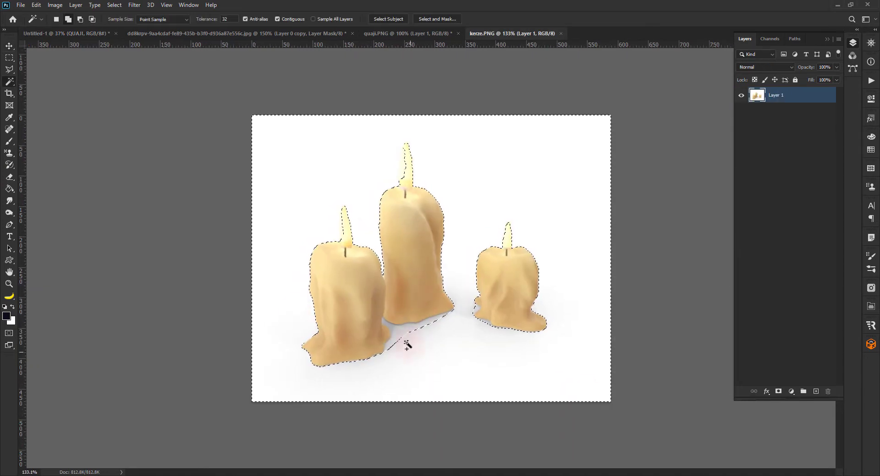
pyautogui.click(778, 391)
pyautogui.hotkey('ctrl', 'i')
pyautogui.click(437, 18)
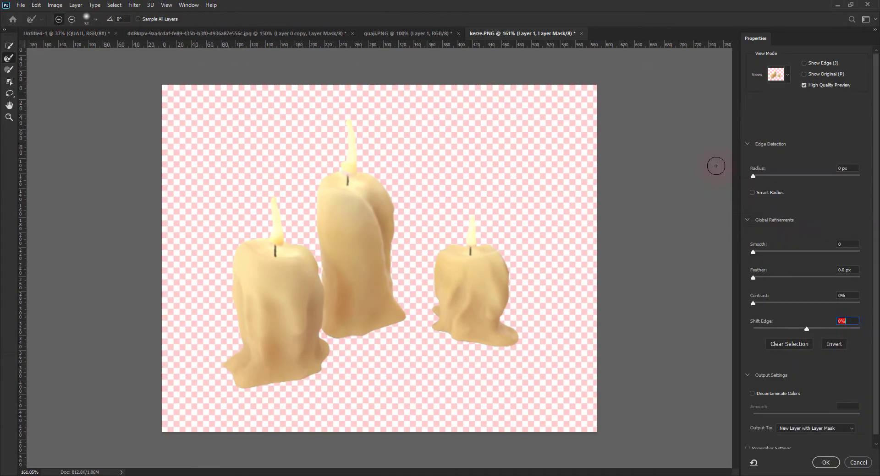
pyautogui.click(777, 74)
pyautogui.click(825, 463)
# Step: Bring the cut-out candles into the scene and scale them down at the lower-left floor
pyautogui.moveTo(196, 120)
pyautogui.mouseDown()
pyautogui.moveTo(416, 321)
pyautogui.moveTo(362, 374)
pyautogui.mouseUp()
pyautogui.click(769, 97)
pyautogui.press('b')
pyautogui.press('v')
pyautogui.hotkey('ctrl', 't')
pyautogui.press('Return')
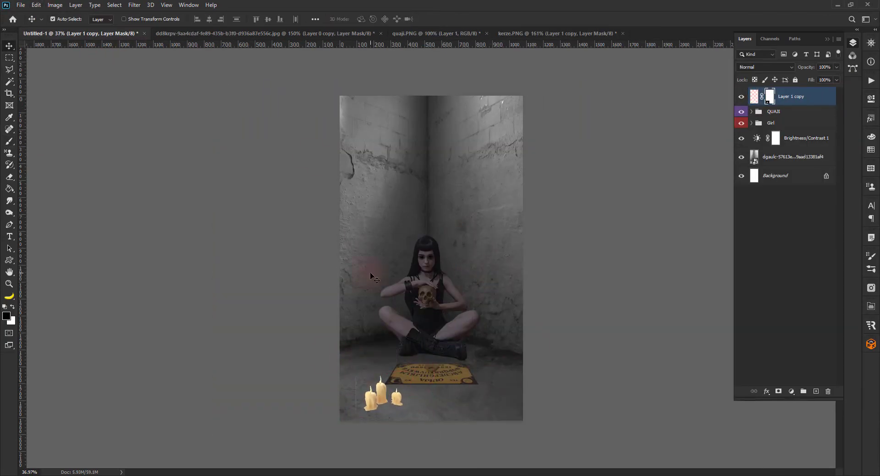
# Step: Mask the white background off the second candles image and duplicate its layer
pyautogui.press('w')
pyautogui.click(426, 301)
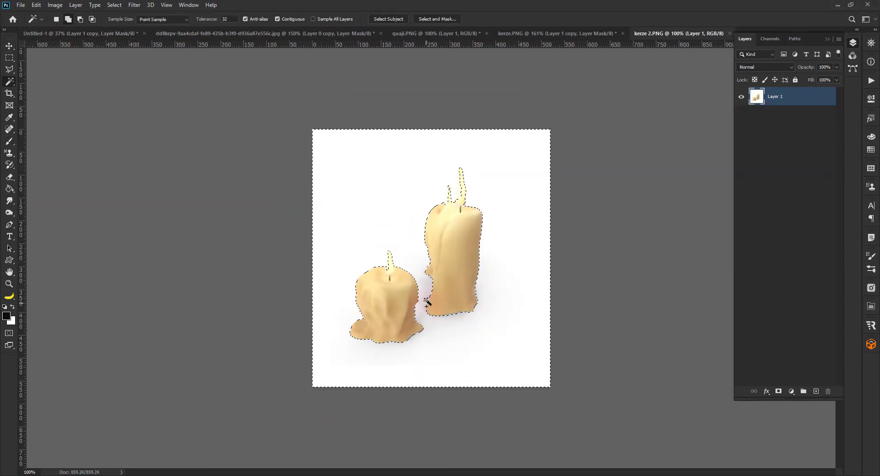
pyautogui.click(778, 392)
pyautogui.hotkey('ctrl', 'i')
pyautogui.hotkey('ctrl', 'j')
pyautogui.press('v')
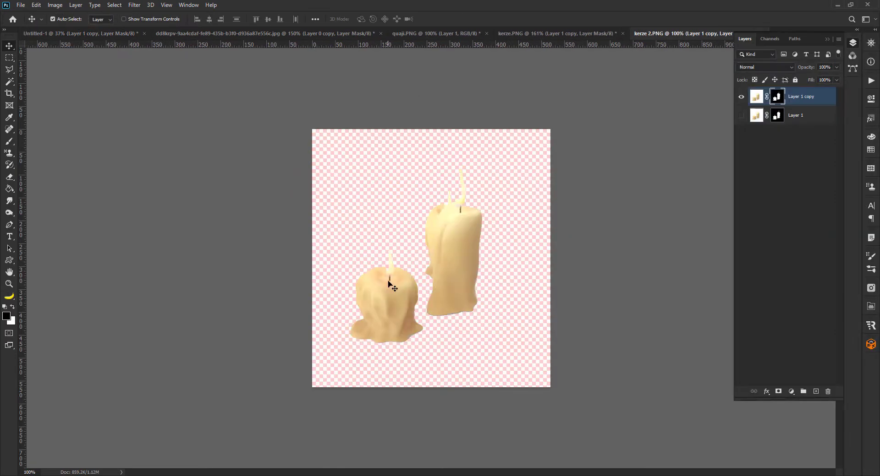
# Step: Place the second candles, shrunk, beside the right end of the ouija board
pyautogui.moveTo(388, 285); pyautogui.dragTo(458, 394)
pyautogui.hotkey('ctrl', 't')
pyautogui.moveTo(465, 353); pyautogui.dragTo(476, 356)
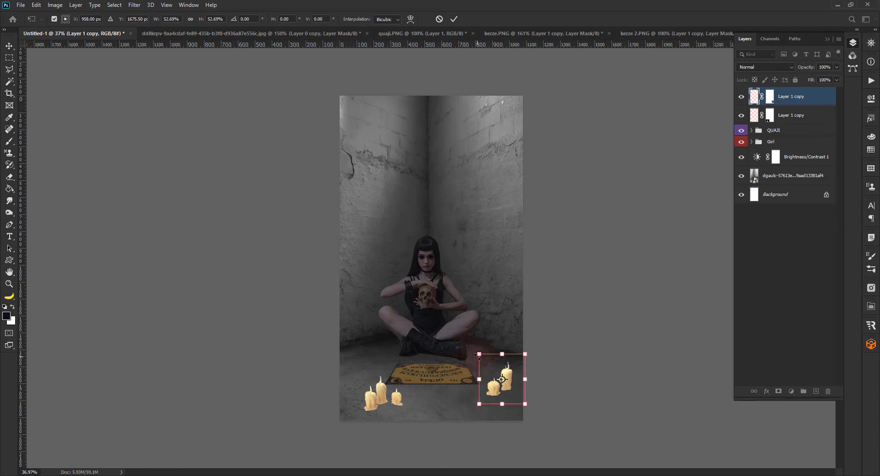
pyautogui.press('Return')
pyautogui.press('b')
pyautogui.hotkey('ctrl', '\\')
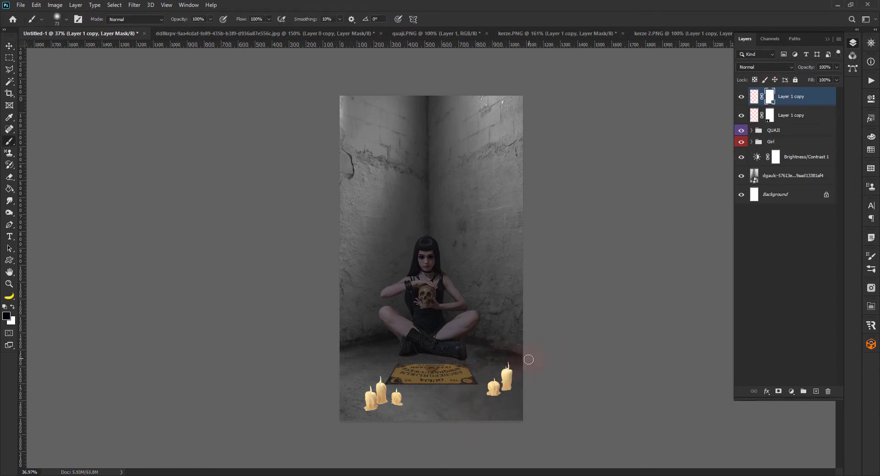
# Step: Cut out the next candle with an inverted mask, pulling the mask edge slightly inward
pyautogui.hotkey('ctrl', 'shift', 'Tab')
pyautogui.press('w')
pyautogui.click(400, 344)
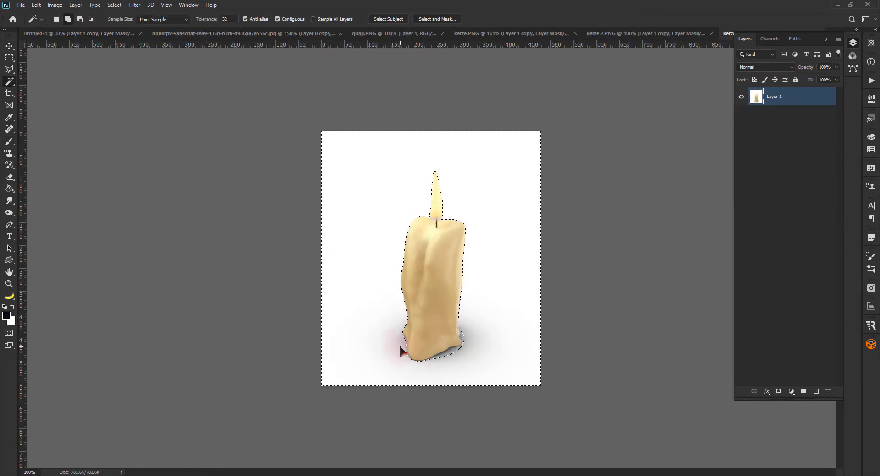
pyautogui.click(777, 392)
pyautogui.hotkey('ctrl', 'i')
pyautogui.hotkey('ctrl', 'alt', 'r')
pyautogui.click(805, 329)
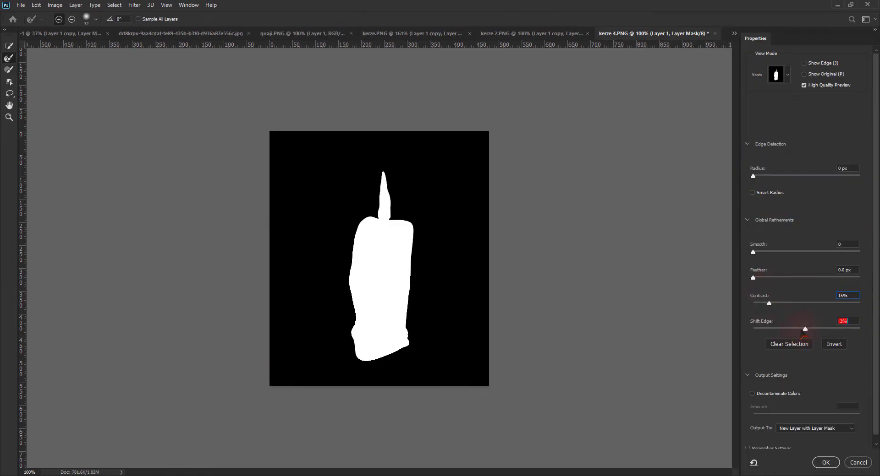
pyautogui.press('Return')
# Step: Place this candle at half size on the lower-left floor edge, with a copy on the right edge
pyautogui.moveTo(770, 94); pyautogui.dragTo(434, 376)
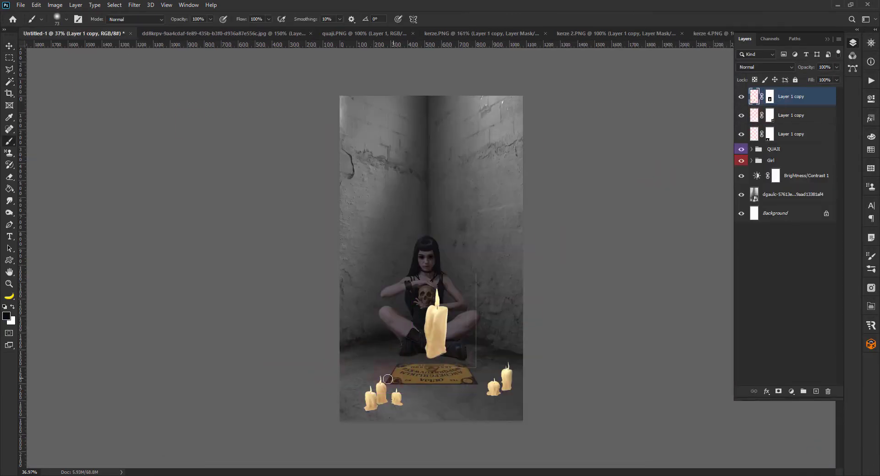
pyautogui.hotkey('ctrl', 't')
pyautogui.moveTo(396, 276)
pyautogui.mouseDown()
pyautogui.moveTo(412, 298)
pyautogui.moveTo(341, 364)
pyautogui.mouseUp()
pyautogui.press('Return')
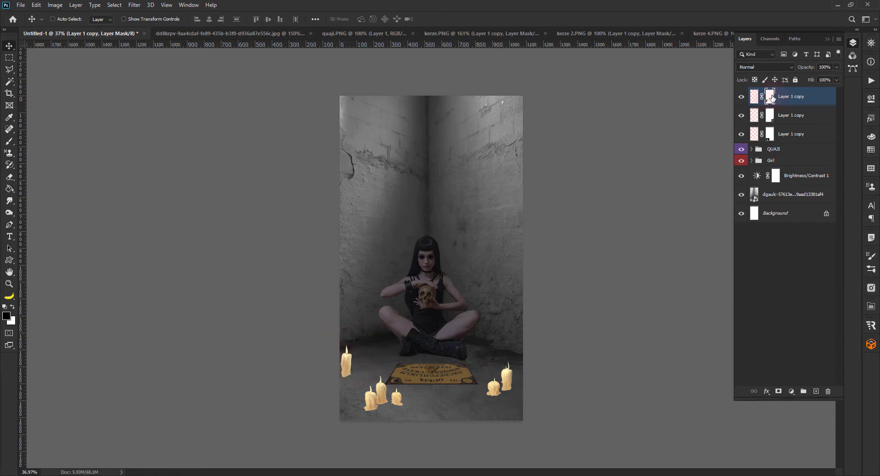
pyautogui.keyDown('alt'); pyautogui.moveTo(347, 362); pyautogui.dragTo(519, 357); pyautogui.keyUp('alt')
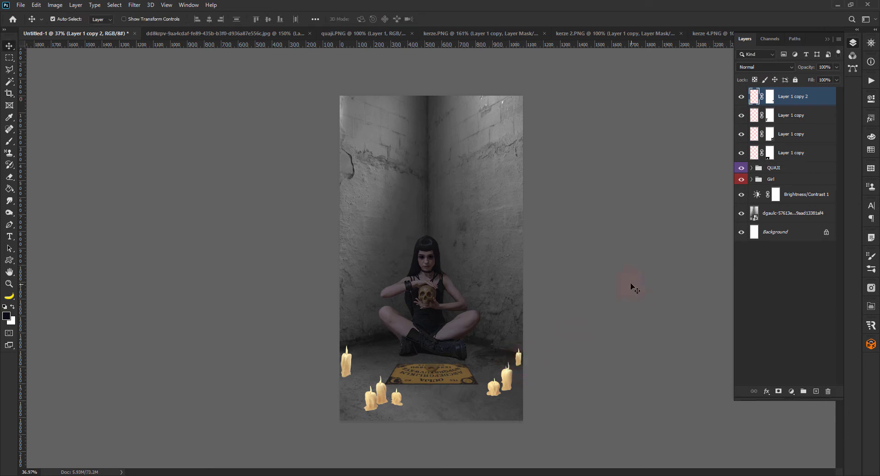
# Step: Pick a 122 px soft round EB General brush and flatten its tip into a thin ellipse
pyautogui.hotkey('ctrl', 't')
pyautogui.press('Return')
pyautogui.press('b')
pyautogui.rightClick(439, 237)
pyautogui.click(431, 276)
pyautogui.click(430, 288)
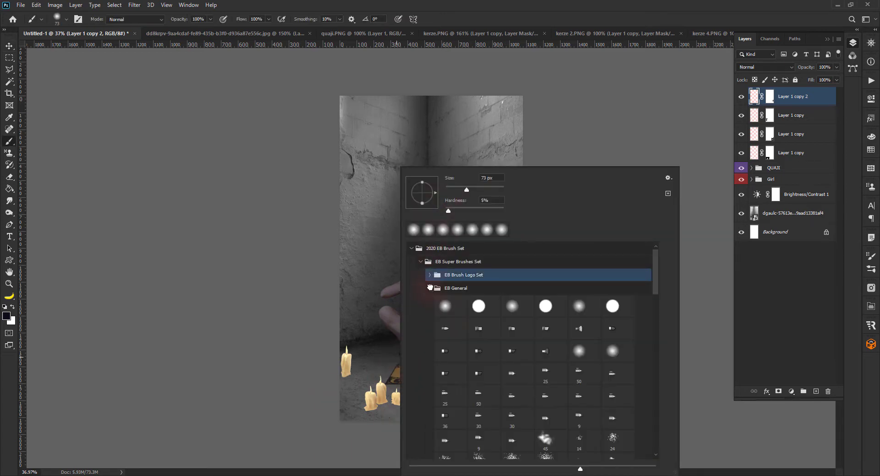
pyautogui.click(440, 306)
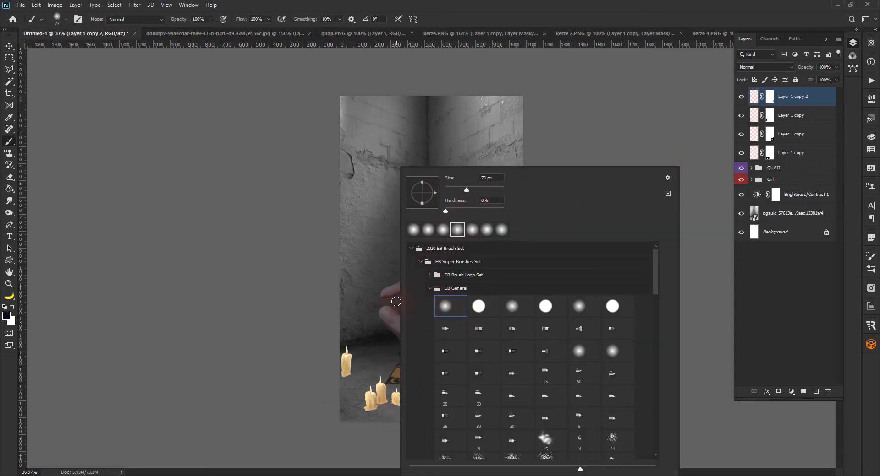
pyautogui.press(']')
pyautogui.press(']')
pyautogui.press(']')
pyautogui.rightClick(391, 276)
pyautogui.moveTo(416, 201); pyautogui.dragTo(416, 193)
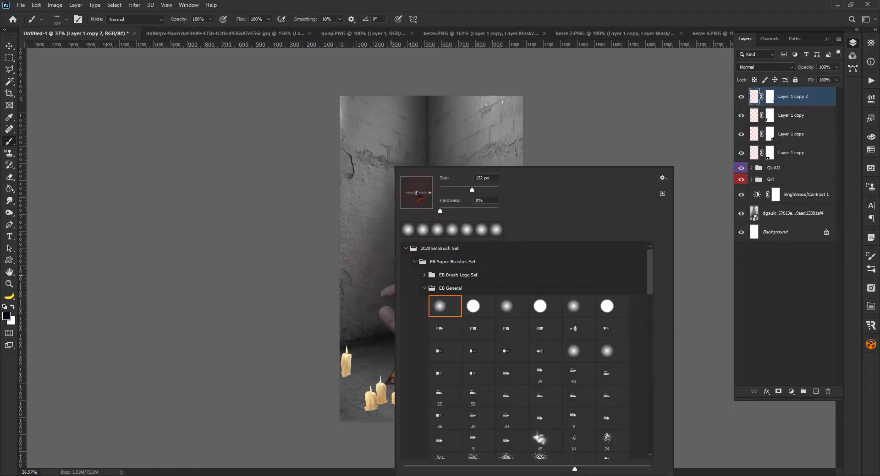
pyautogui.click(789, 119)
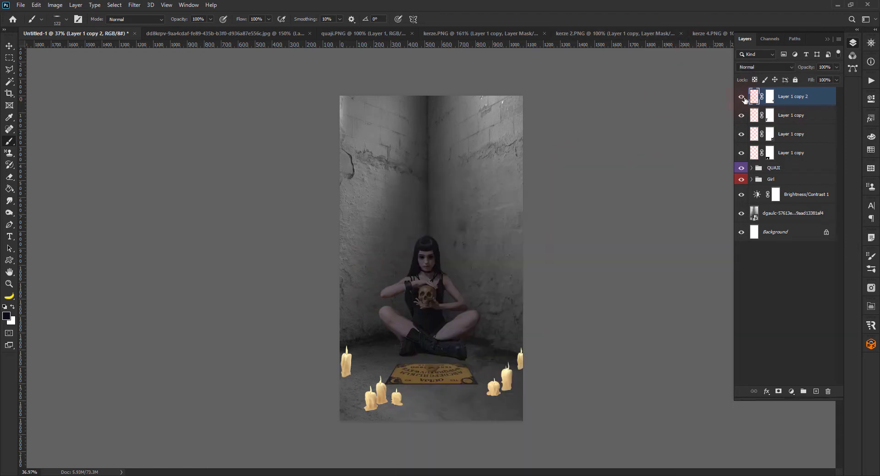
# Step: Add empty shadow layers beneath the first two candle layers, with the brush at 154 px
pyautogui.click(788, 155)
pyautogui.keyDown('ctrl'); pyautogui.click(815, 391); pyautogui.keyUp('ctrl')
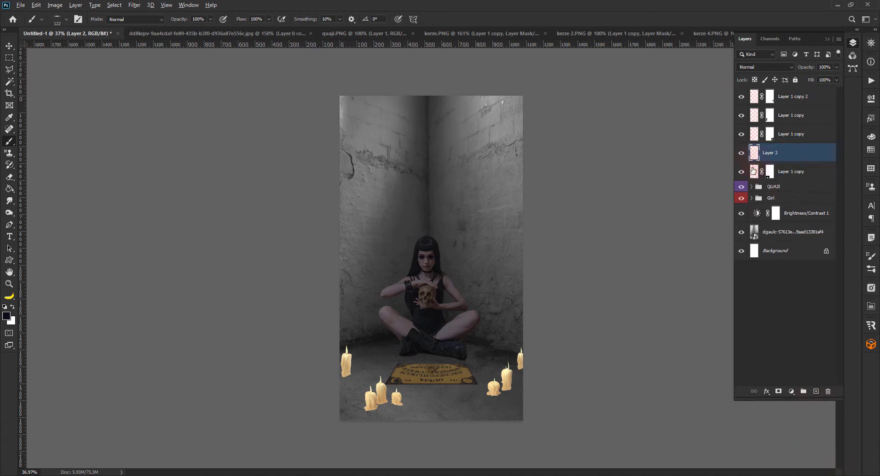
pyautogui.moveTo(371, 409); pyautogui.dragTo(370, 410)
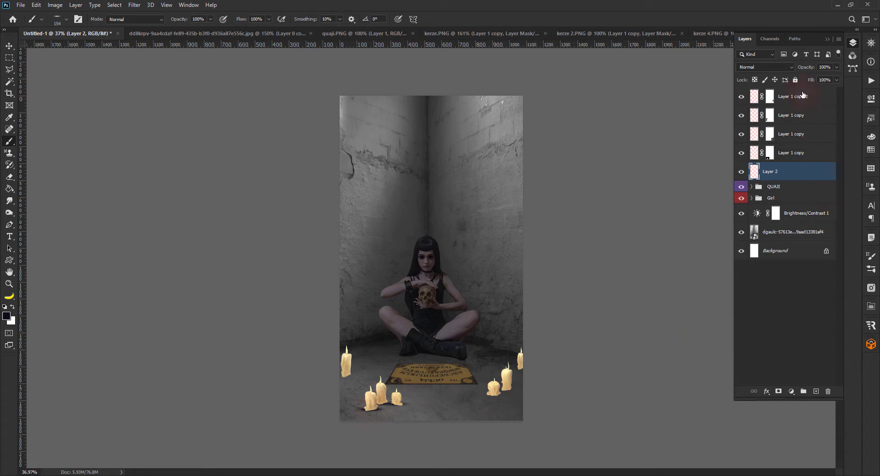
pyautogui.click(788, 152)
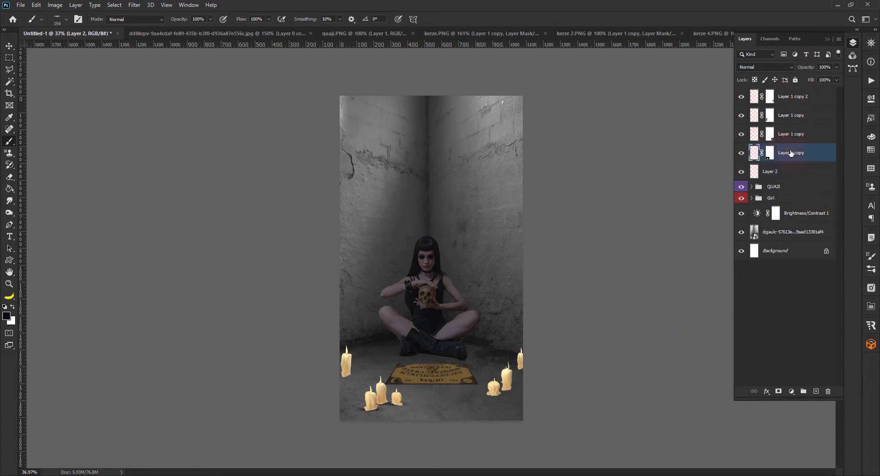
pyautogui.hotkey('ctrl', 'shift', 'alt', 'n')
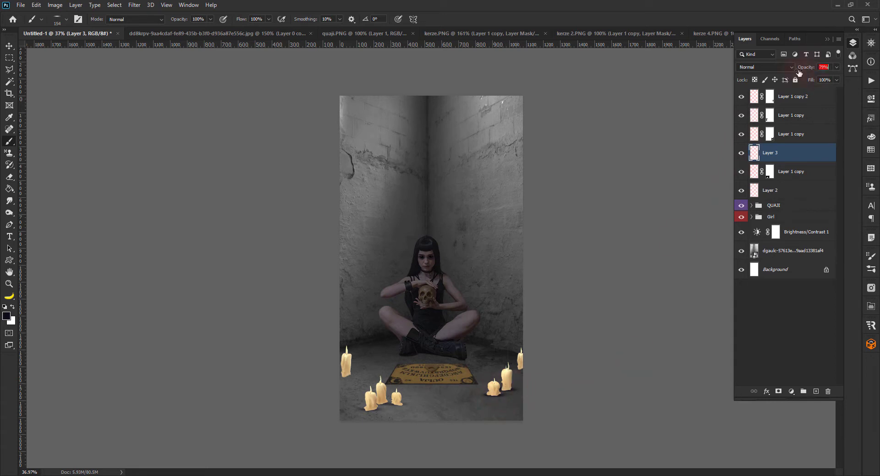
# Step: Add empty shadow layers beneath the remaining two candle layers
pyautogui.click(785, 133)
pyautogui.click(816, 392)
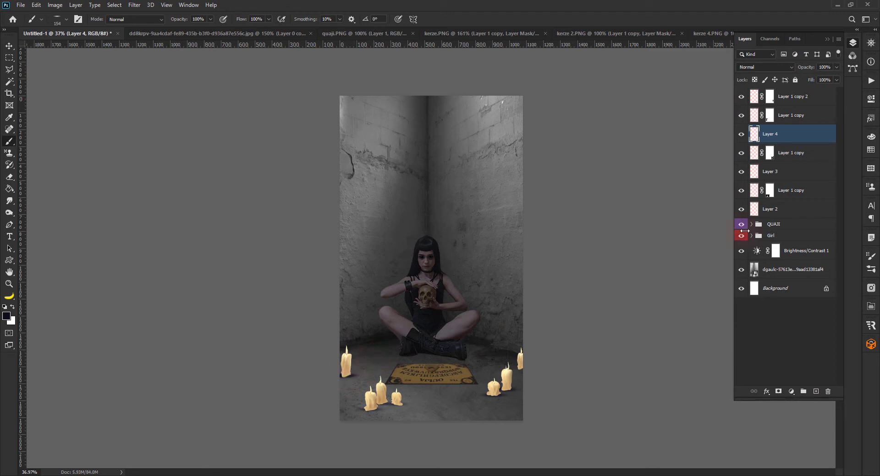
pyautogui.click(784, 114)
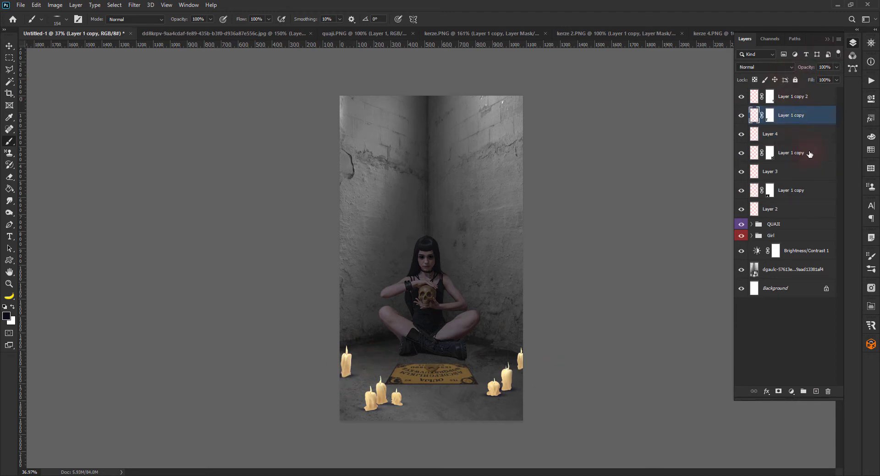
pyautogui.click(816, 392)
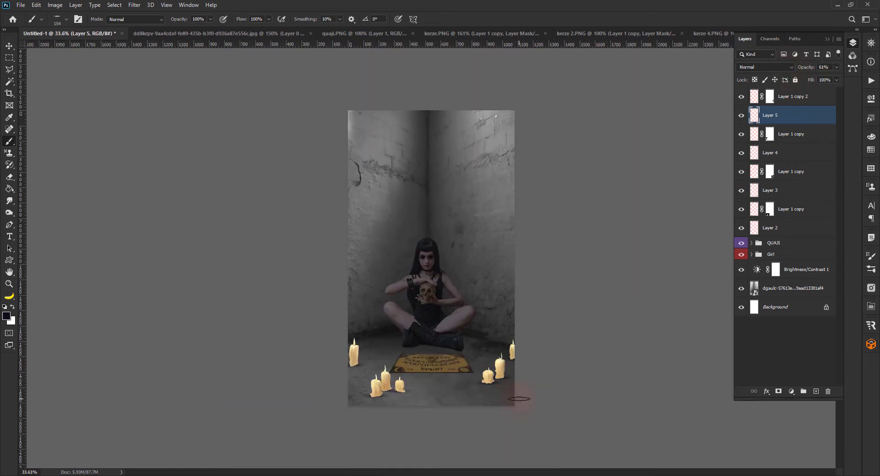
pyautogui.scroll(2, 500, 284)
pyautogui.hotkey('alt', ']')
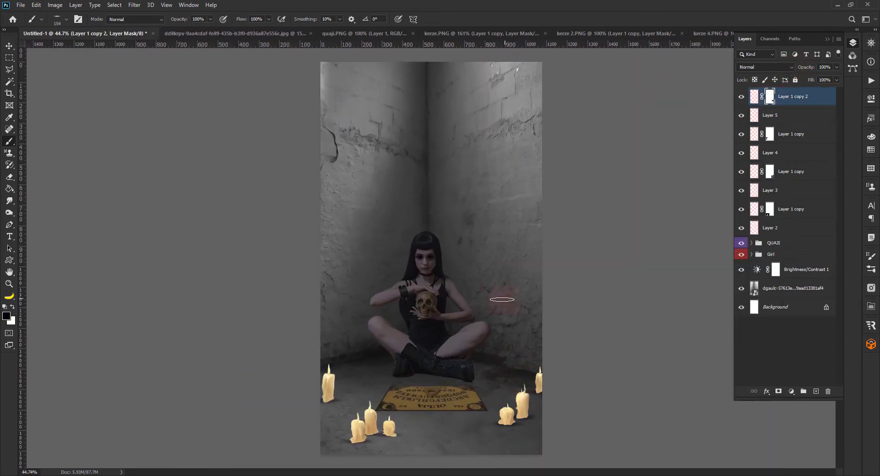
pyautogui.press('v')
pyautogui.scroll(-2, 431, 257)
# Step: Group the candle and shadow layers as 'Candle' and give the group a colour label
pyautogui.keyDown('shift'); pyautogui.click(802, 229); pyautogui.keyUp('shift')
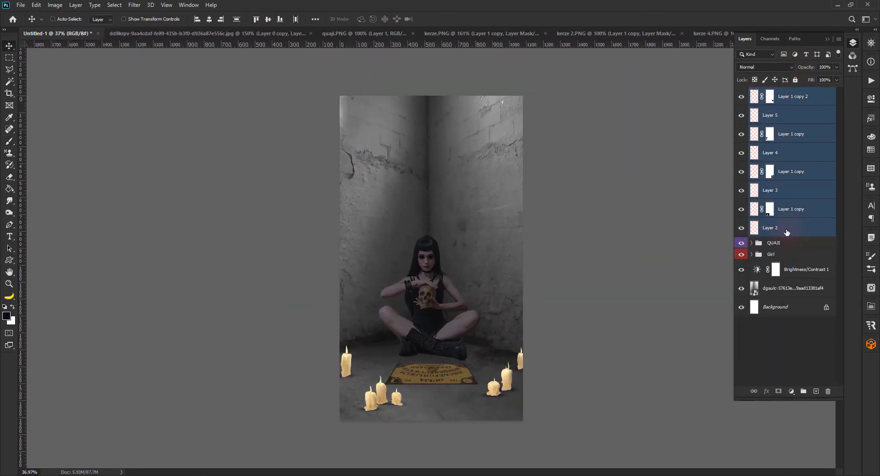
pyautogui.hotkey('ctrl', 'g')
pyautogui.doubleClick(775, 92)
pyautogui.write('Candle')
pyautogui.press('Return')
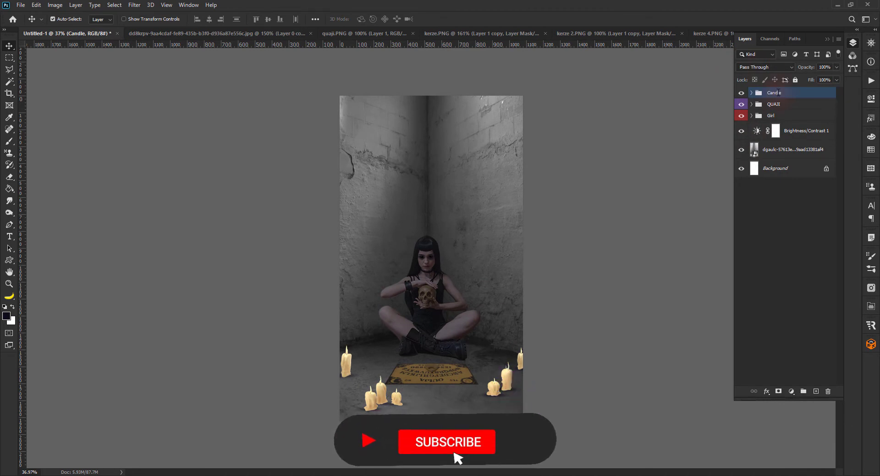
pyautogui.rightClick(779, 93)
pyautogui.click(800, 418)
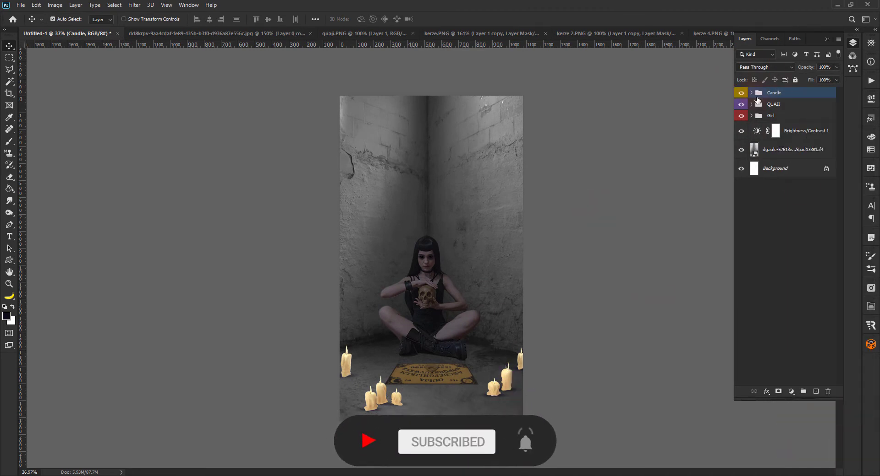
# Step: Add Brightness/Contrast (brightness −51, contrast 18) and Levels with lowered output whites to darken the candles
pyautogui.click(790, 392)
pyautogui.click(805, 260)
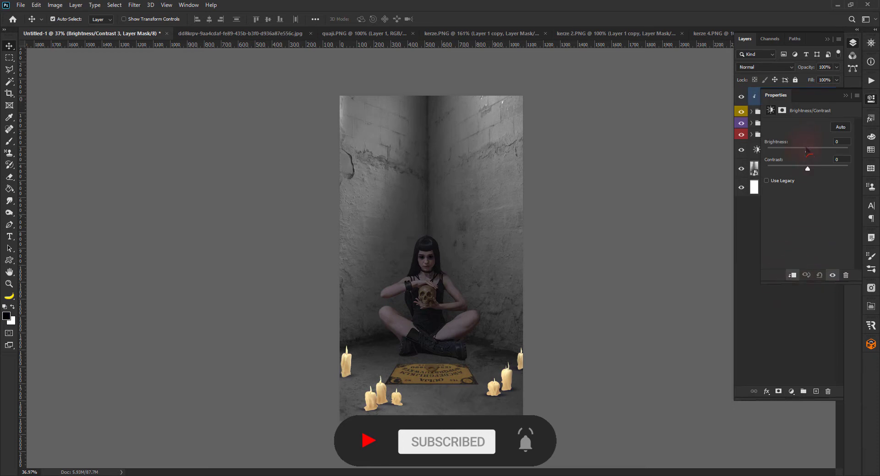
pyautogui.moveTo(807, 151)
pyautogui.mouseDown()
pyautogui.moveTo(788, 151)
pyautogui.moveTo(800, 169)
pyautogui.mouseUp()
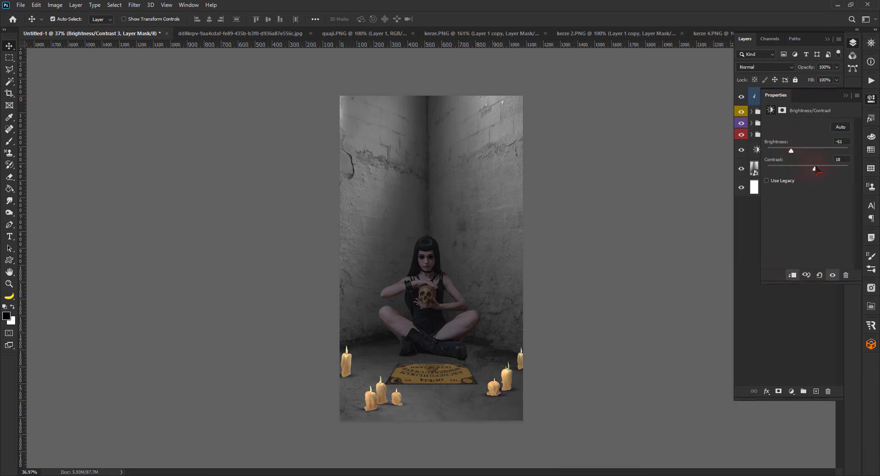
pyautogui.click(790, 391)
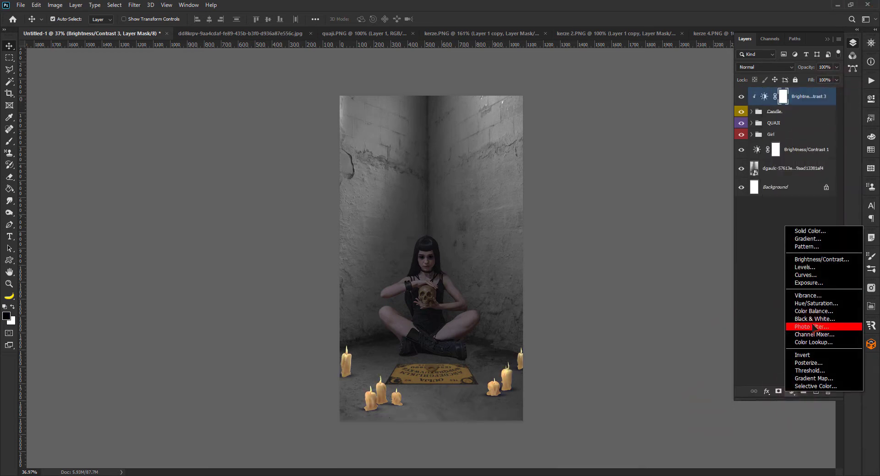
pyautogui.click(796, 275)
pyautogui.moveTo(849, 219); pyautogui.dragTo(825, 218)
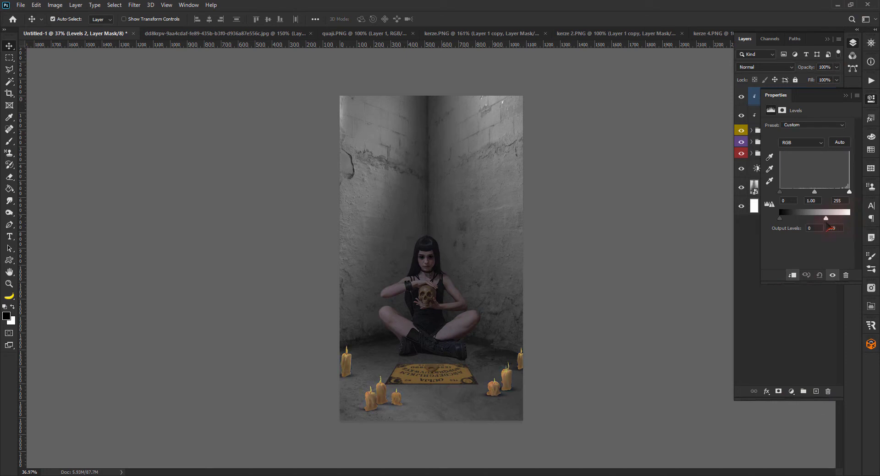
# Step: Choose a soft round brush tip and switch to full-screen view
pyautogui.press('b')
pyautogui.rightClick(382, 349)
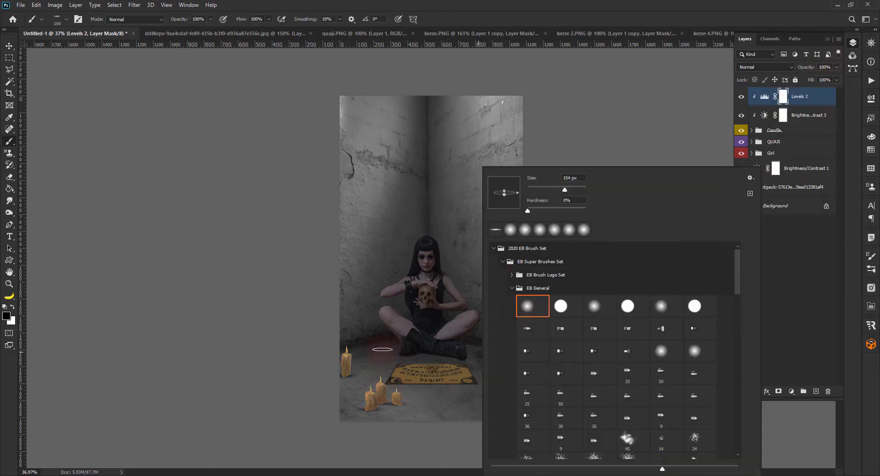
pyautogui.press('Escape')
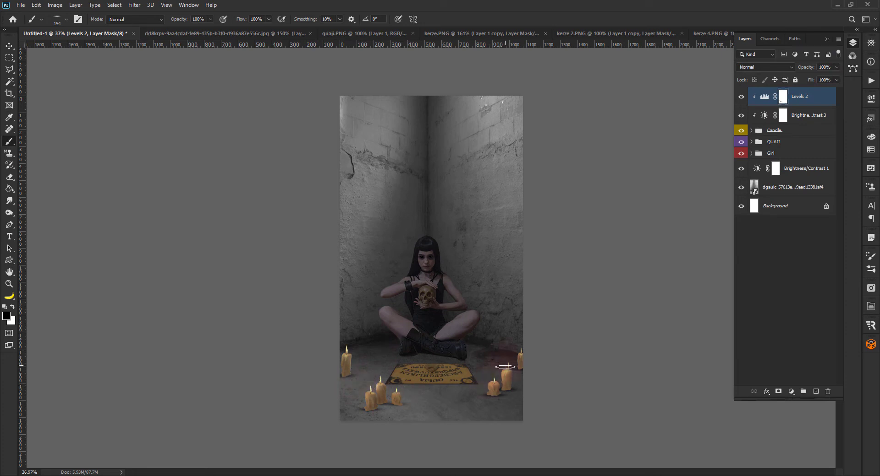
pyautogui.rightClick(516, 353)
pyautogui.click(422, 304)
pyautogui.press('Escape')
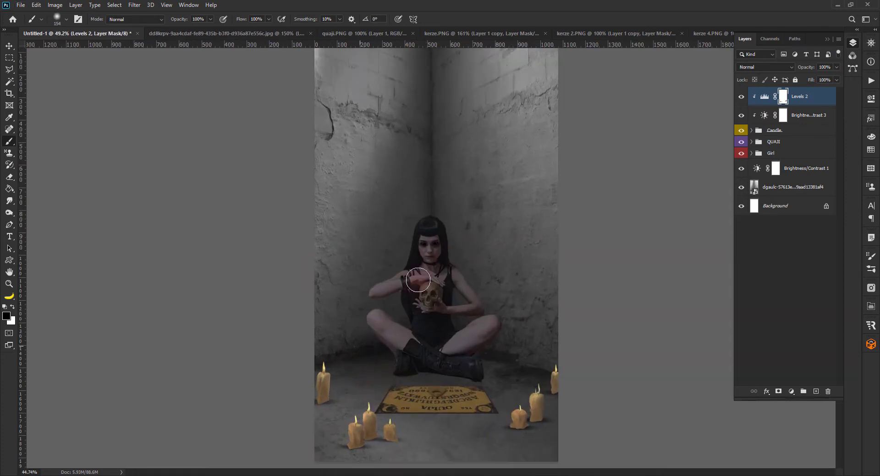
pyautogui.press('f')
# Step: Open the Navigator overview and target the Levels 2 mask
pyautogui.scroll(3, 407, 386)
pyautogui.click(871, 80)
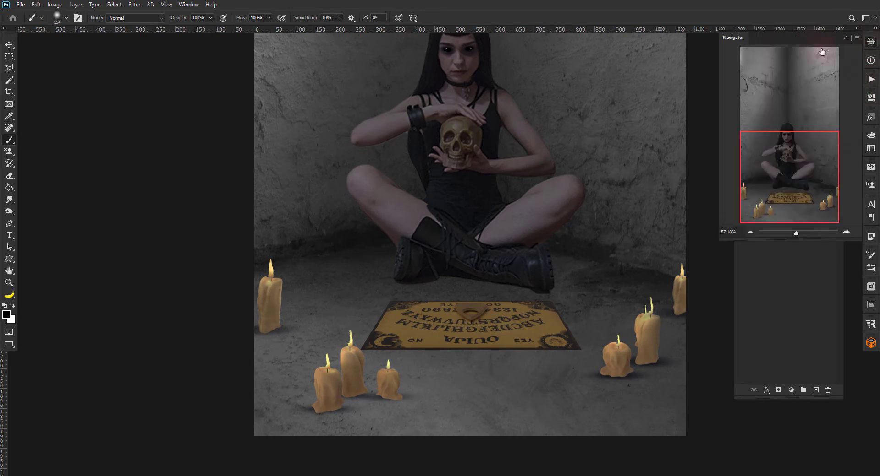
pyautogui.moveTo(750, 43); pyautogui.dragTo(54, 55)
pyautogui.scroll(1, 339, 396)
pyautogui.scroll(-1, 358, 185)
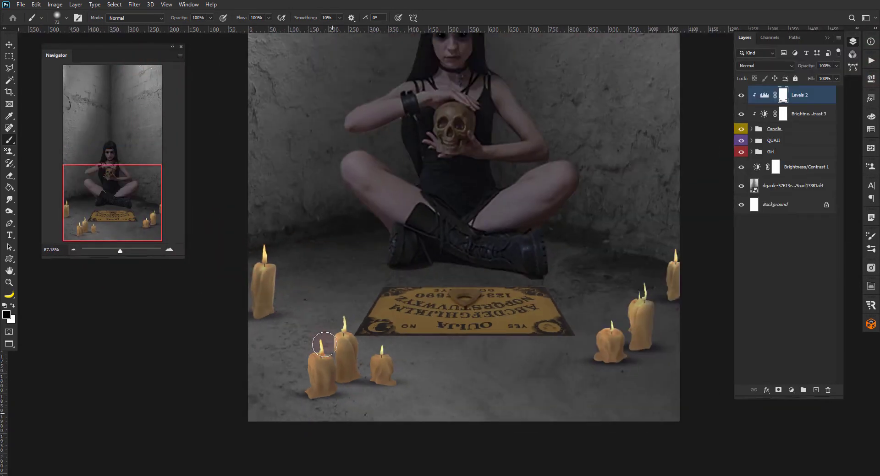
pyautogui.click(783, 94)
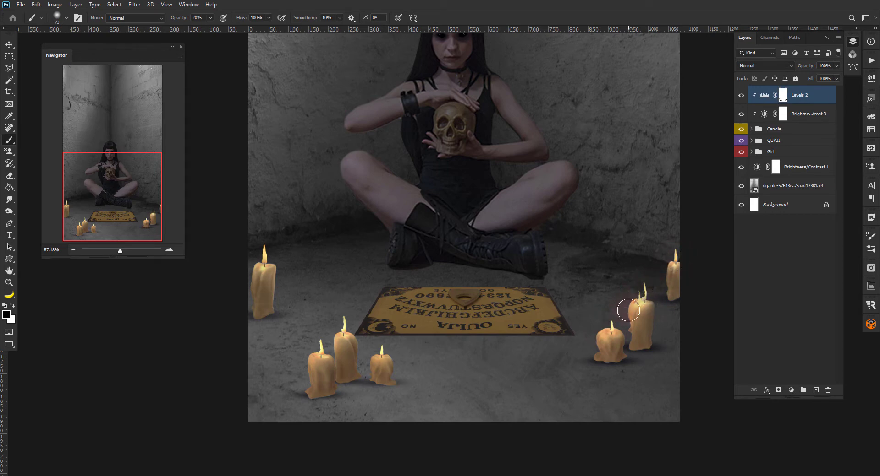
pyautogui.scroll(-5, 606, 331)
pyautogui.scroll(3, 422, 257)
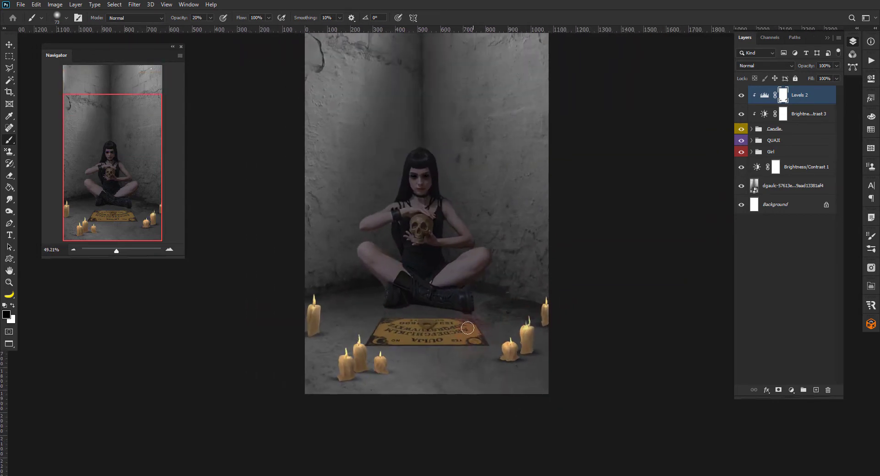
pyautogui.scroll(5, 313, 365)
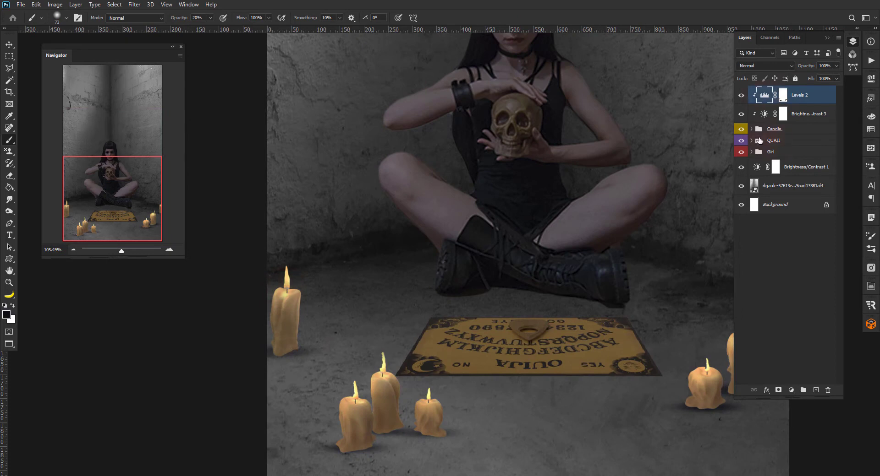
# Step: Select the Candle group and set the foreground colour to ff9300
pyautogui.click(761, 129)
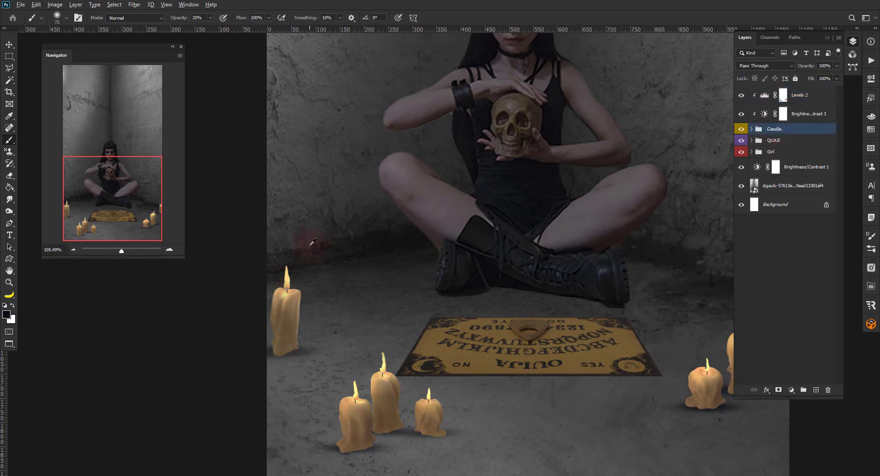
pyautogui.click(7, 315)
pyautogui.write('ff9300')
pyautogui.press('Return')
# Step: Pick a lighter orange, f89e22, and add Layer 6 clipped above Levels 2
pyautogui.click(6, 315)
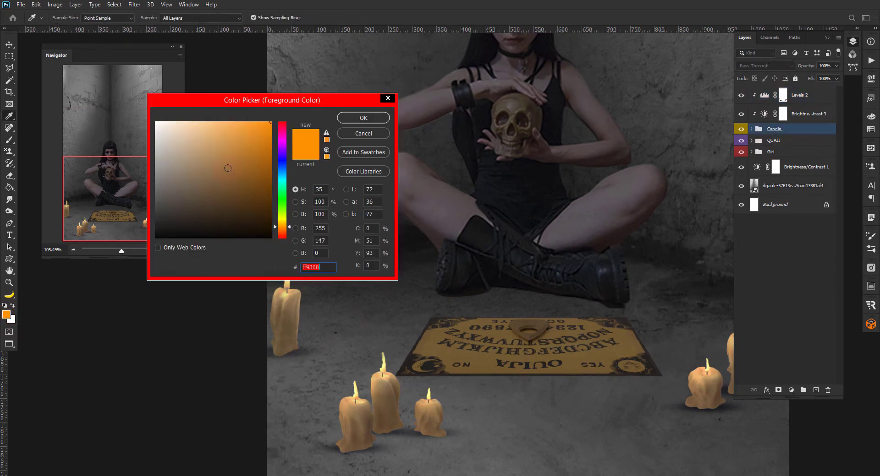
pyautogui.click(250, 125)
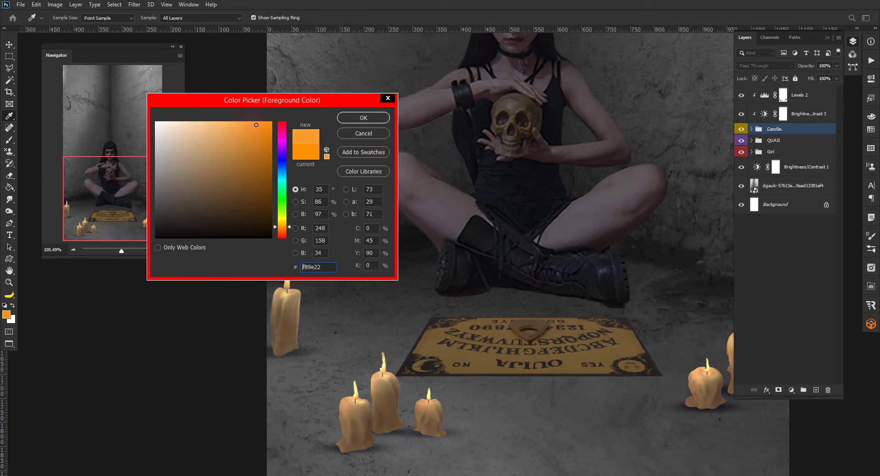
pyautogui.click(371, 119)
pyautogui.press('b')
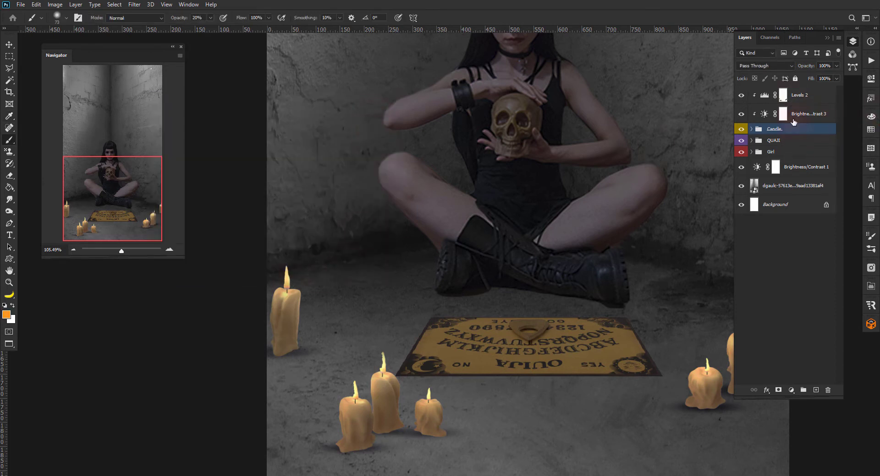
pyautogui.click(799, 94)
pyautogui.click(815, 390)
pyautogui.hotkey('ctrl', 'alt', 'g')
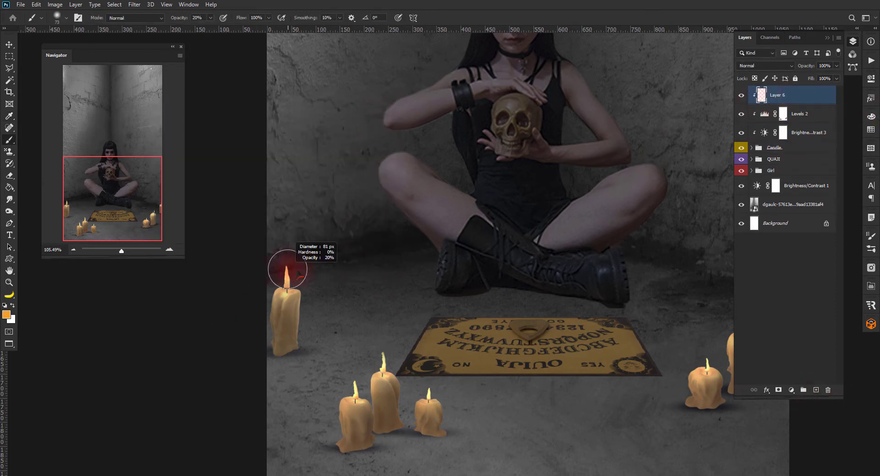
# Step: Paint orange glows with a ~164 px brush around the left, front-left and right candle flames
pyautogui.moveTo(288, 270); pyautogui.dragTo(291, 267)
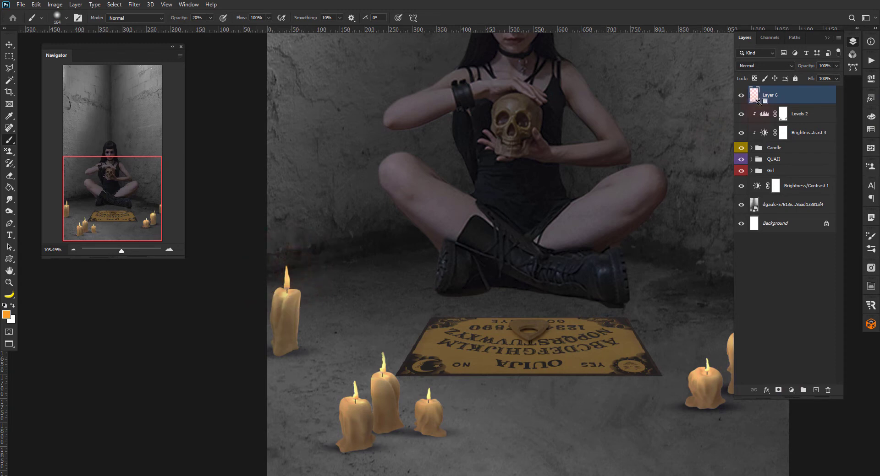
pyautogui.click(291, 267)
pyautogui.scroll(-2, 481, 387)
pyautogui.click(394, 398)
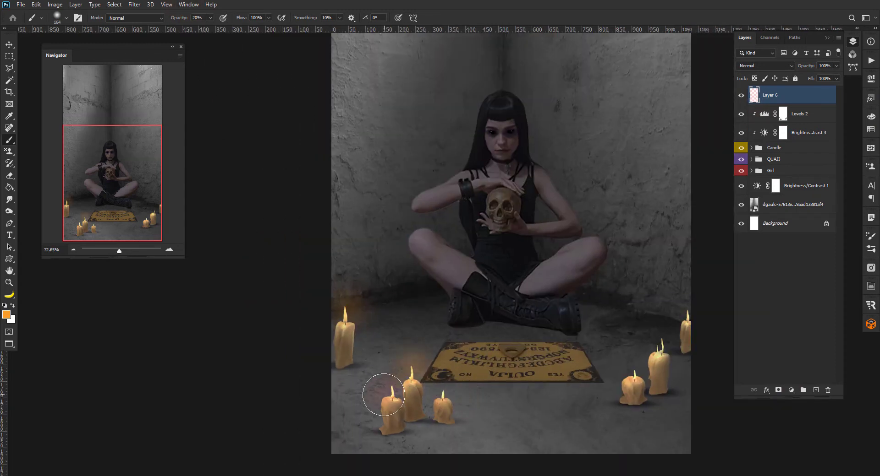
pyautogui.click(442, 405)
pyautogui.click(634, 382)
pyautogui.click(658, 348)
pyautogui.scroll(-1, 365, 329)
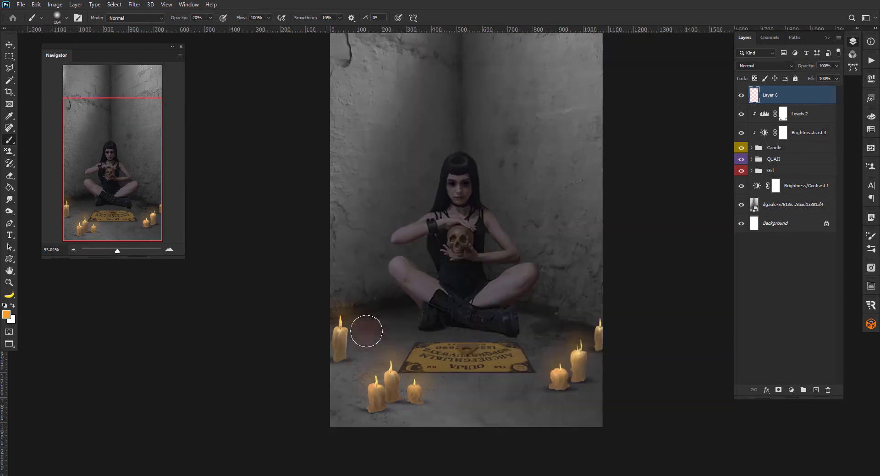
pyautogui.scroll(1, 275, 320)
pyautogui.scroll(-2, 438, 332)
pyautogui.scroll(2, 273, 333)
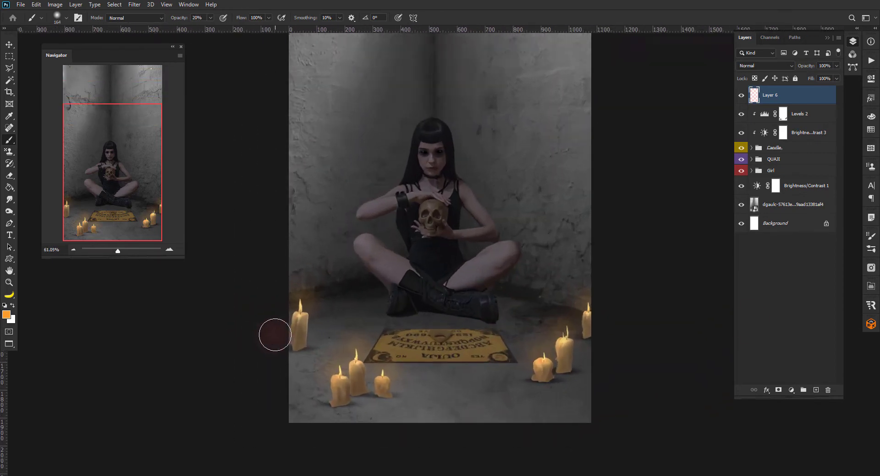
pyautogui.scroll(2, 273, 334)
# Step: On new Layer 7, dab paler orange ffce8b highlights onto the candle flames
pyautogui.click(6, 314)
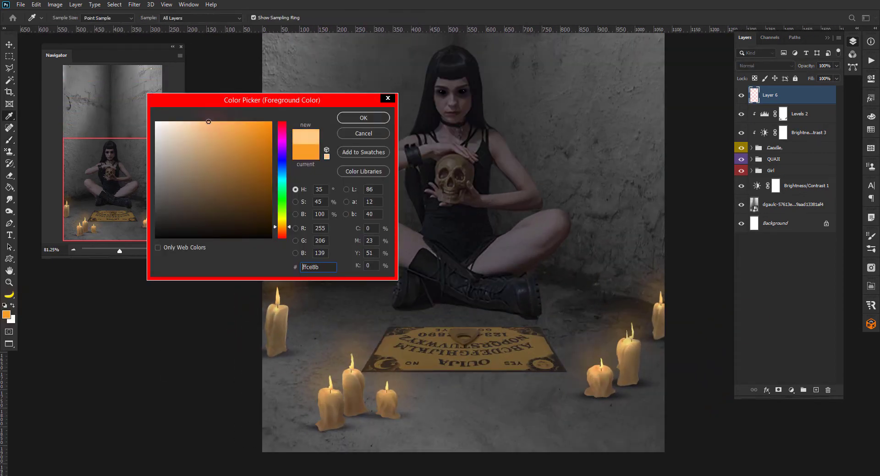
pyautogui.moveTo(206, 122); pyautogui.dragTo(202, 121)
pyautogui.click(363, 118)
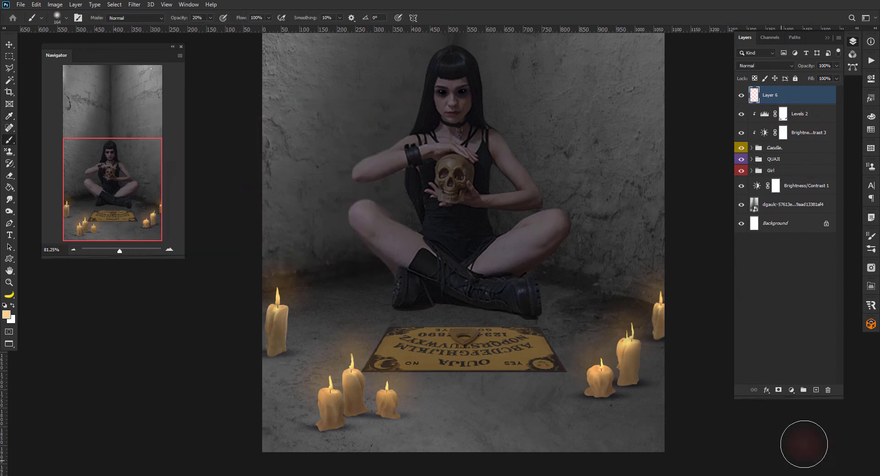
pyautogui.keyDown('ctrl'); pyautogui.click(815, 390); pyautogui.keyUp('ctrl')
pyautogui.click(279, 294)
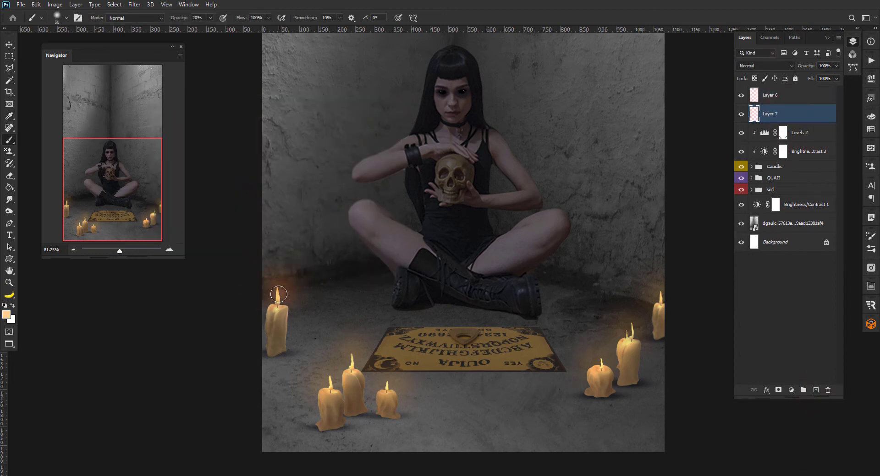
pyautogui.click(329, 385)
pyautogui.click(387, 386)
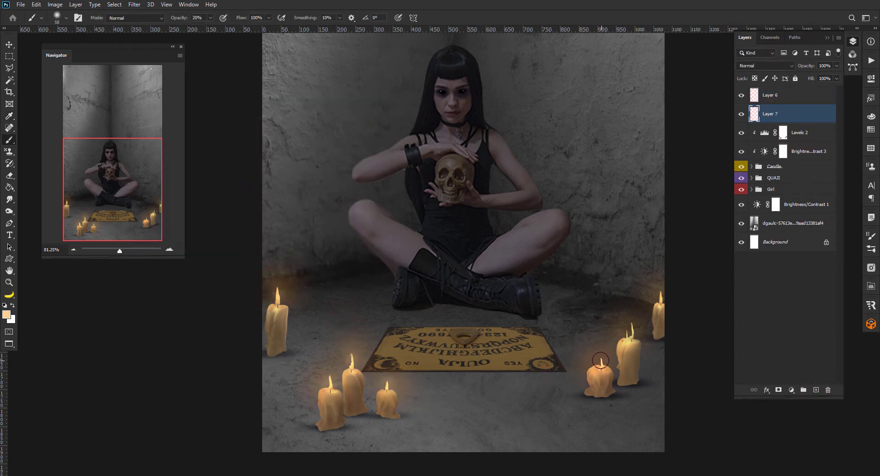
pyautogui.click(600, 362)
pyautogui.scroll(-1, 632, 328)
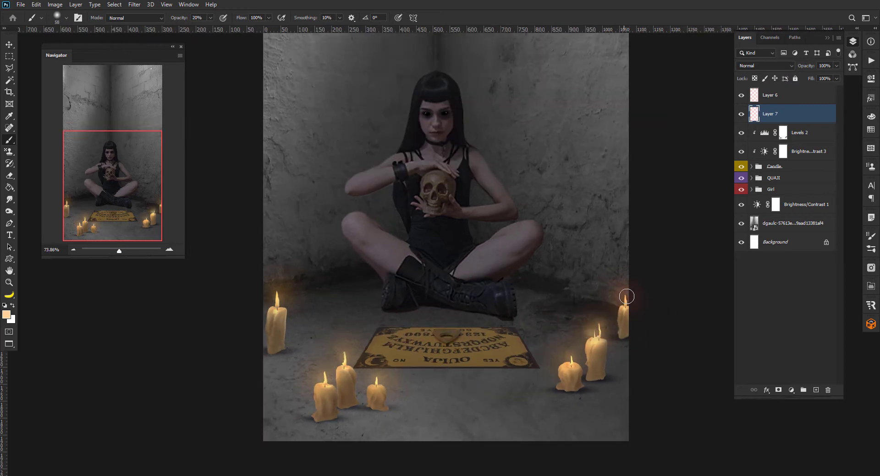
pyautogui.scroll(-3, 413, 369)
pyautogui.scroll(1, 402, 302)
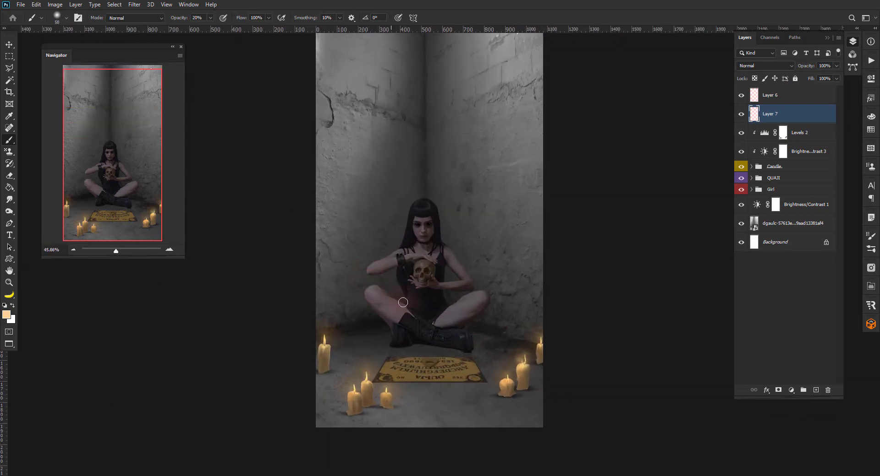
pyautogui.click(796, 169)
# Step: Add Layer 8 under the Candle group and paint broad warm floor light with a ~424 px brush
pyautogui.keyDown('ctrl'); pyautogui.click(815, 390); pyautogui.keyUp('ctrl')
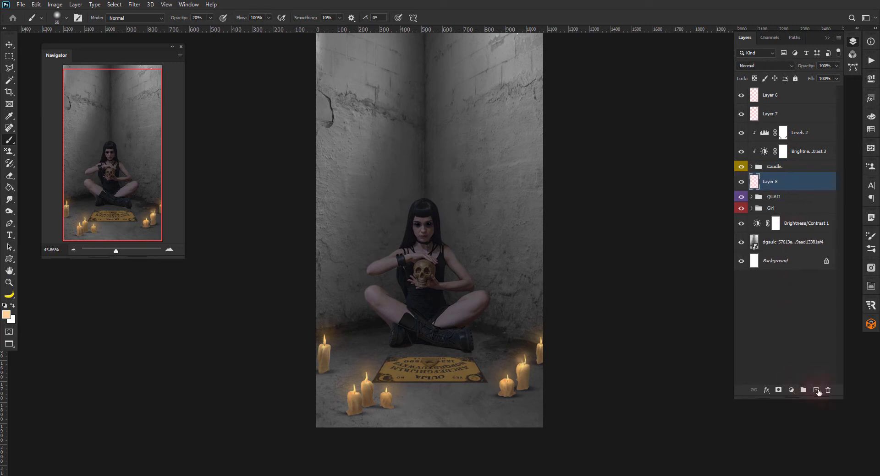
pyautogui.rightClick(390, 387)
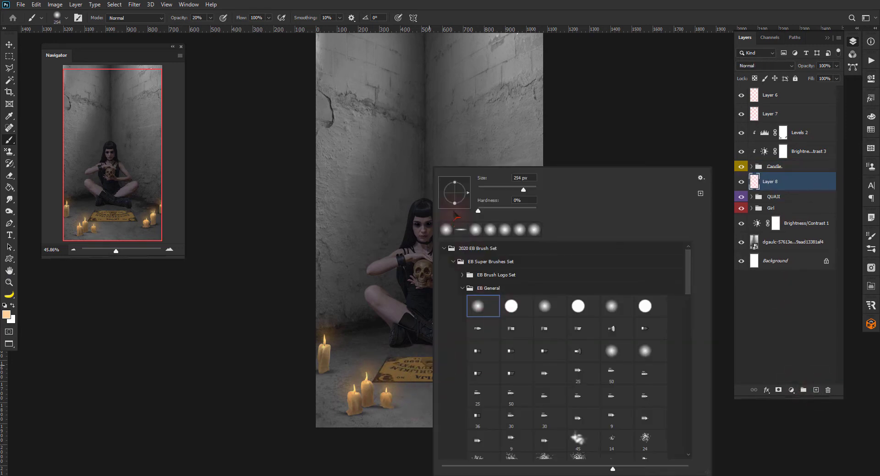
pyautogui.press('Return')
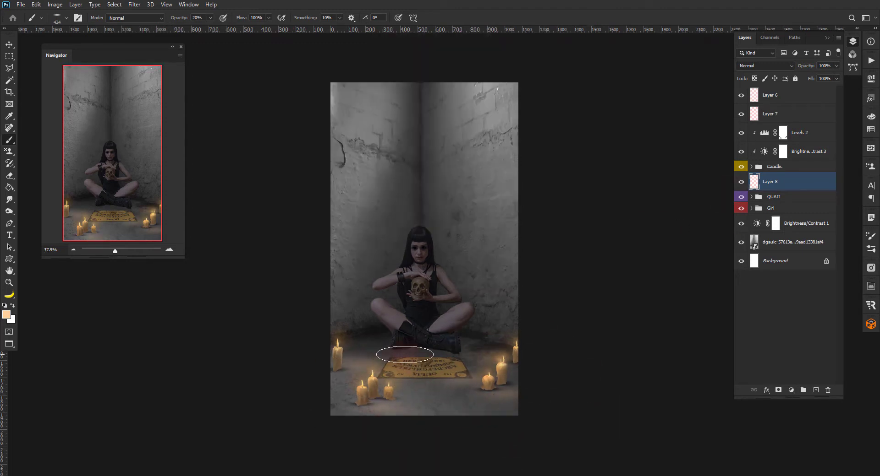
pyautogui.scroll(-1, 469, 313)
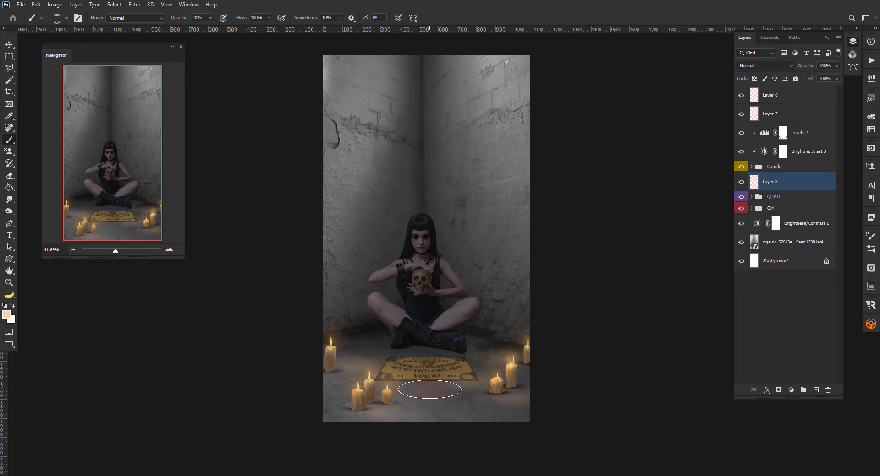
# Step: Add a mask to Layer 8 and clean the glow with black at about 88 px
pyautogui.click(778, 390)
pyautogui.press('d')
pyautogui.click(421, 348)
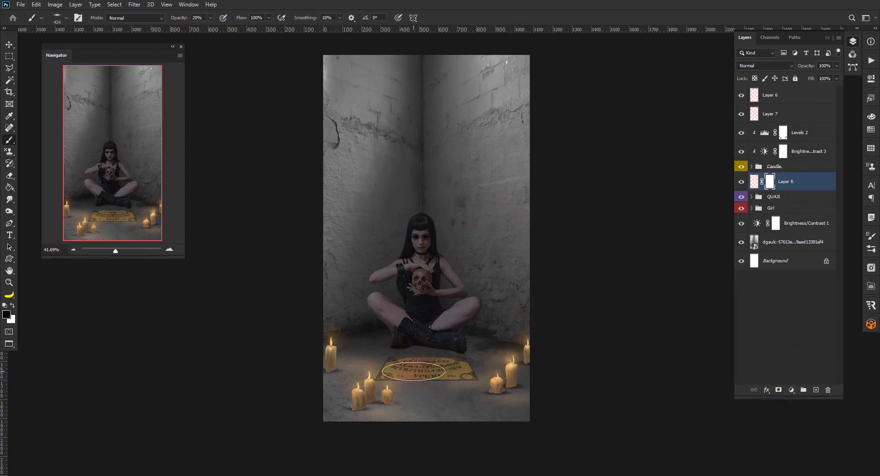
pyautogui.scroll(1, 419, 247)
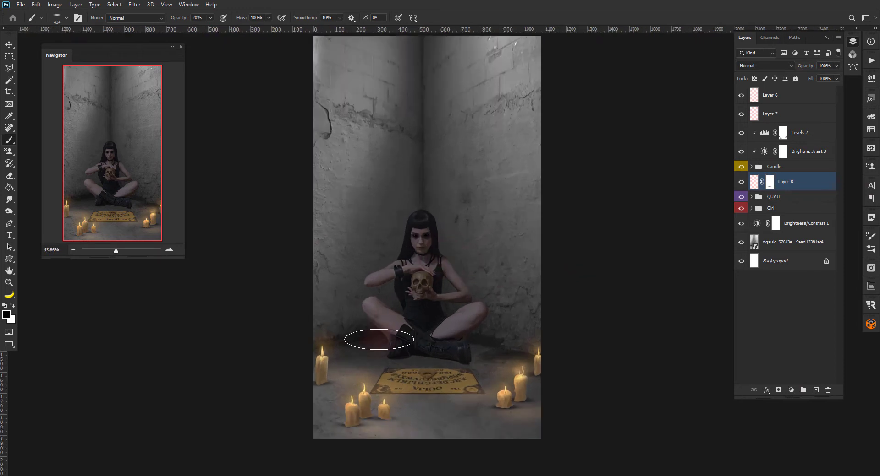
pyautogui.rightClick(451, 301)
pyautogui.press('[')
pyautogui.press('[')
pyautogui.press('[')
pyautogui.scroll(3, 349, 308)
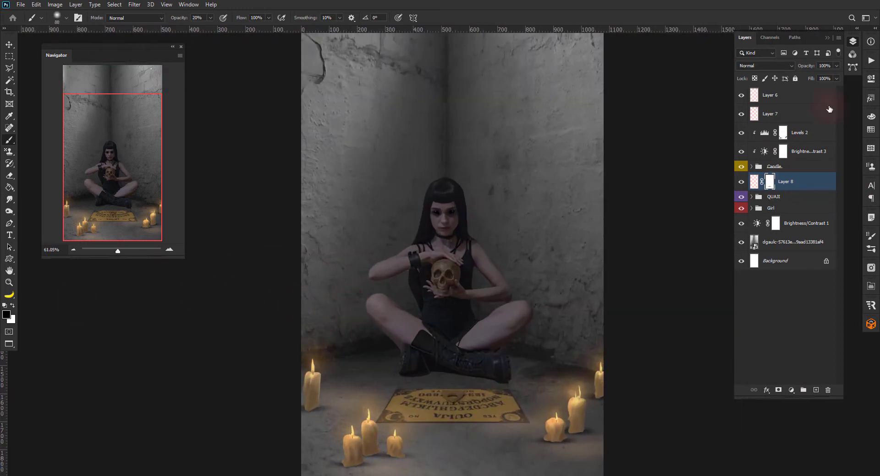
pyautogui.click(870, 129)
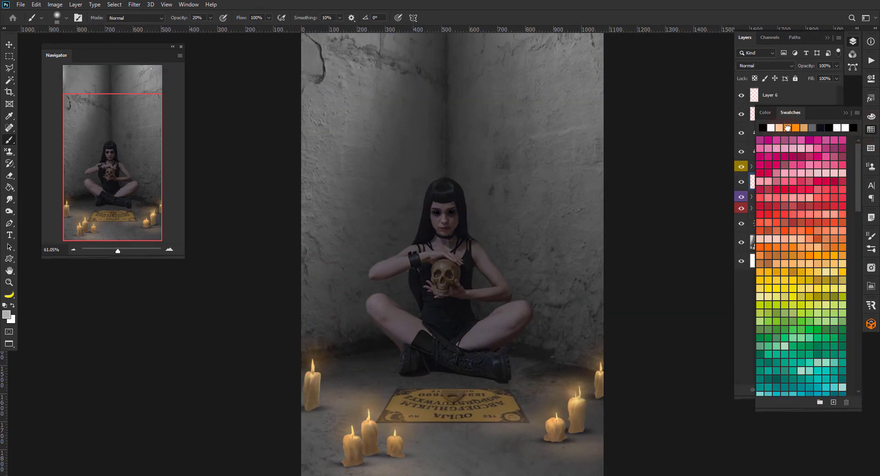
# Step: Pick peach and add a new layer above the Girl group's second Brightness/Contrast adjustment
pyautogui.click(788, 127)
pyautogui.click(846, 113)
pyautogui.click(769, 208)
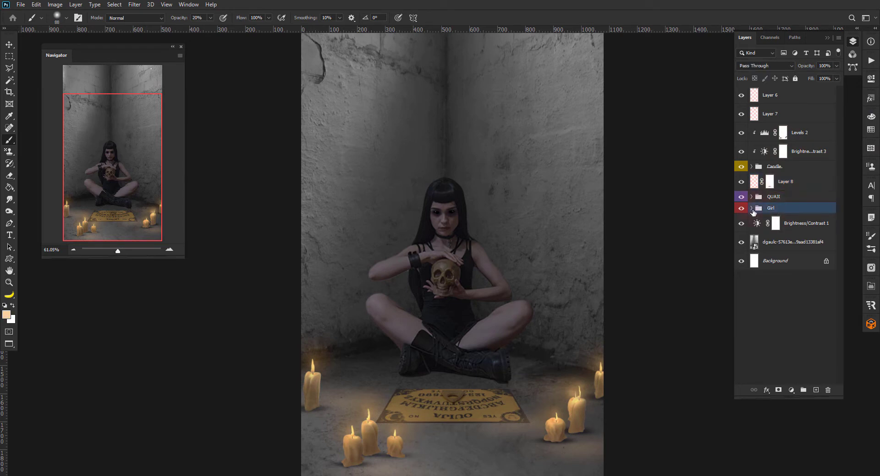
pyautogui.click(752, 208)
pyautogui.click(784, 224)
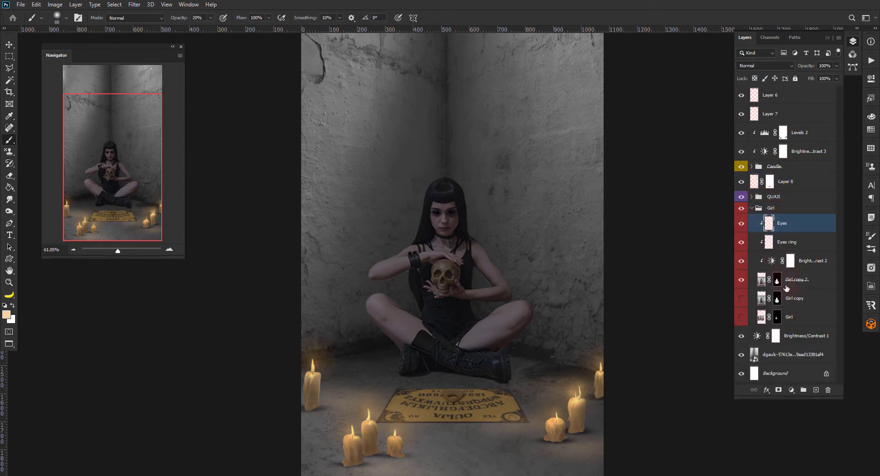
pyautogui.click(802, 264)
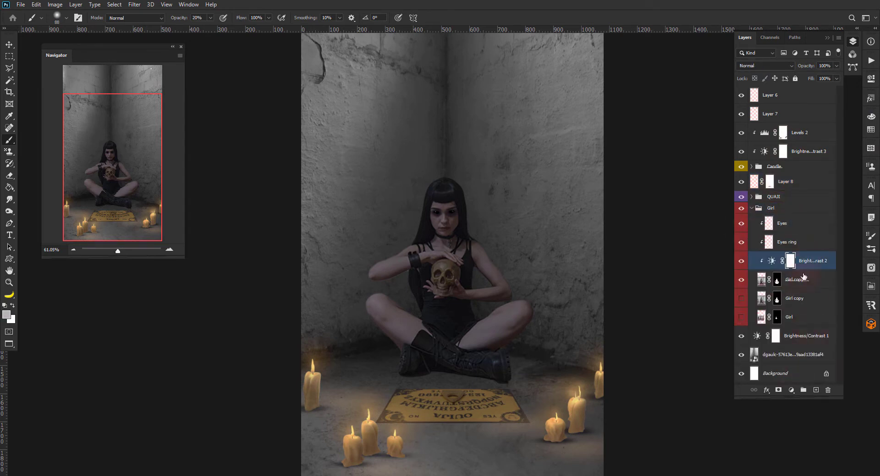
pyautogui.click(816, 391)
# Step: Paint a warm peach tone over the girl's boots, then erase some excess tint
pyautogui.scroll(-3, 371, 347)
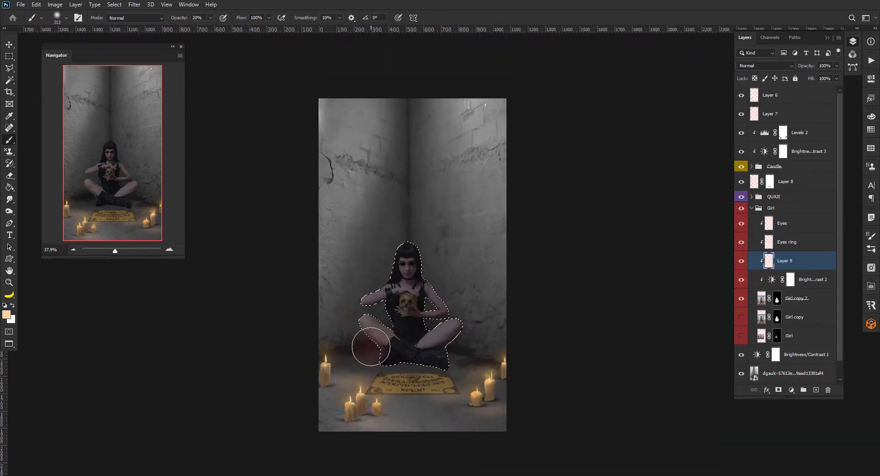
pyautogui.scroll(2, 371, 347)
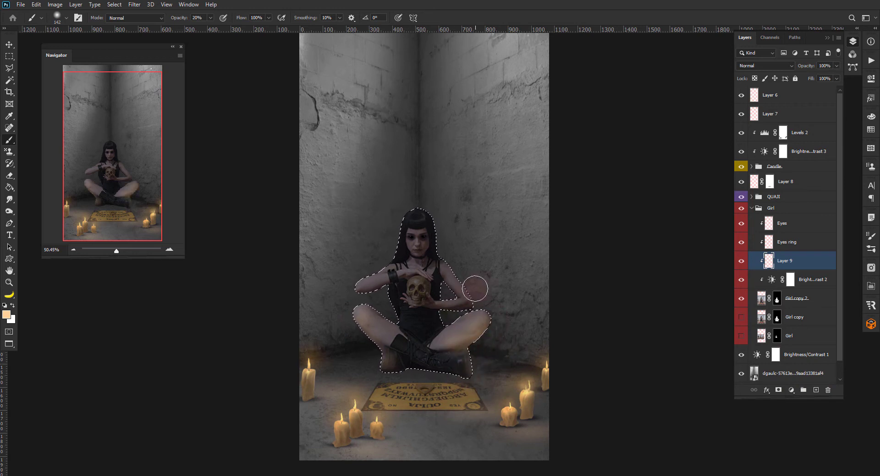
pyautogui.moveTo(406, 341); pyautogui.dragTo(456, 344)
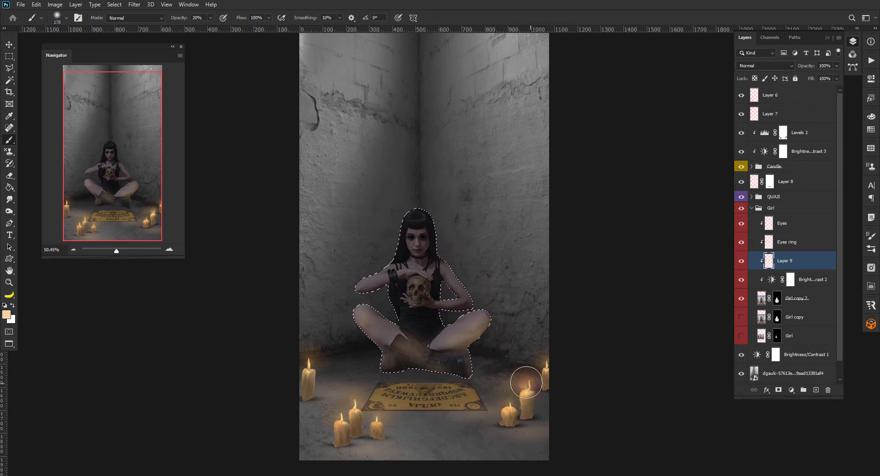
pyautogui.press('v')
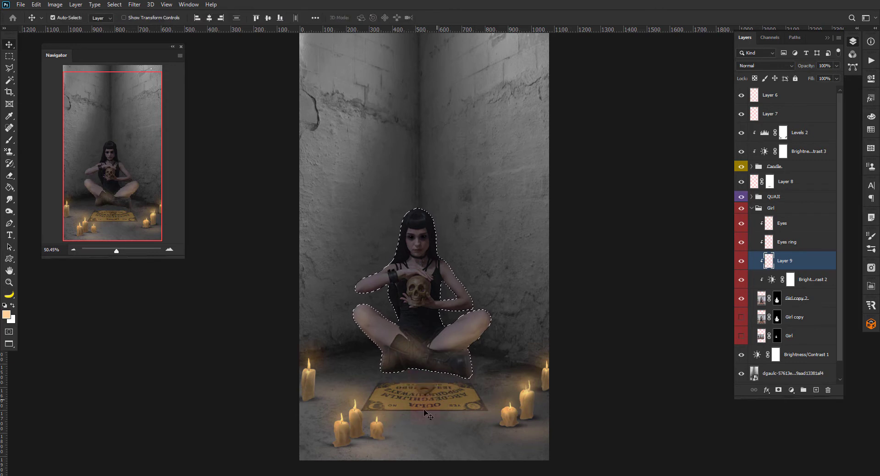
pyautogui.scroll(-8, 774, 68)
pyautogui.scroll(-3, 774, 69)
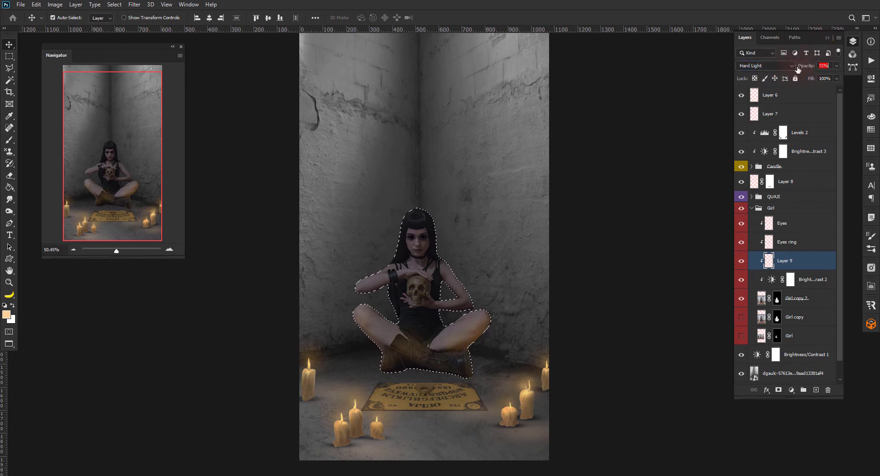
pyautogui.press('e')
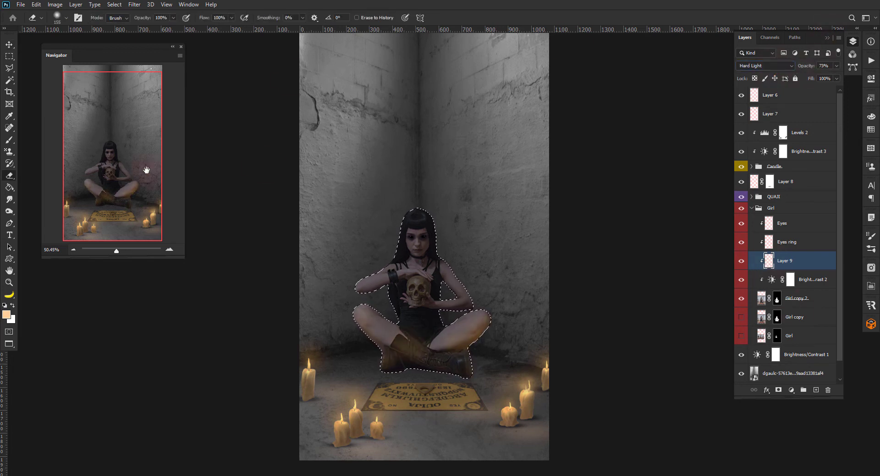
pyautogui.moveTo(412, 346); pyautogui.dragTo(427, 348)
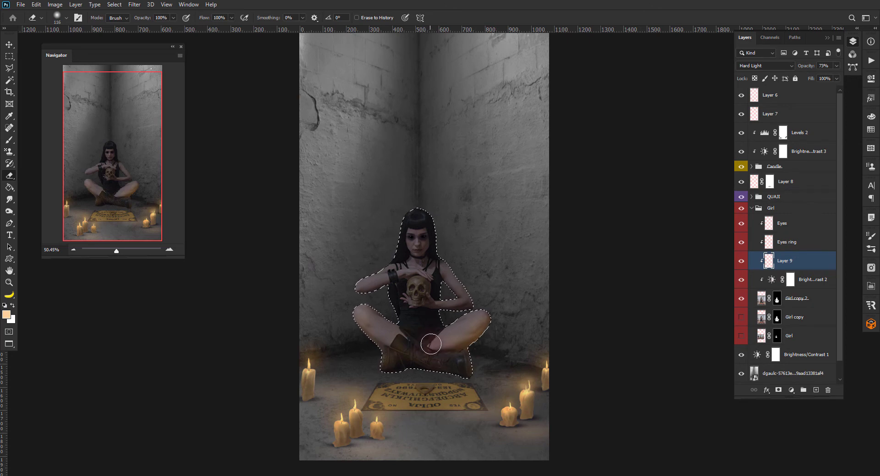
# Step: Resize the eraser and paint a faint warm peach tint onto the girl's skin
pyautogui.rightClick(431, 344)
pyautogui.moveTo(509, 182); pyautogui.dragTo(485, 182)
pyautogui.press('b')
pyautogui.scroll(2, 433, 293)
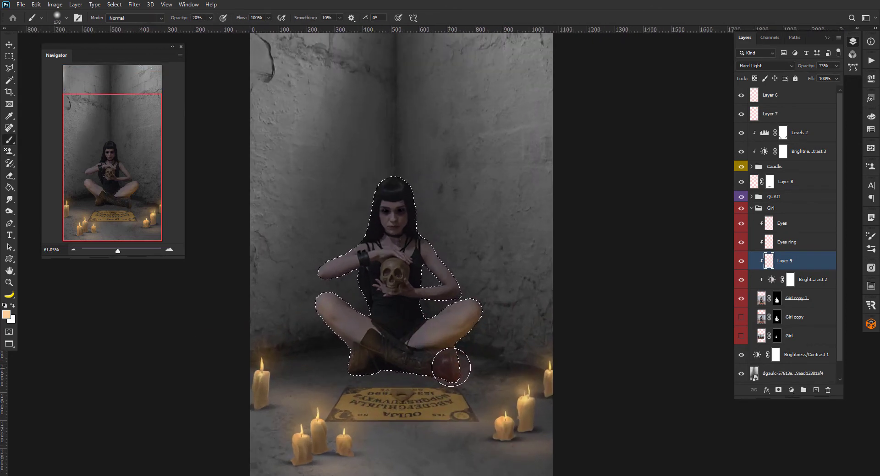
pyautogui.scroll(-1, 446, 371)
pyautogui.scroll(1, 444, 369)
pyautogui.press('e')
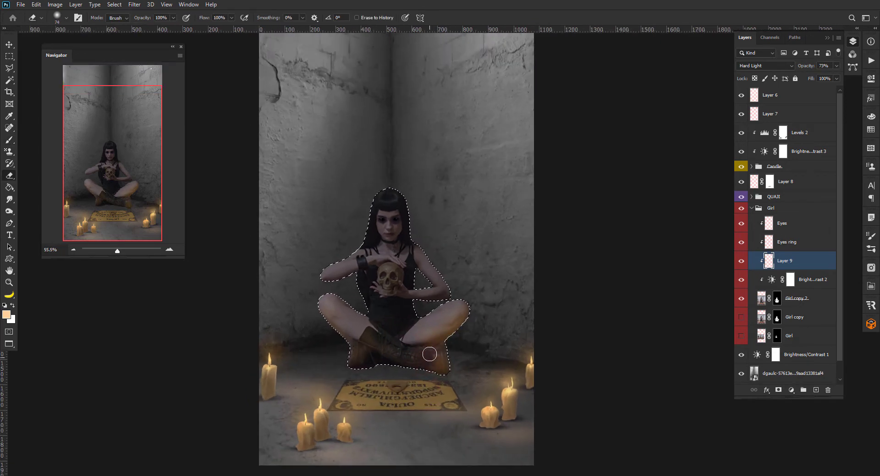
pyautogui.press(']')
pyautogui.press(']')
pyautogui.press(']')
pyautogui.scroll(-2, 428, 360)
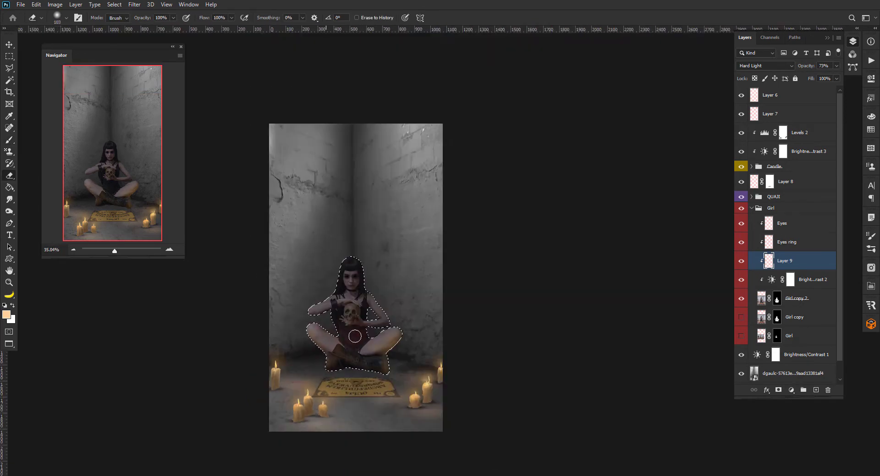
pyautogui.scroll(2, 316, 339)
pyautogui.press('b')
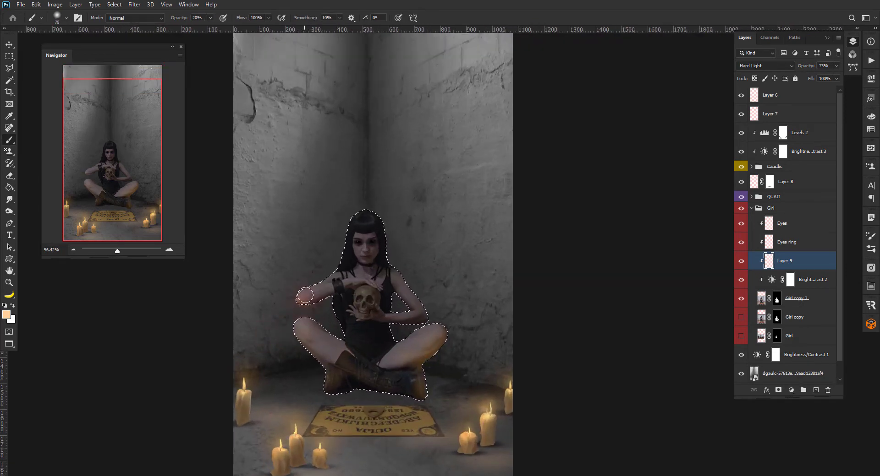
pyautogui.moveTo(353, 327); pyautogui.dragTo(367, 334)
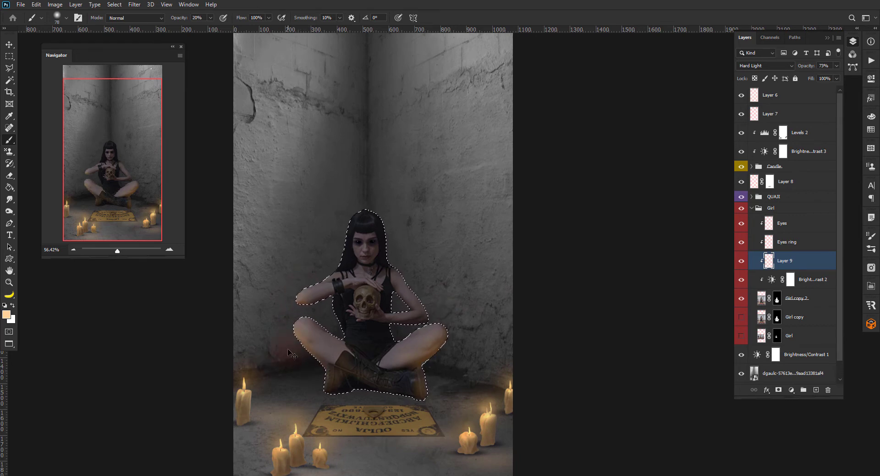
# Step: Remove the selection around the girl and select Layer 6
pyautogui.hotkey('ctrl', 'd')
pyautogui.scroll(-2, 415, 216)
pyautogui.press('v')
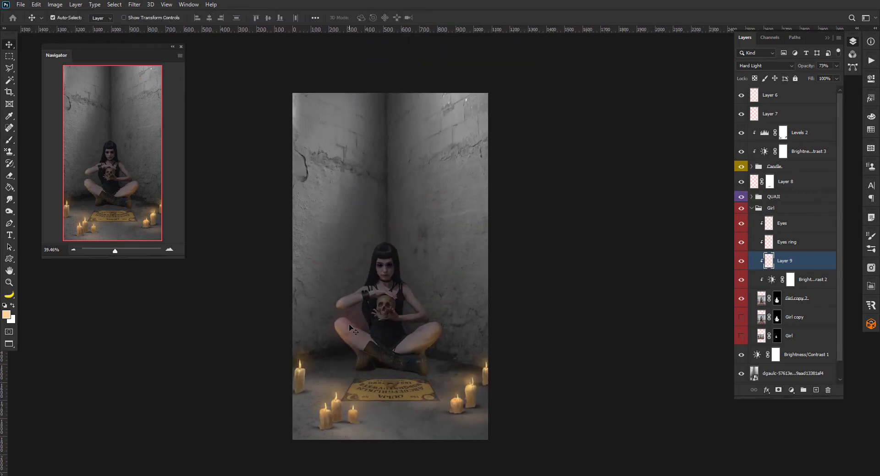
pyautogui.click(788, 98)
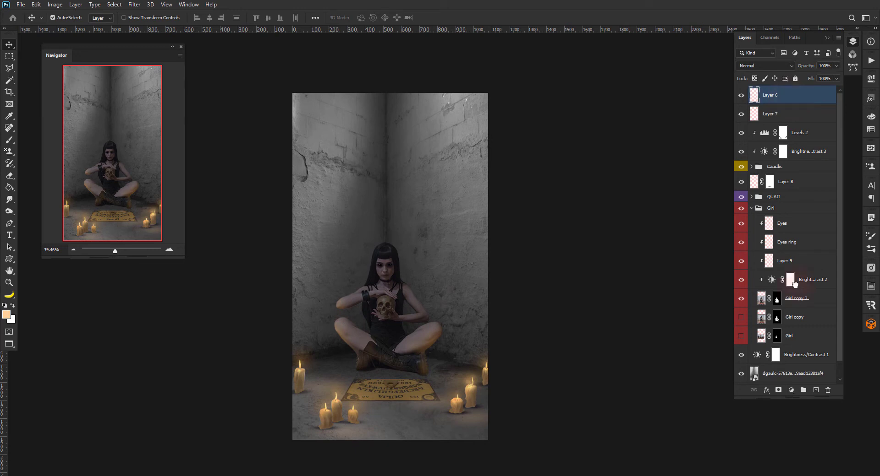
# Step: Place the shadow-creature image below Girl, enlarged and moved up onto the wall
pyautogui.moveTo(794, 284); pyautogui.dragTo(787, 344)
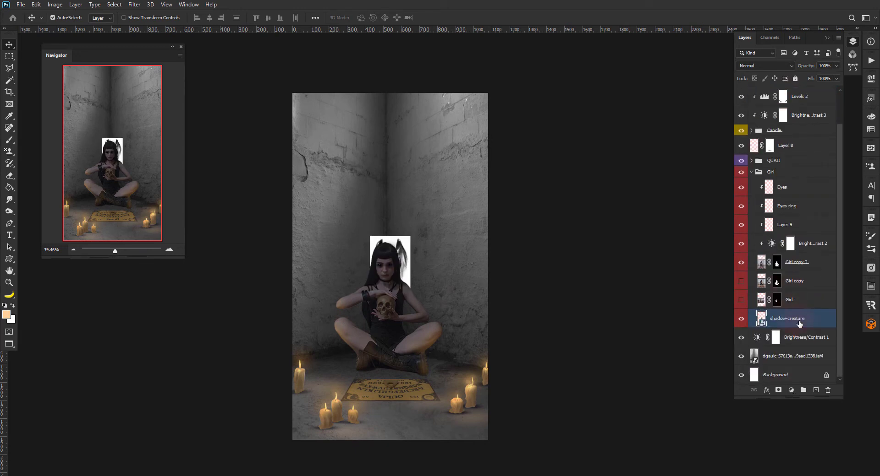
pyautogui.hotkey('ctrl', 't')
pyautogui.moveTo(370, 236); pyautogui.dragTo(295, 113)
pyautogui.moveTo(393, 308); pyautogui.dragTo(402, 161)
pyautogui.press('Return')
# Step: Blend the creature in Multiply at 73% opacity and make the Girl copy layer visible
pyautogui.click(783, 66)
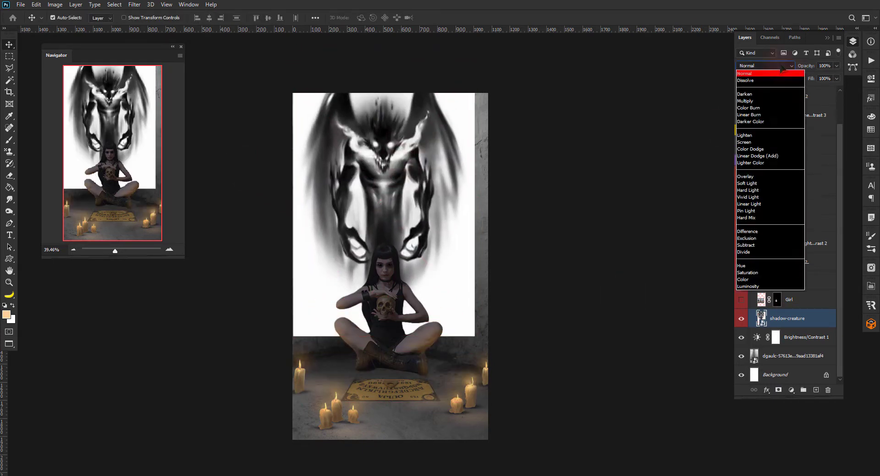
pyautogui.press('Down')
pyautogui.press('Down')
pyautogui.press('Down')
pyautogui.press('Return')
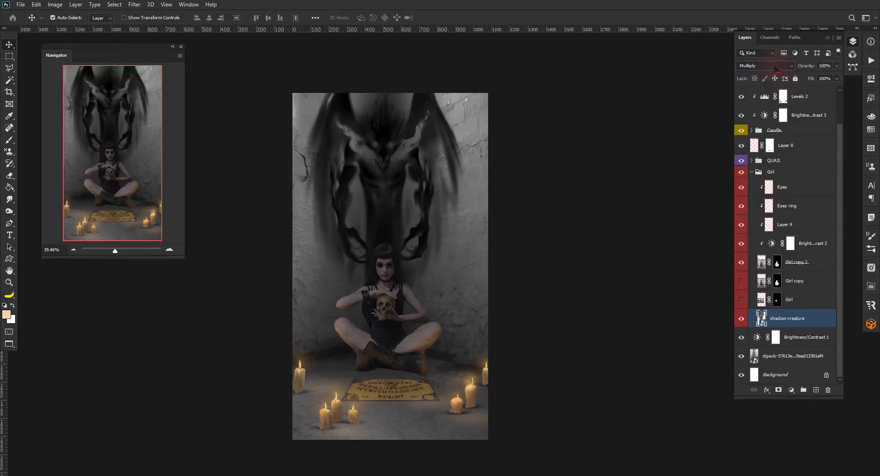
pyautogui.moveTo(810, 67); pyautogui.dragTo(799, 71)
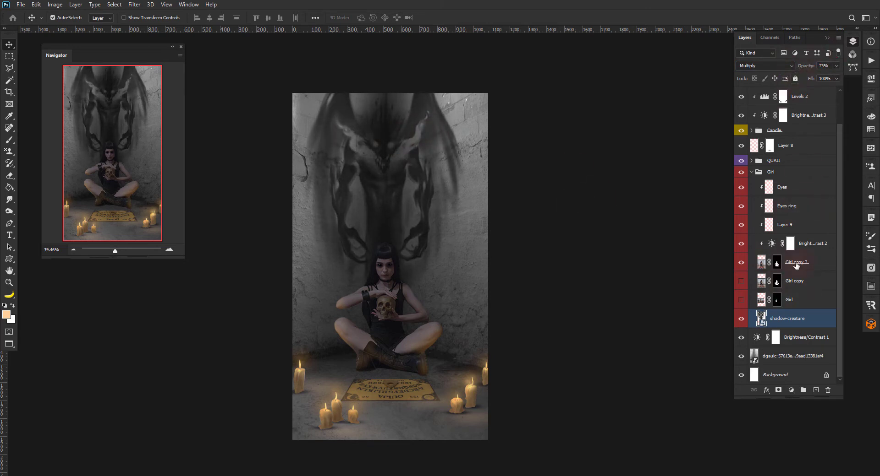
pyautogui.click(796, 266)
pyautogui.click(740, 283)
# Step: Convert Girl copy to a Smart Object, darken it with Hue/Saturation, and offset it slightly
pyautogui.rightClick(782, 285)
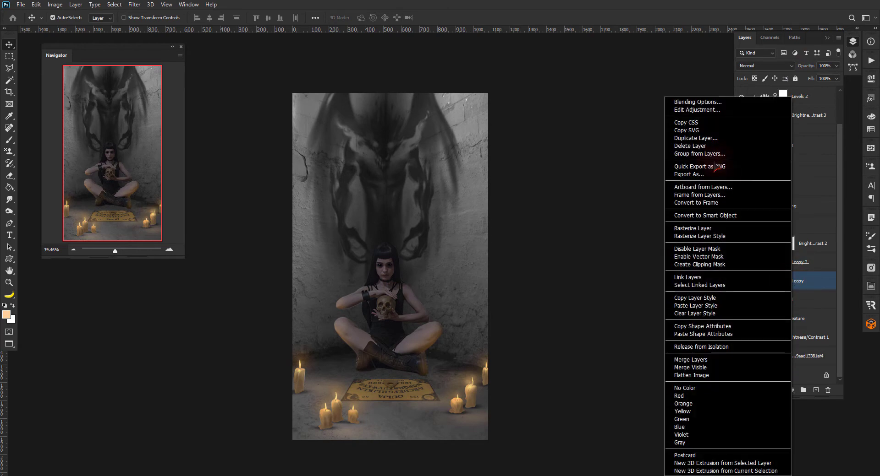
pyautogui.click(717, 215)
pyautogui.hotkey('ctrl', 'u')
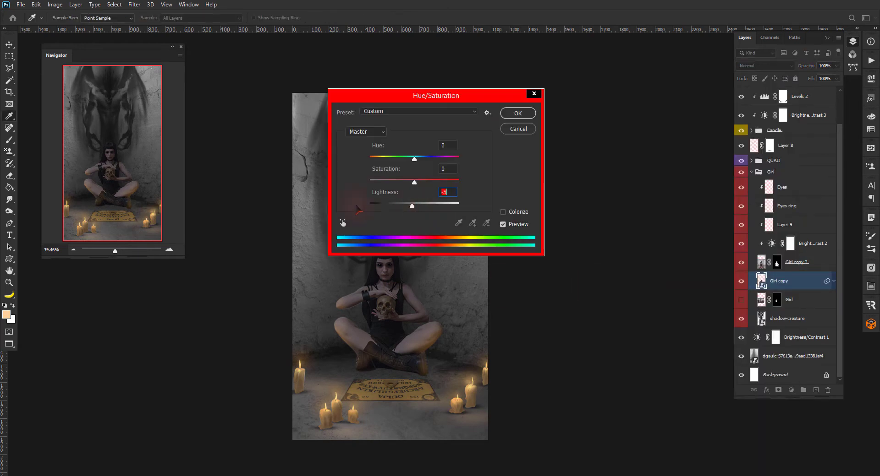
pyautogui.press('Return')
pyautogui.hotkey('ctrl', 't')
pyautogui.moveTo(392, 320); pyautogui.dragTo(392, 323)
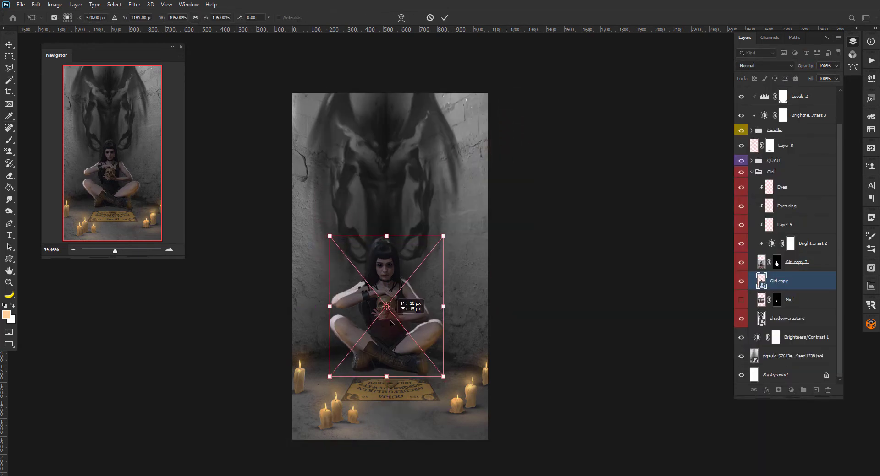
pyautogui.press('Return')
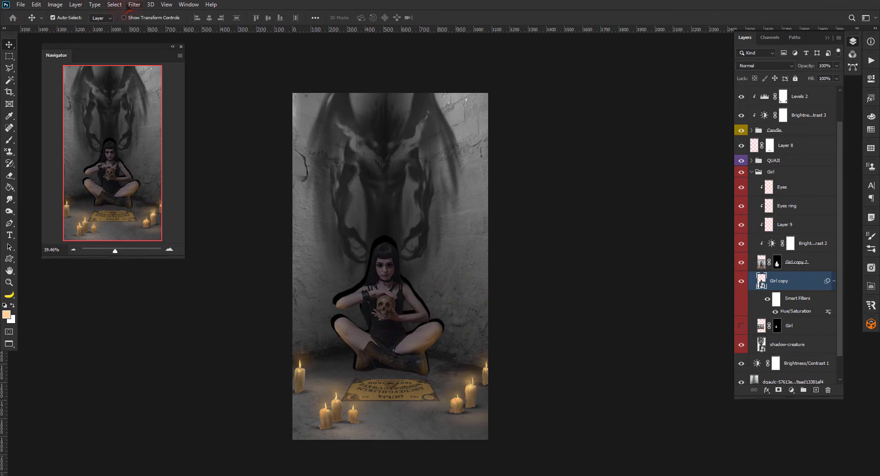
# Step: Apply an 8.8 px Gaussian Blur, lower opacity to 41%, and warp the shadow
pyautogui.click(134, 5)
pyautogui.click(275, 158)
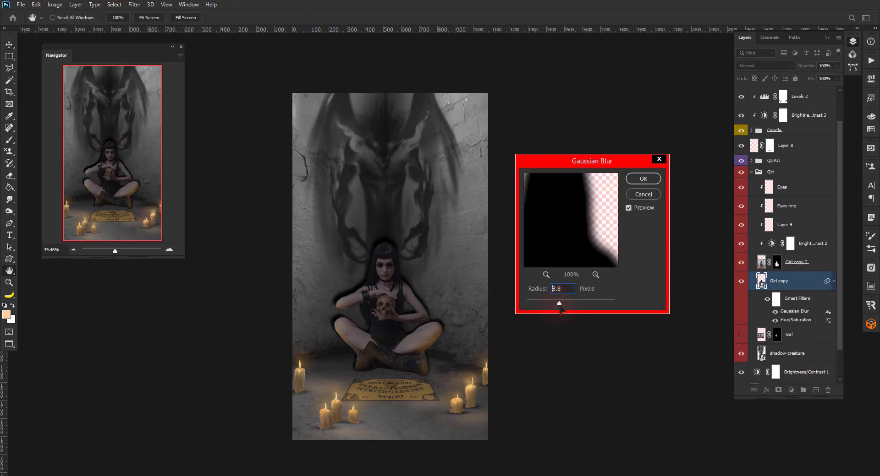
pyautogui.click(644, 179)
pyautogui.moveTo(809, 66); pyautogui.dragTo(800, 70)
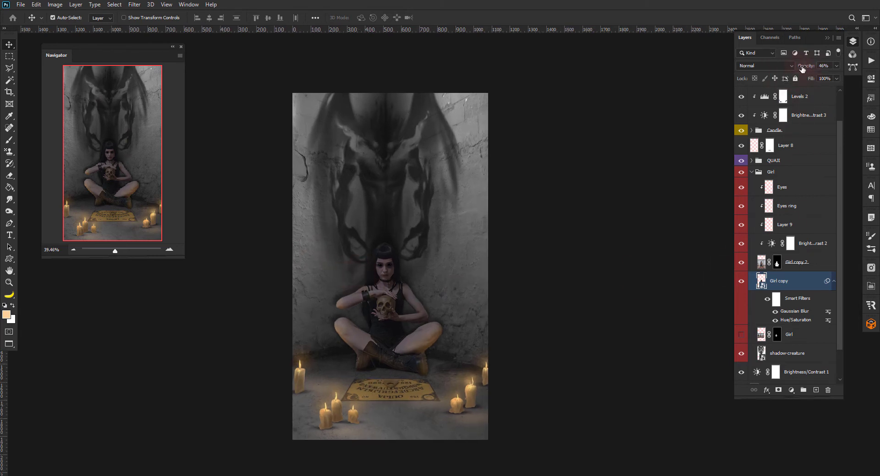
pyautogui.rightClick(379, 303)
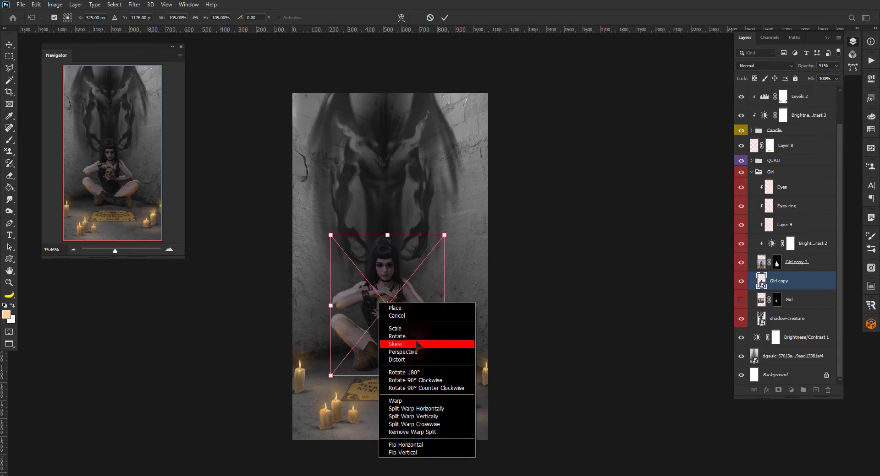
pyautogui.click(394, 400)
pyautogui.press('Return')
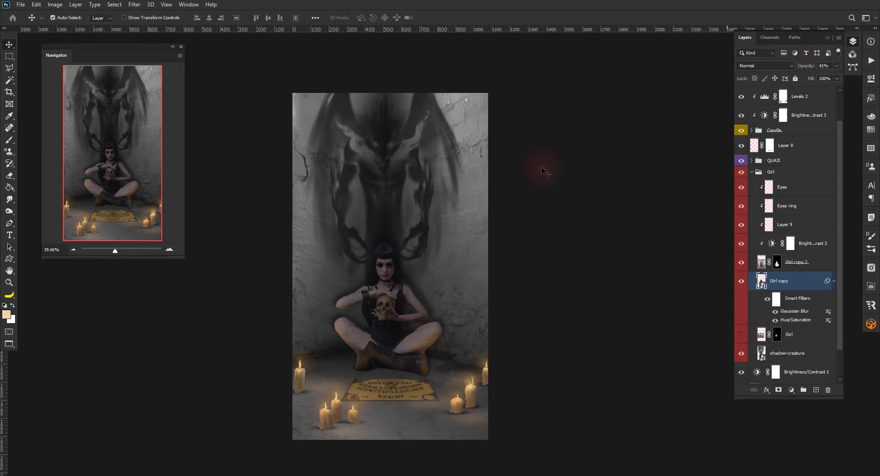
# Step: Soften the shadow-creature layer with a small Gaussian Blur of about 6 px
pyautogui.click(792, 351)
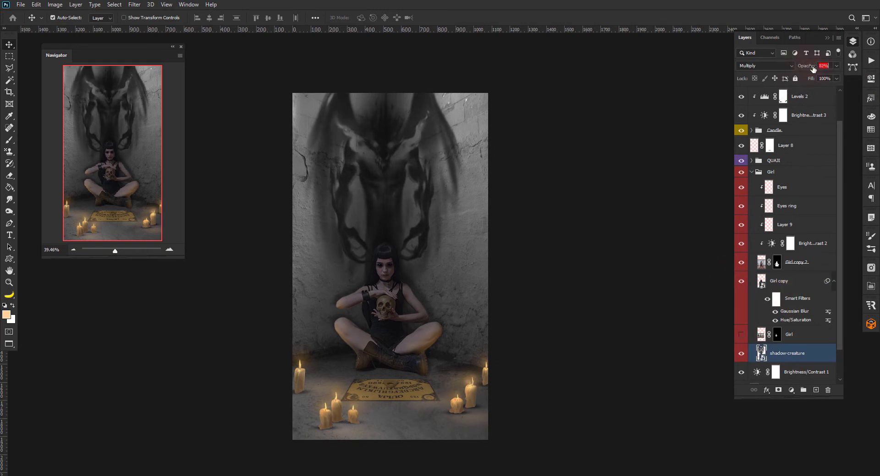
pyautogui.press('b')
pyautogui.scroll(-2, 392, 198)
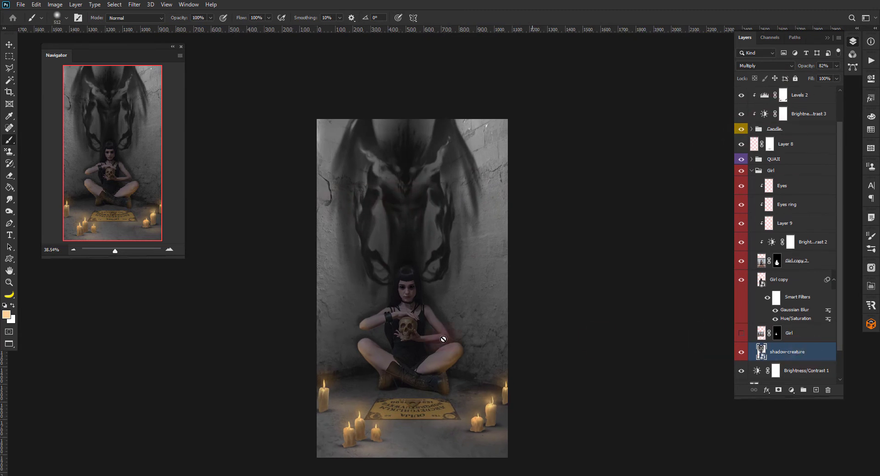
pyautogui.scroll(-1, 373, 275)
pyautogui.press('v')
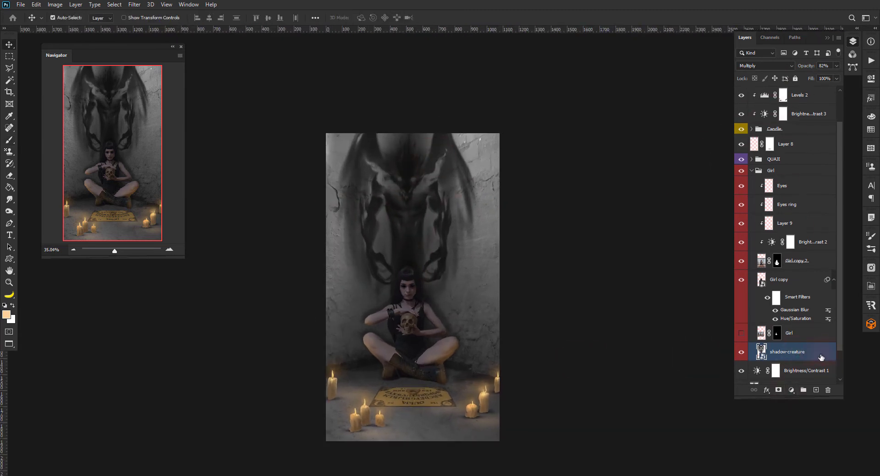
pyautogui.click(134, 5)
pyautogui.moveTo(184, 108)
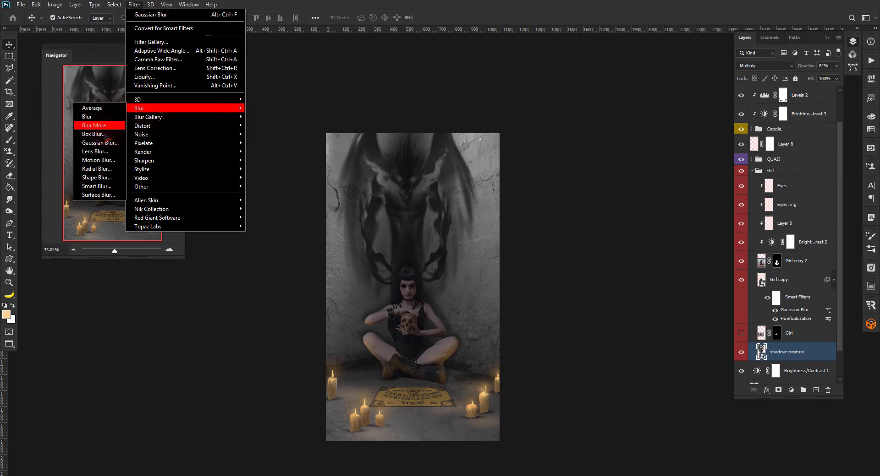
pyautogui.click(93, 143)
pyautogui.moveTo(559, 303); pyautogui.dragTo(554, 304)
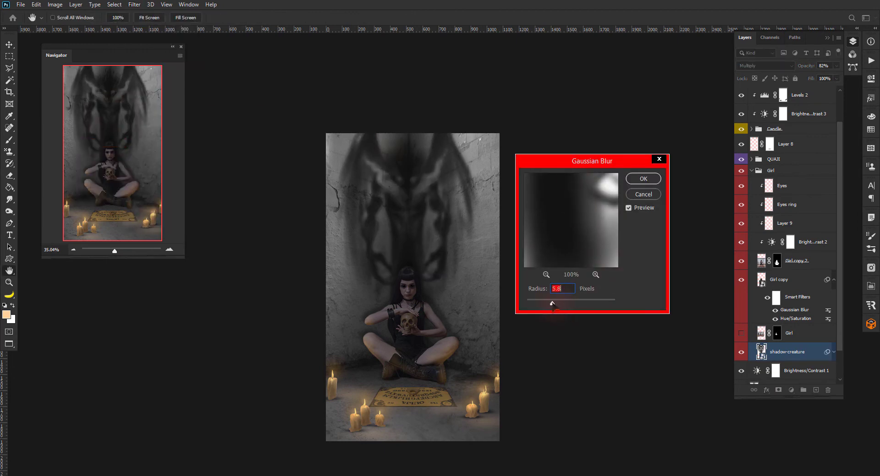
pyautogui.click(653, 180)
pyautogui.scroll(-3, 814, 352)
pyautogui.scroll(3, 407, 340)
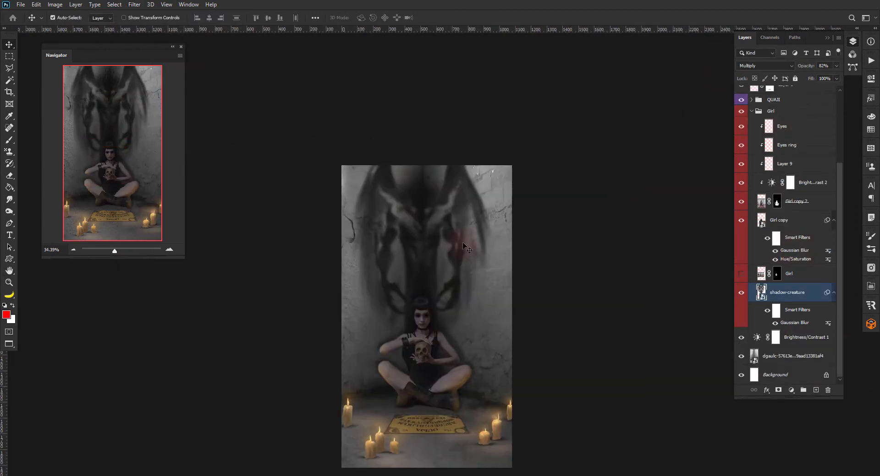
pyautogui.scroll(5, 775, 204)
pyautogui.scroll(-3, 459, 276)
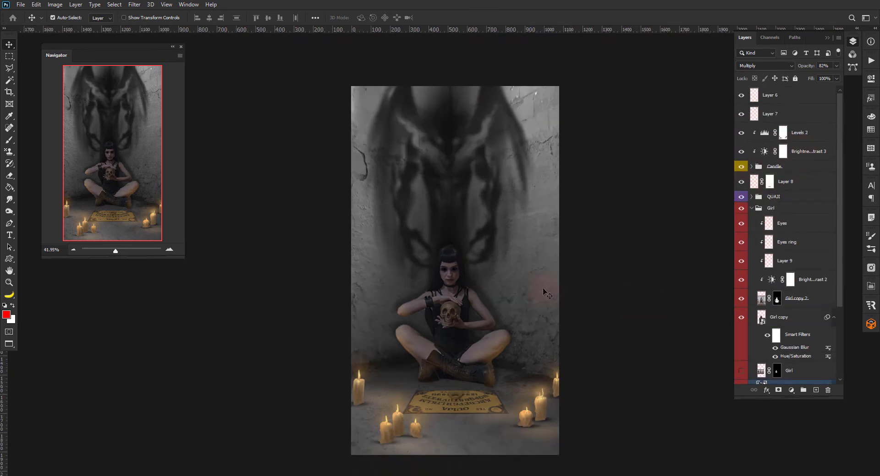
pyautogui.scroll(2, 486, 276)
# Step: Group Layers 6 and 7 into a yellow-labelled Candle Light group
pyautogui.click(791, 97)
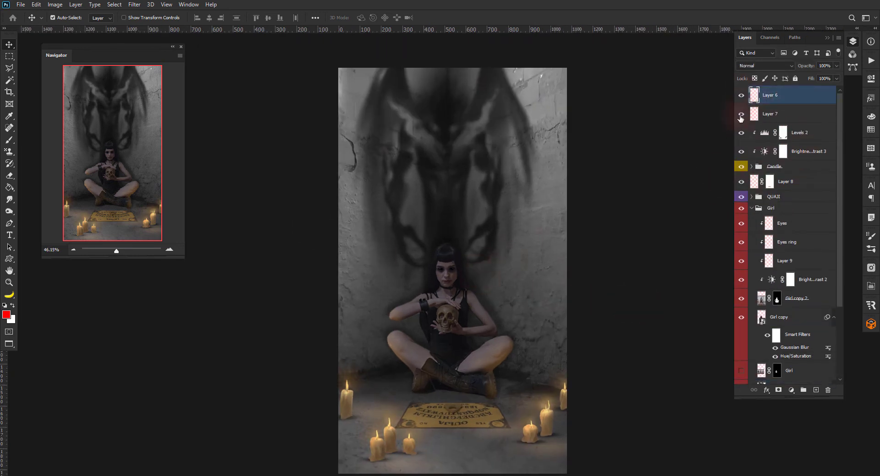
pyautogui.keyDown('shift'); pyautogui.click(796, 120); pyautogui.keyUp('shift')
pyautogui.hotkey('ctrl', 'g')
pyautogui.write('Candle Light')
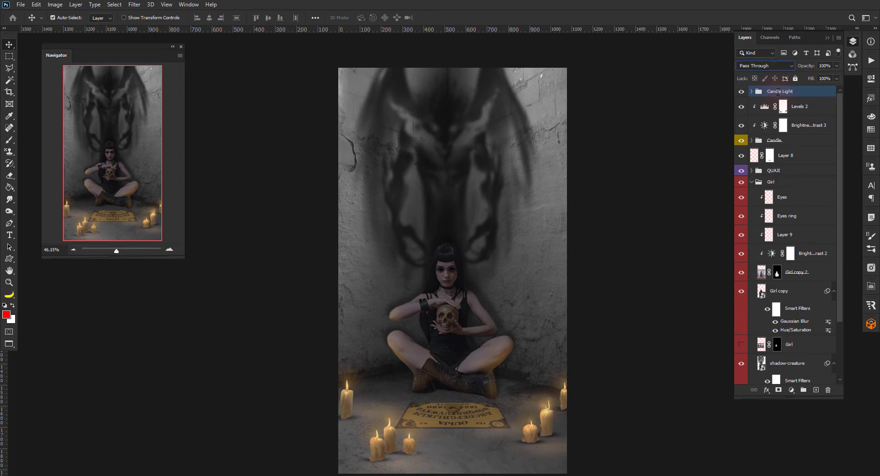
pyautogui.rightClick(777, 92)
pyautogui.click(797, 423)
# Step: Hide the shadow-creature layer, reposition the Girl copy shadow, and drag in the wings image
pyautogui.scroll(-3, 783, 274)
pyautogui.click(793, 294)
pyautogui.click(740, 296)
pyautogui.keyDown('alt'); pyautogui.scroll(-1, 634, 293); pyautogui.keyUp('alt')
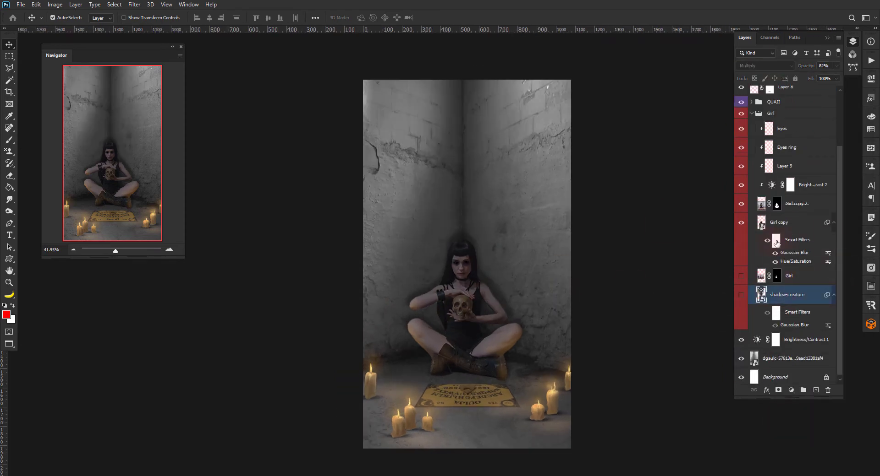
pyautogui.click(769, 224)
pyautogui.scroll(2, 767, 230)
pyautogui.hotkey('ctrl', 't')
pyautogui.moveTo(458, 275); pyautogui.dragTo(438, 244)
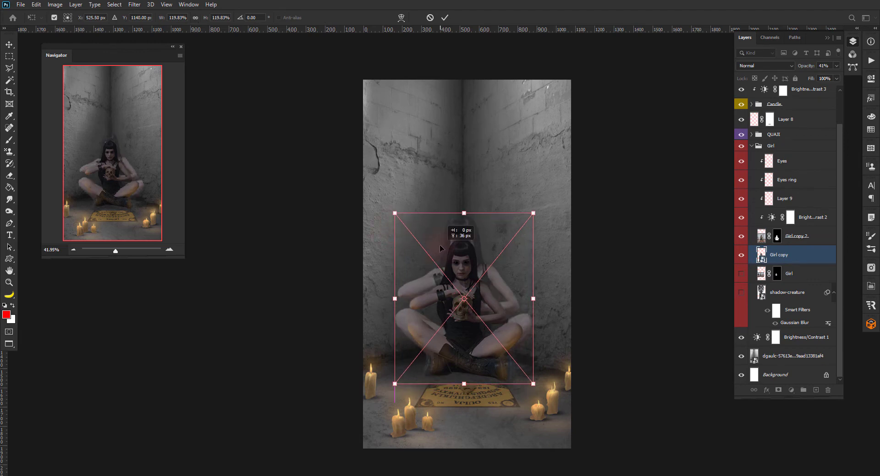
pyautogui.press('Return')
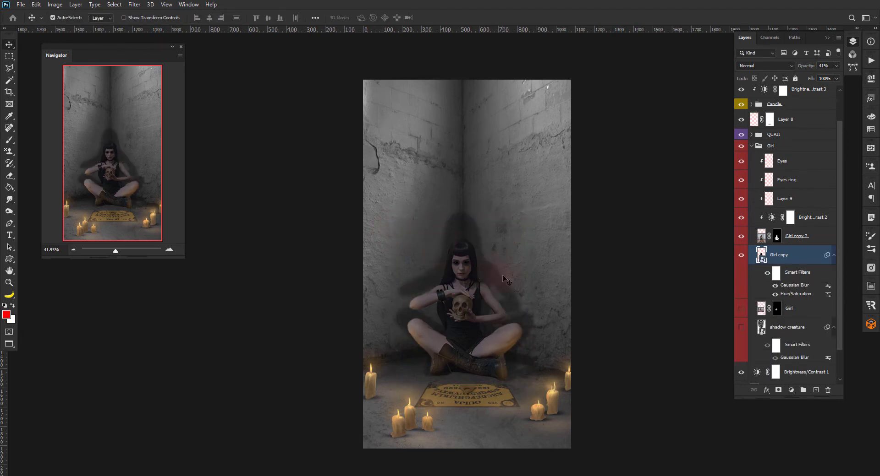
pyautogui.moveTo(583, 253)
pyautogui.mouseDown()
pyautogui.moveTo(470, 251)
pyautogui.moveTo(398, 206)
pyautogui.moveTo(592, 189)
pyautogui.moveTo(544, 101)
pyautogui.mouseUp()
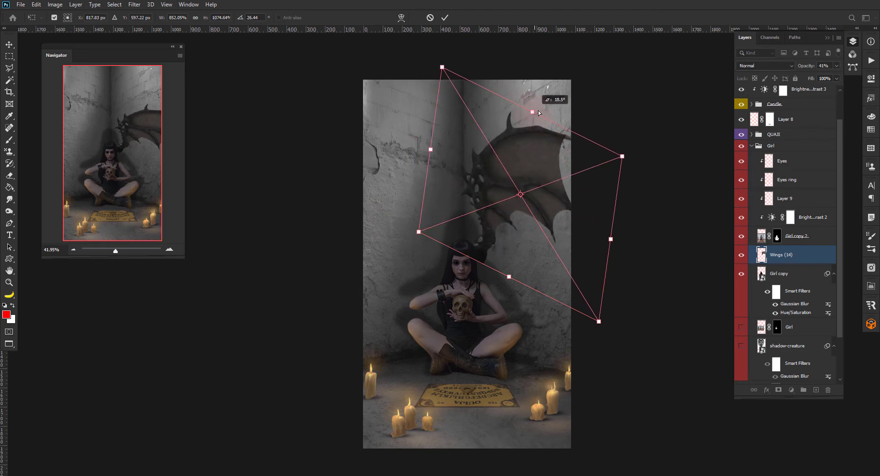
# Step: Commit the rotated wing, then duplicate and flip it horizontally onto the left wall
pyautogui.press('Return')
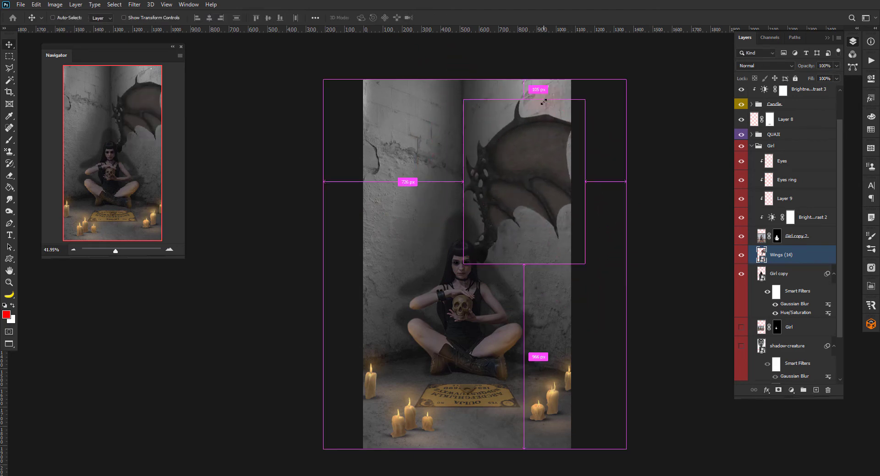
pyautogui.hotkey('ctrl', 'j')
pyautogui.hotkey('ctrl', 't')
pyautogui.rightClick(530, 177)
pyautogui.click(555, 339)
pyautogui.moveTo(544, 217); pyautogui.dragTo(417, 216)
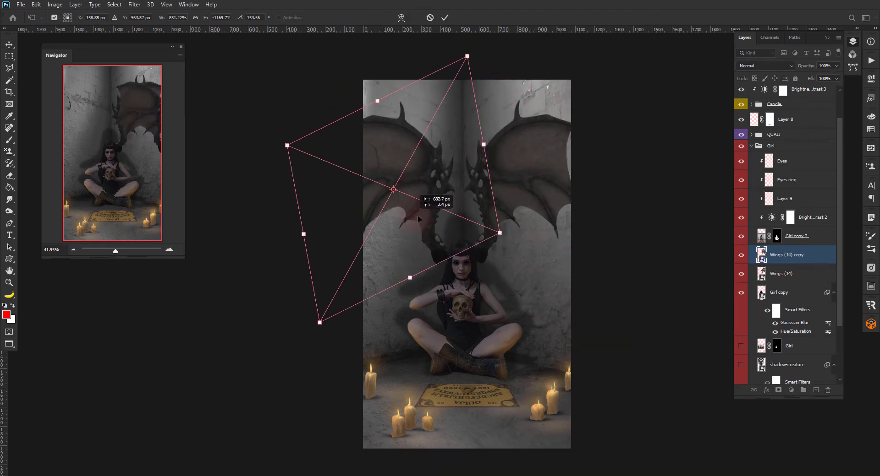
pyautogui.moveTo(382, 98); pyautogui.dragTo(385, 82)
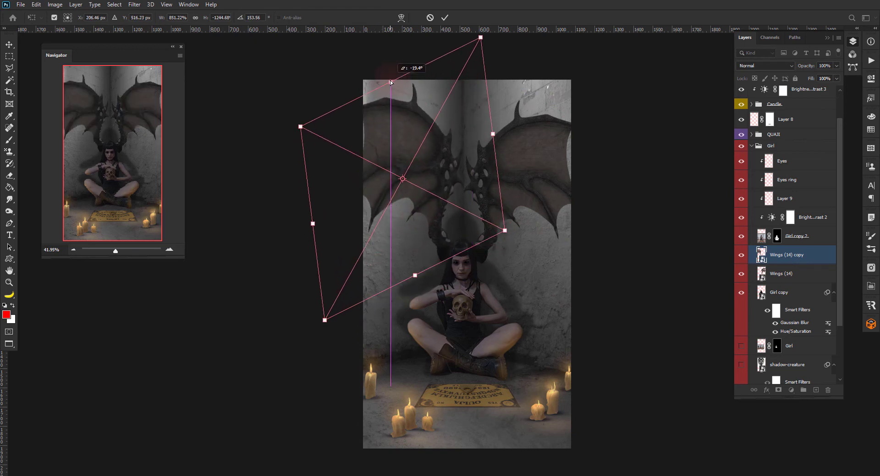
pyautogui.press('Return')
# Step: Stretch the right wing upward and merge both wings into one layer
pyautogui.click(526, 137)
pyautogui.hotkey('ctrl', 't')
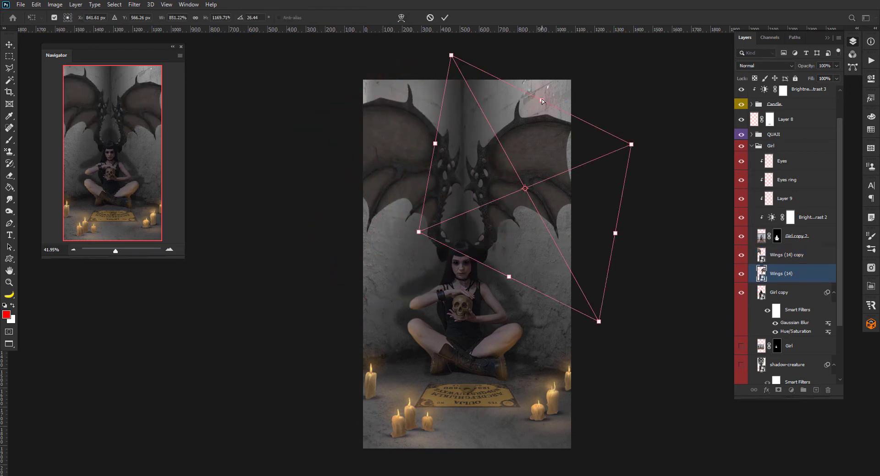
pyautogui.moveTo(542, 97); pyautogui.dragTo(546, 87)
pyautogui.press('Return')
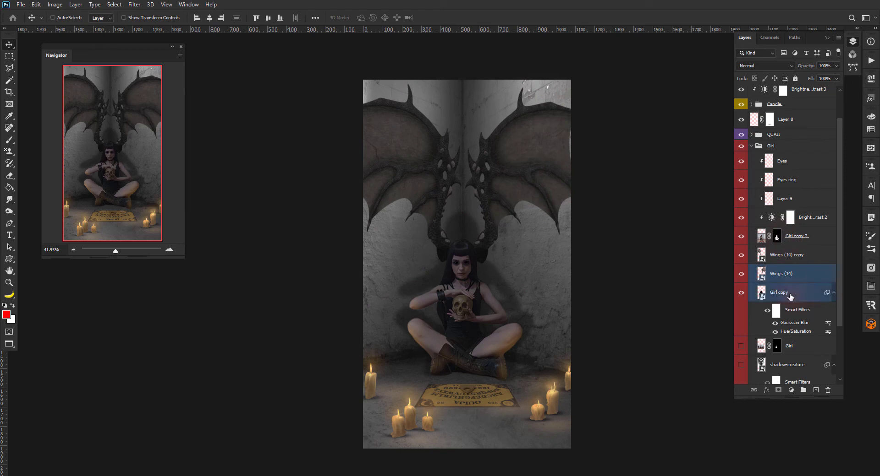
pyautogui.keyDown('shift'); pyautogui.click(793, 255); pyautogui.keyUp('shift')
pyautogui.hotkey('ctrl', 'e')
pyautogui.rightClick(796, 260)
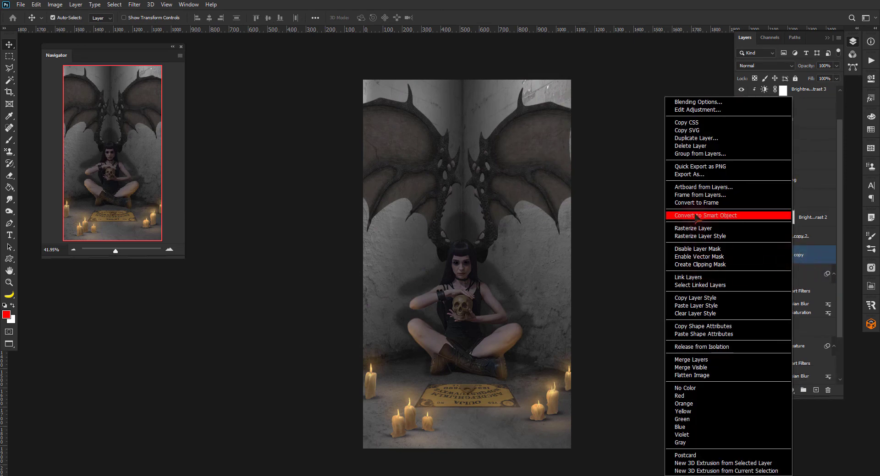
# Step: Convert the merged wings to a Smart Object and darken them to near black
pyautogui.click(751, 162)
pyautogui.hotkey('ctrl', 'u')
pyautogui.moveTo(414, 205); pyautogui.dragTo(403, 206)
pyautogui.press('Return')
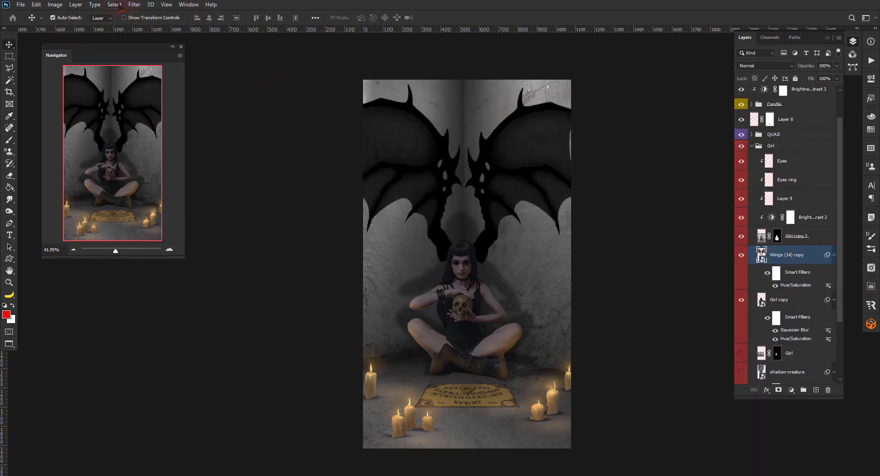
# Step: Gaussian-blur the wings, lower their opacity, and add a layer mask
pyautogui.click(134, 4)
pyautogui.click(100, 143)
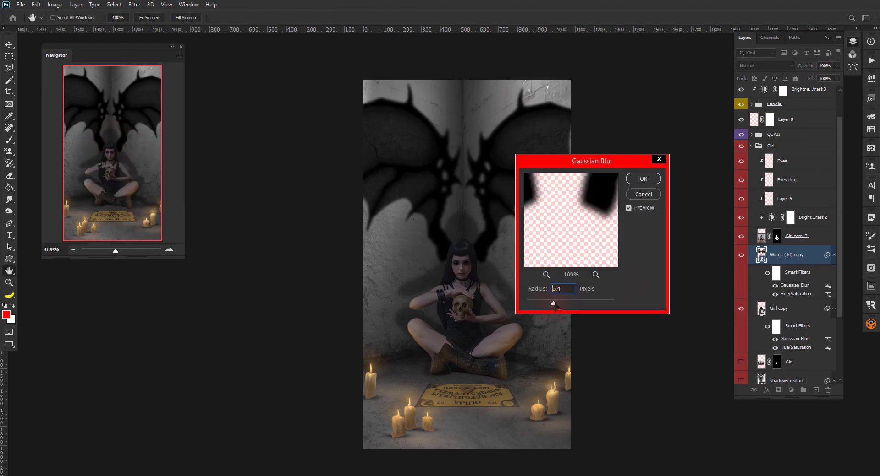
pyautogui.click(643, 178)
pyautogui.press('v')
pyautogui.press('2')
pyautogui.press('4')
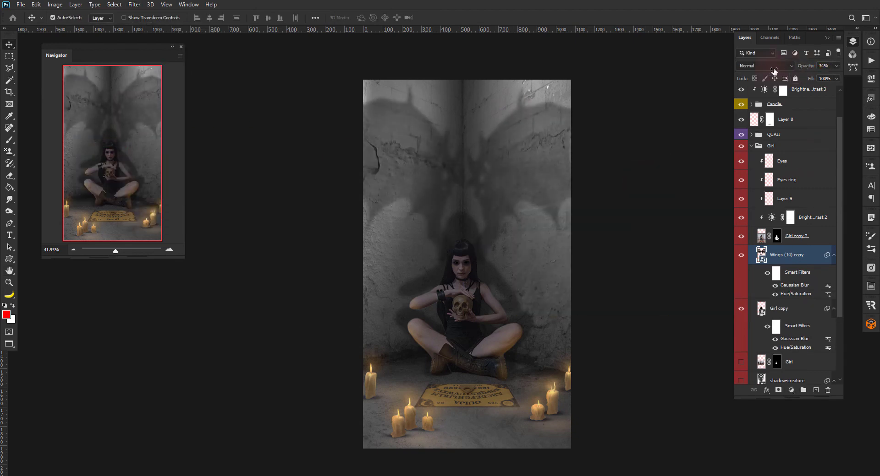
pyautogui.click(777, 390)
pyautogui.press('b')
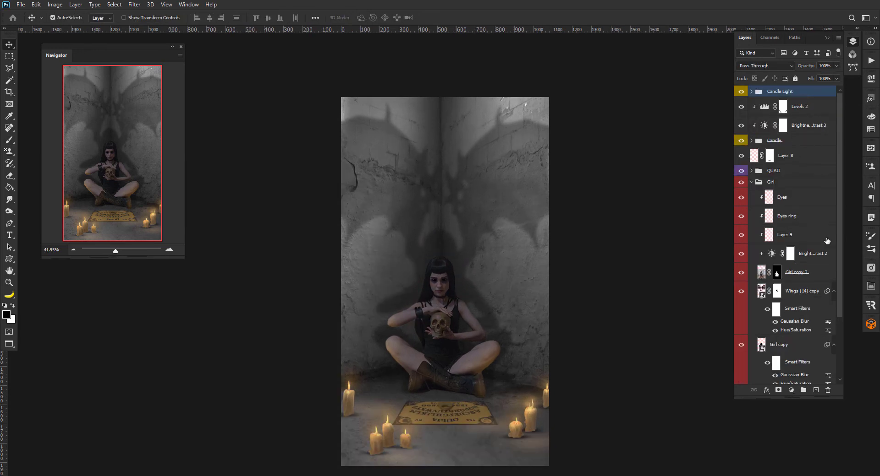
# Step: Add a top-level Exposure adjustment with gamma lowered to about 0.77
pyautogui.click(790, 390)
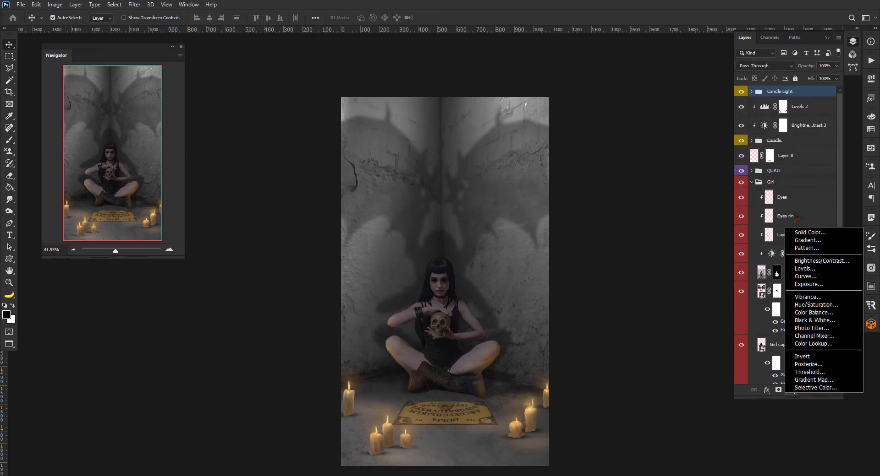
pyautogui.click(806, 283)
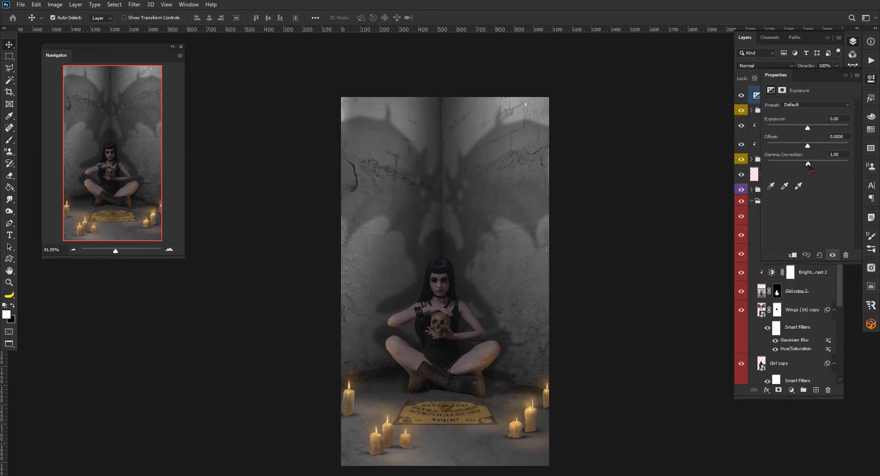
pyautogui.moveTo(811, 169); pyautogui.dragTo(815, 170)
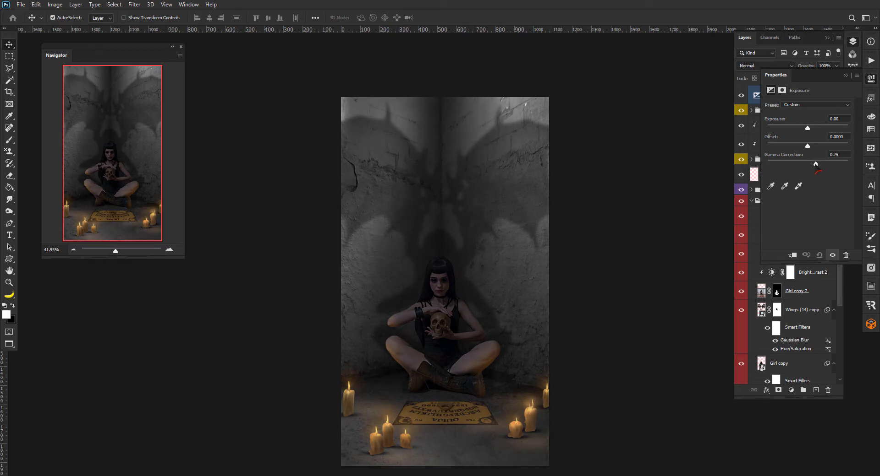
pyautogui.moveTo(817, 172); pyautogui.dragTo(815, 170)
pyautogui.click(845, 76)
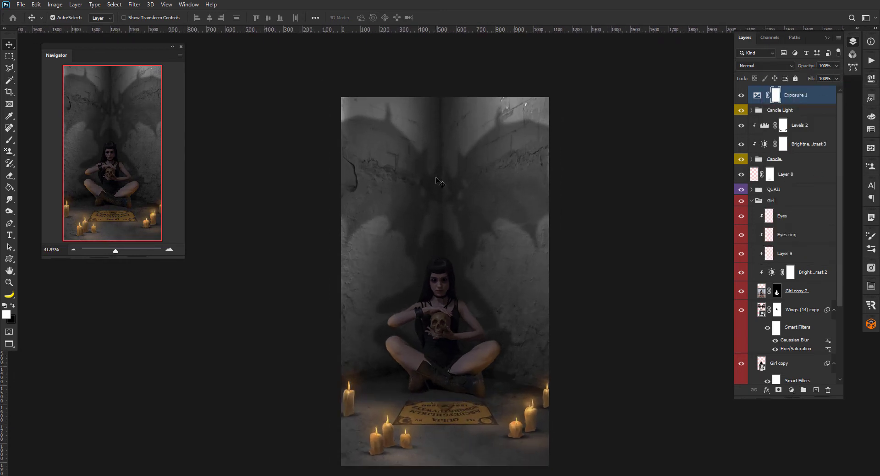
# Step: Add a Color Lookup adjustment using the Bleach Bypass.look LUT
pyautogui.click(791, 390)
pyautogui.click(806, 346)
pyautogui.click(825, 107)
pyautogui.click(824, 159)
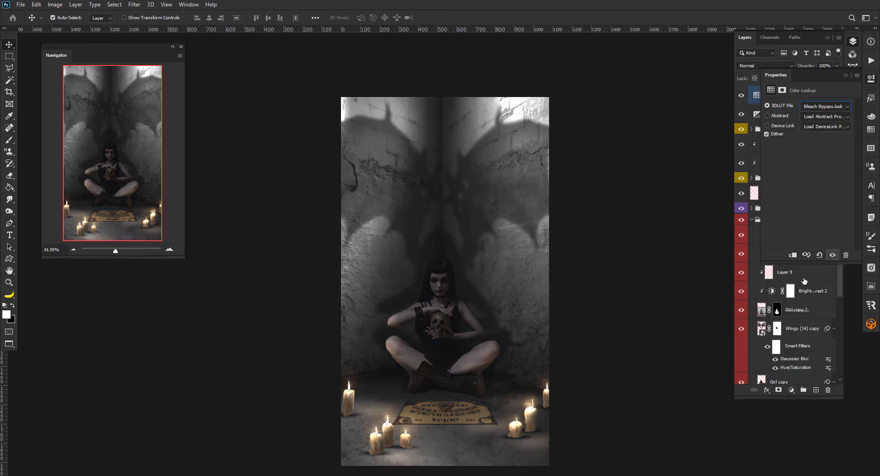
pyautogui.click(846, 76)
# Step: Add a Warming Filter (85) Photo Filter at 43% density
pyautogui.click(791, 390)
pyautogui.click(811, 340)
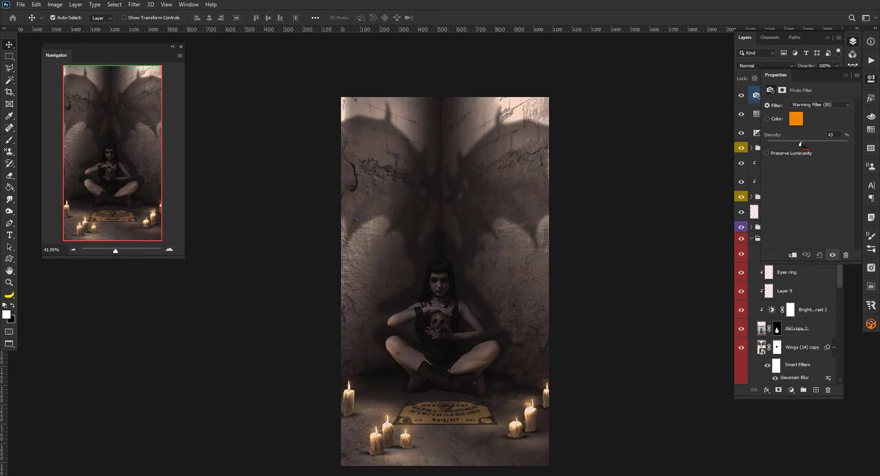
pyautogui.click(845, 75)
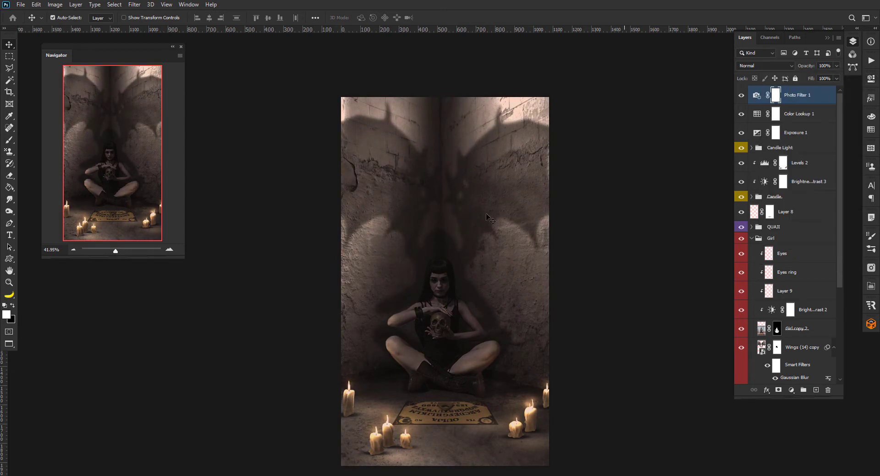
pyautogui.scroll(-5, 790, 302)
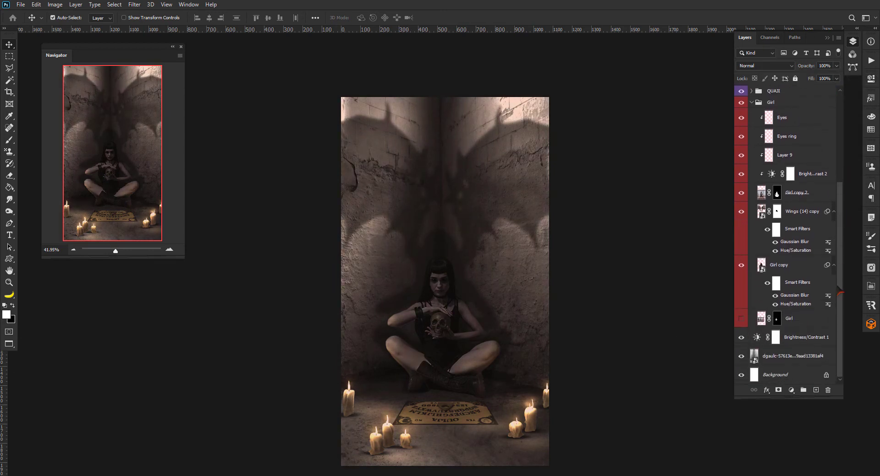
# Step: Add a new layer and darken the wall above the girl with soft black paint
pyautogui.click(806, 341)
pyautogui.click(815, 390)
pyautogui.press('b')
pyautogui.press('x')
pyautogui.moveTo(418, 294)
pyautogui.mouseDown()
pyautogui.moveTo(434, 157)
pyautogui.moveTo(422, 290)
pyautogui.mouseUp()
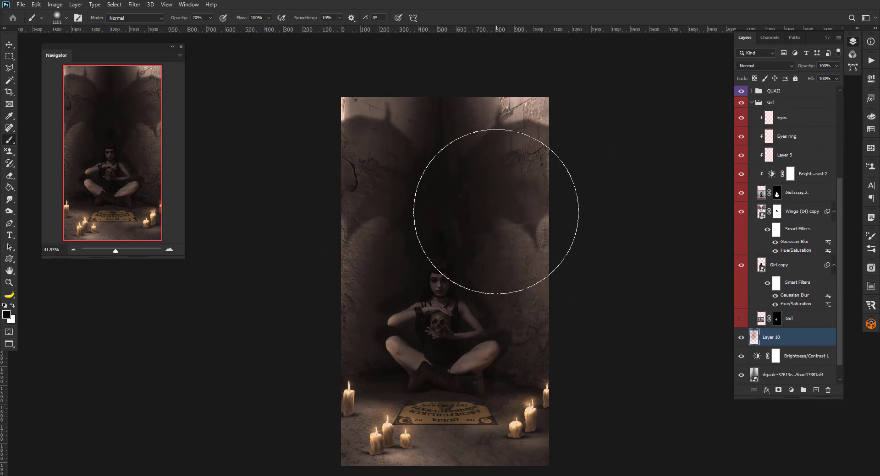
pyautogui.keyDown('alt'); pyautogui.rightClick(432, 312); pyautogui.keyUp('alt')
pyautogui.press('v')
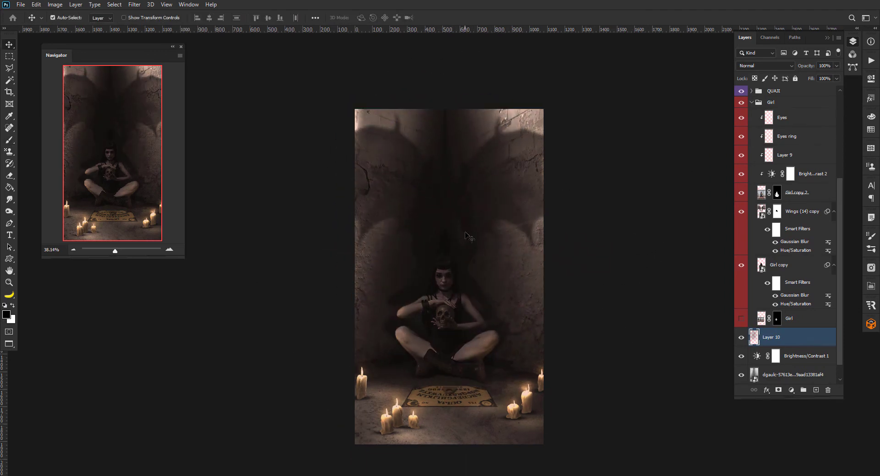
# Step: Select the QUAJI group, choose an orange swatch, and set brush opacity to 100%
pyautogui.click(796, 95)
pyautogui.click(752, 103)
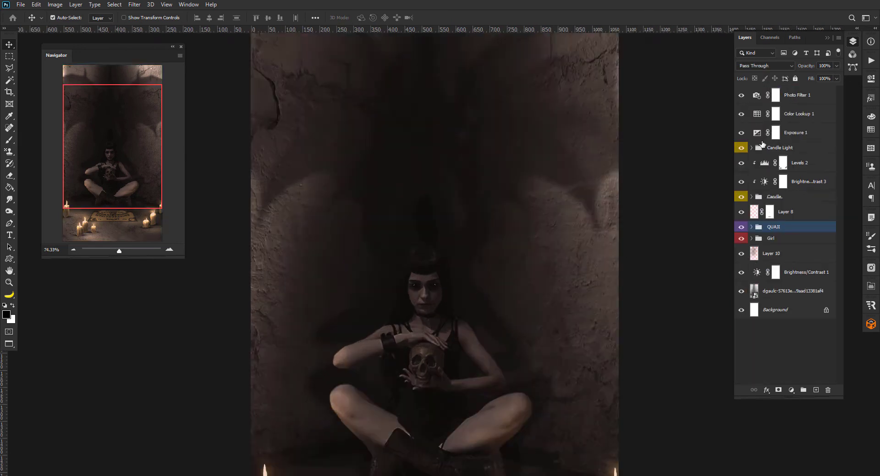
pyautogui.press('b')
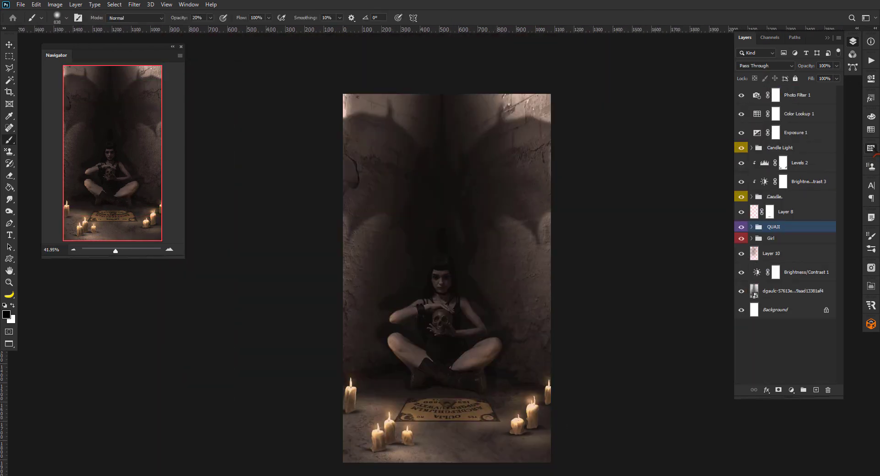
pyautogui.click(871, 148)
pyautogui.click(771, 247)
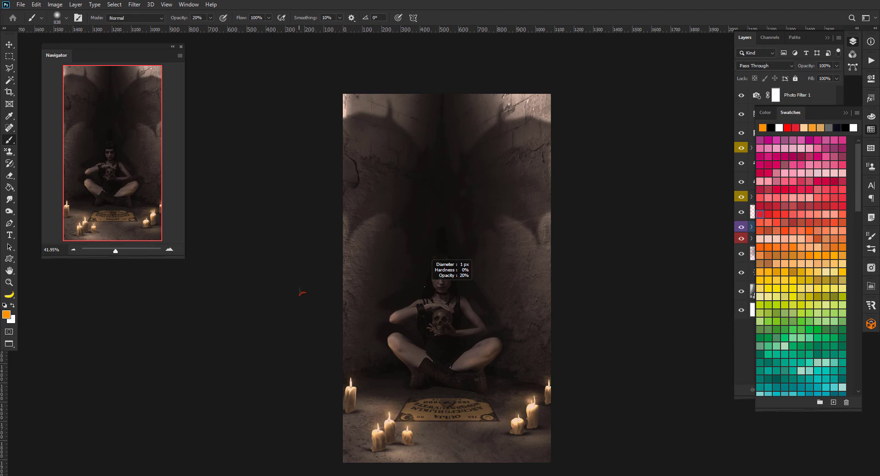
pyautogui.press('0')
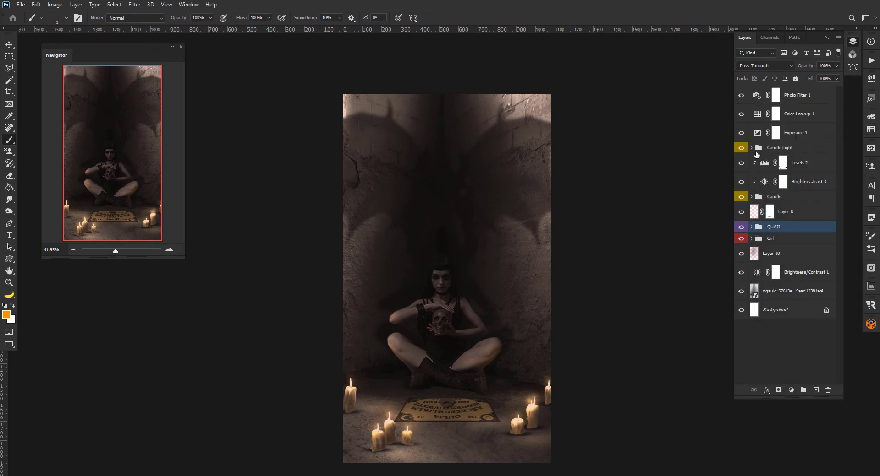
pyautogui.click(750, 238)
# Step: Check the Eyes ring layer, then add a new layer clipped above it
pyautogui.click(782, 254)
pyautogui.scroll(10, 417, 254)
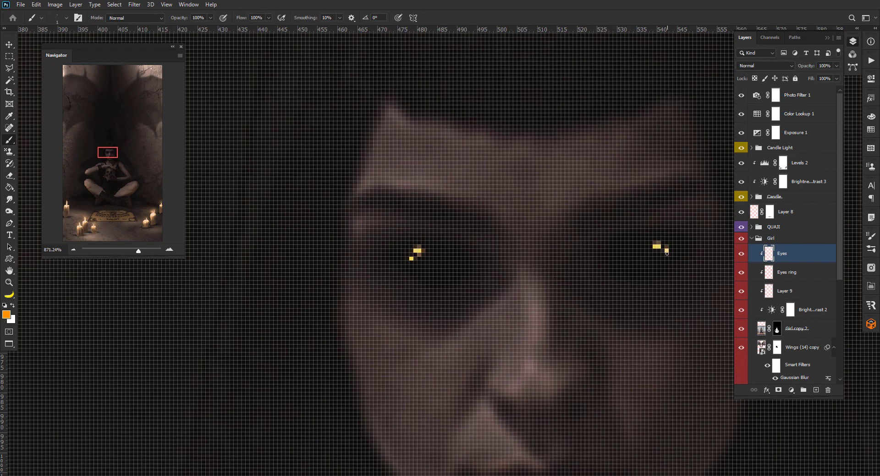
pyautogui.scroll(-10, 596, 238)
pyautogui.scroll(2, 524, 220)
pyautogui.scroll(-2, 524, 220)
pyautogui.press('v')
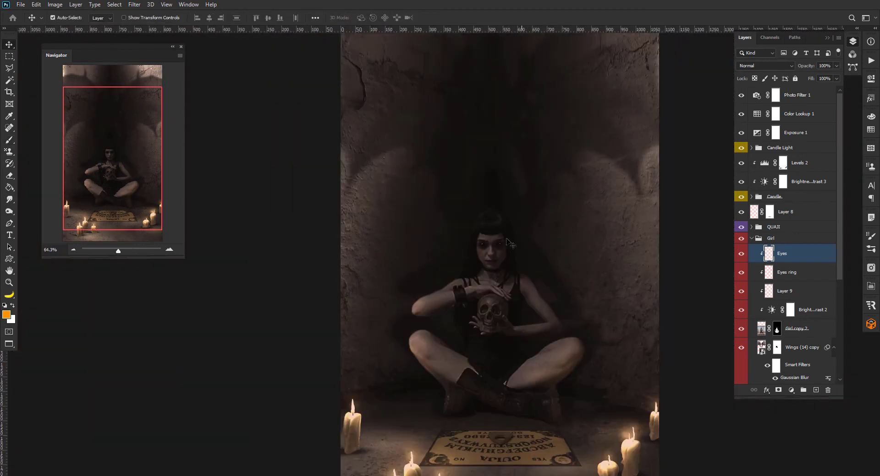
pyautogui.scroll(-1, 508, 243)
pyautogui.click(741, 272)
pyautogui.hscroll(1, 423, 293)
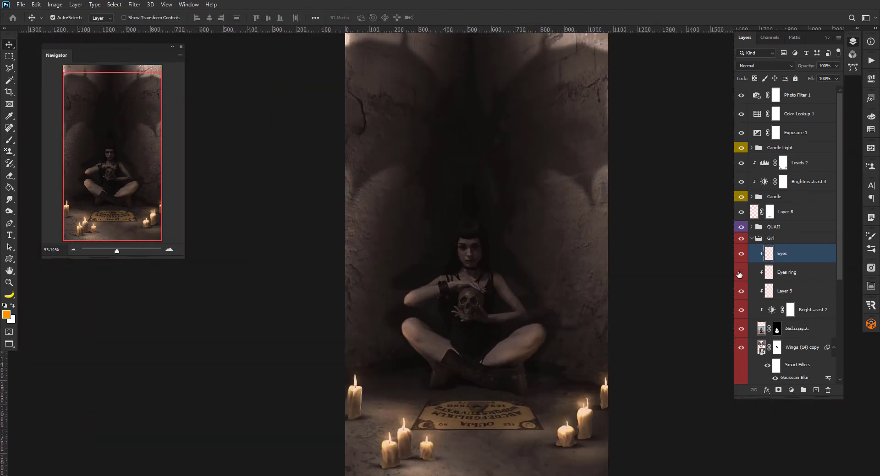
pyautogui.click(741, 272)
pyautogui.click(768, 274)
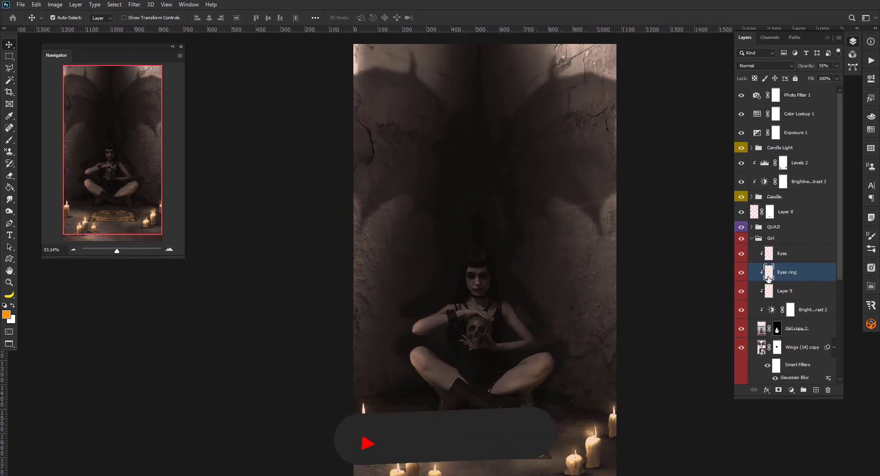
pyautogui.click(815, 390)
# Step: Choose the 122 px cracked-veins brush from the Zombie Brushes set
pyautogui.press('b')
pyautogui.rightClick(472, 274)
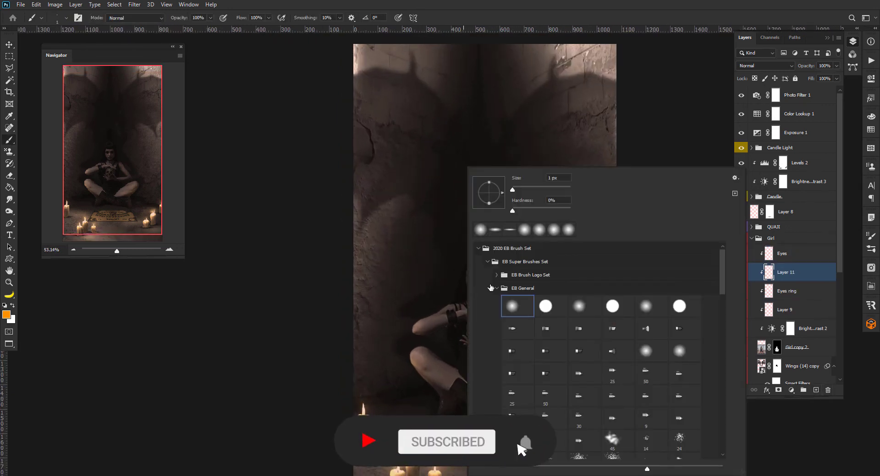
pyautogui.click(490, 288)
pyautogui.scroll(-10, 527, 334)
pyautogui.click(494, 387)
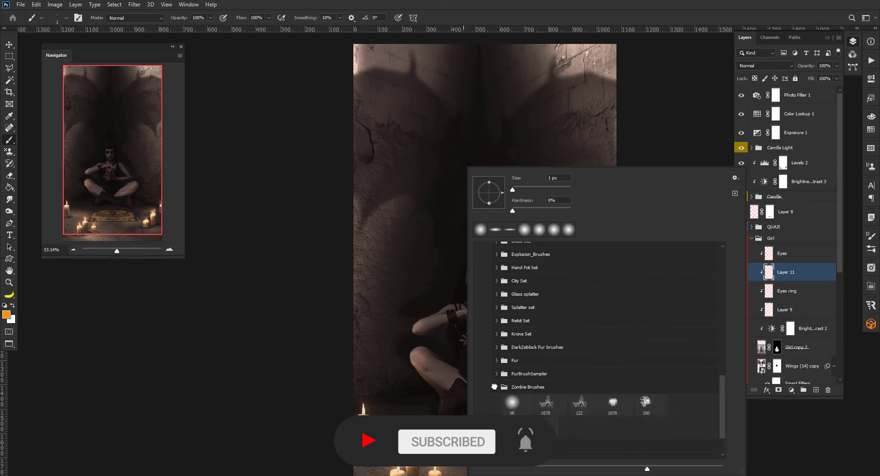
pyautogui.click(645, 402)
pyautogui.click(578, 405)
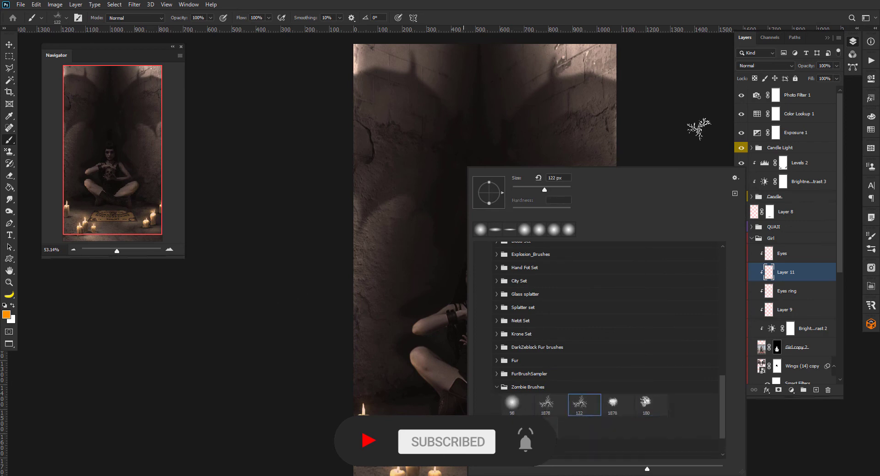
# Step: Paint black cracks around the girl's eyes and set the layer to 88% opacity
pyautogui.press('Return')
pyautogui.scroll(3, 465, 383)
pyautogui.press('d')
pyautogui.scroll(3, 491, 265)
pyautogui.scroll(2, 488, 188)
pyautogui.scroll(1, 488, 188)
pyautogui.press('[')
pyautogui.press('[')
pyautogui.press('[')
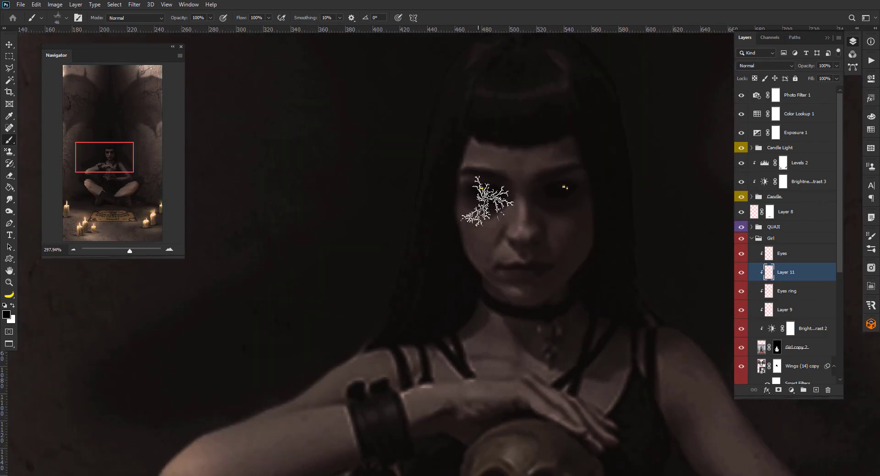
pyautogui.press('[')
pyautogui.press('[')
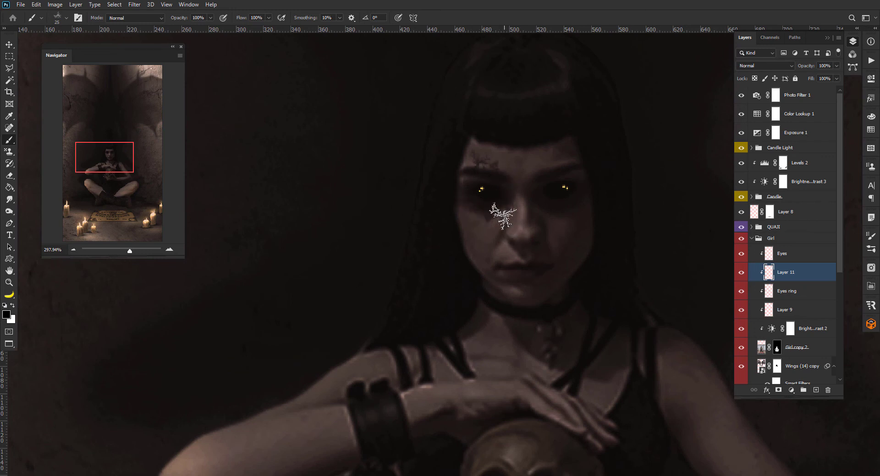
pyautogui.press(']')
pyautogui.press(']')
pyautogui.press(']')
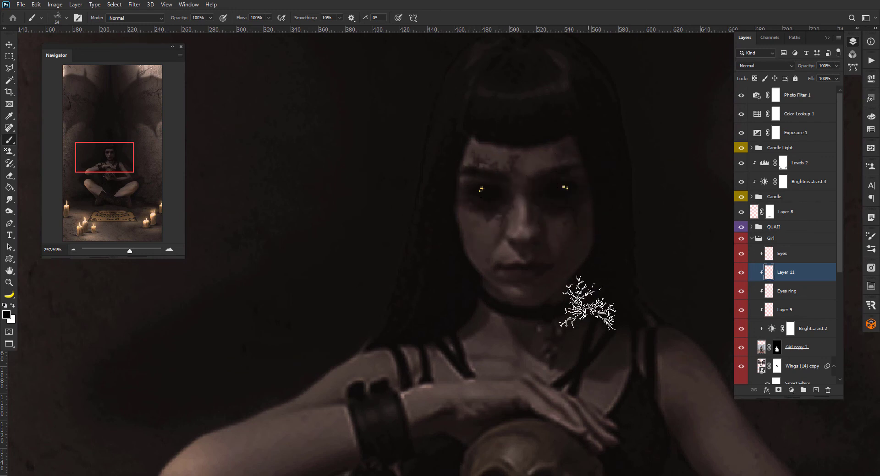
pyautogui.scroll(-2, 482, 365)
pyautogui.scroll(-3, 482, 366)
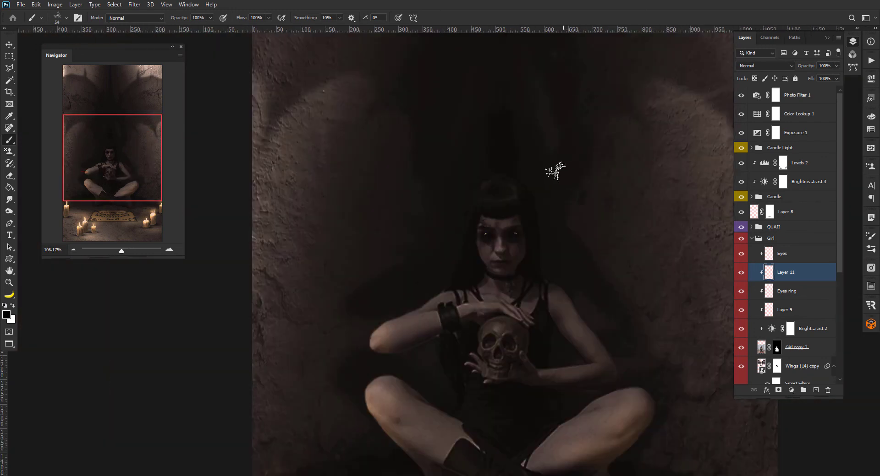
pyautogui.scroll(-2, 559, 173)
pyautogui.press('v')
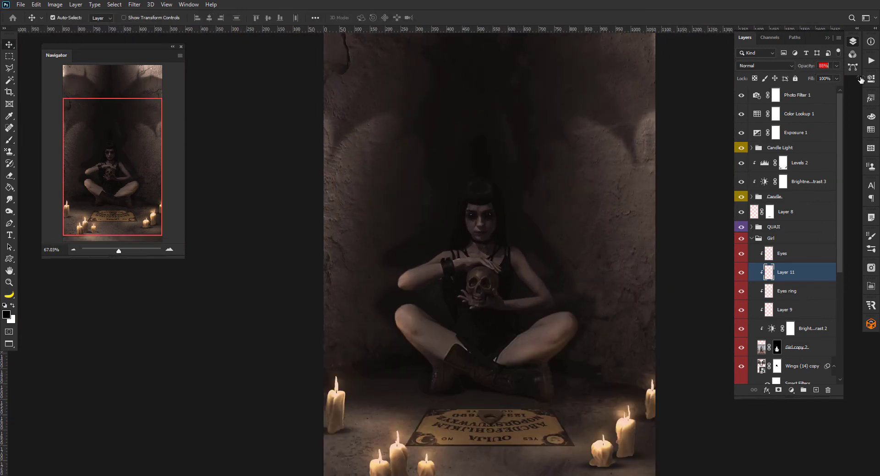
pyautogui.scroll(-2, 453, 158)
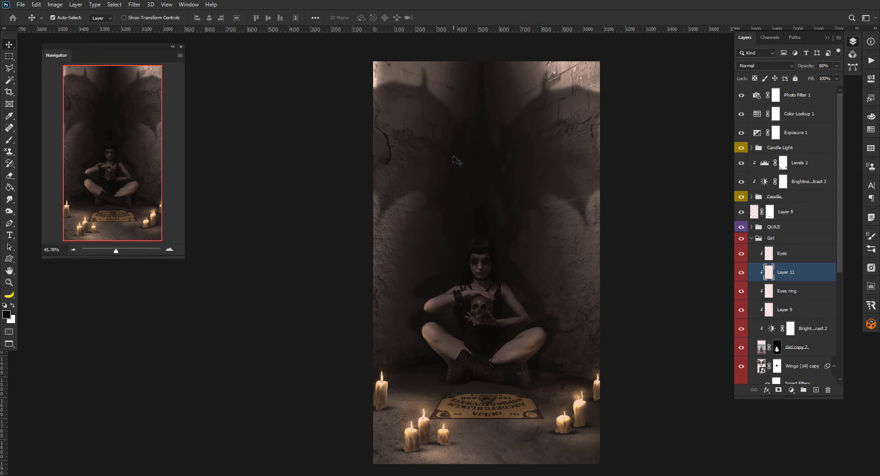
pyautogui.scroll(1, 454, 158)
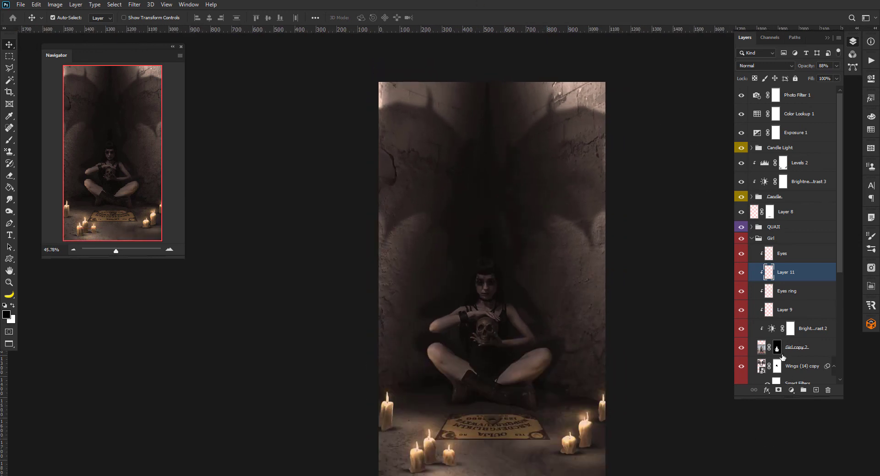
pyautogui.scroll(-5, 782, 357)
# Step: On Layer 10, paint soft black shading at 20% over the upper wall and wing shadow
pyautogui.click(748, 322)
pyautogui.press('b')
pyautogui.rightClick(459, 166)
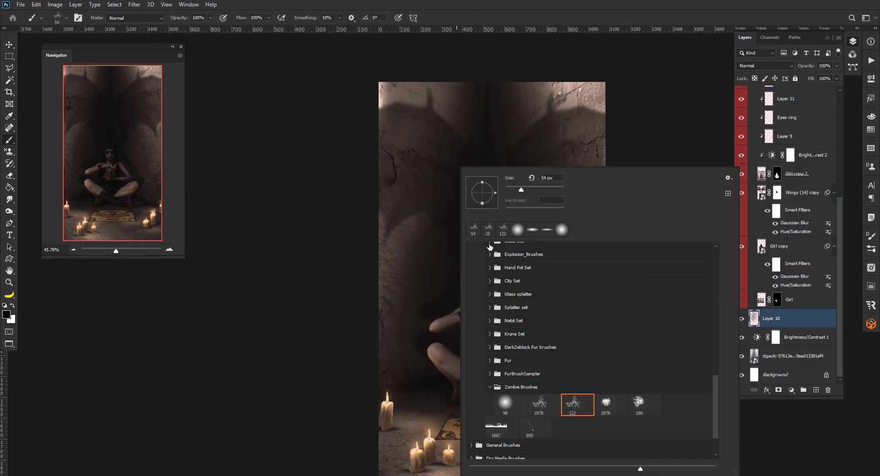
pyautogui.moveTo(402, 109); pyautogui.dragTo(426, 111)
pyautogui.hotkey('ctrl', 'z')
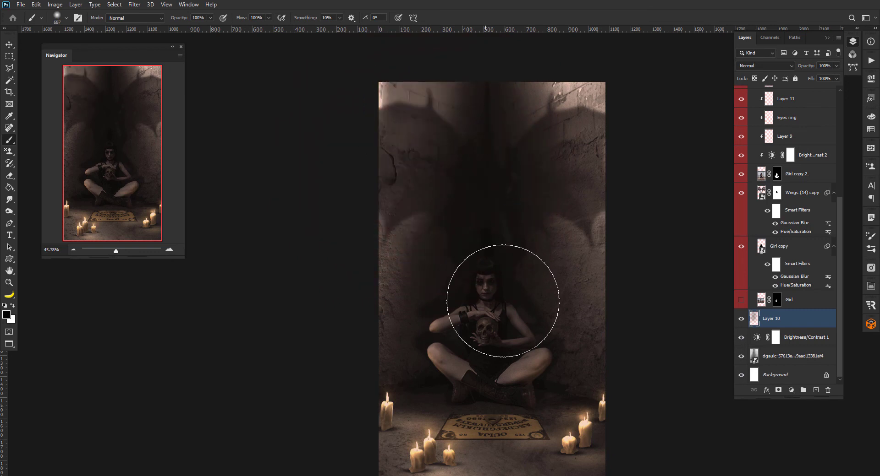
pyautogui.press('2')
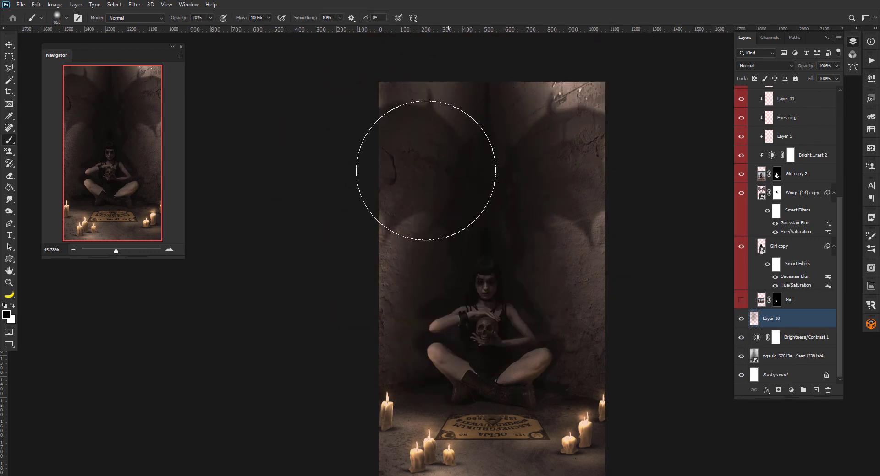
pyautogui.moveTo(426, 172)
pyautogui.mouseDown()
pyautogui.moveTo(579, 59)
pyautogui.moveTo(373, 39)
pyautogui.moveTo(428, 39)
pyautogui.moveTo(326, 40)
pyautogui.moveTo(365, 39)
pyautogui.moveTo(599, 96)
pyautogui.moveTo(356, 110)
pyautogui.moveTo(648, 65)
pyautogui.moveTo(352, 106)
pyautogui.mouseUp()
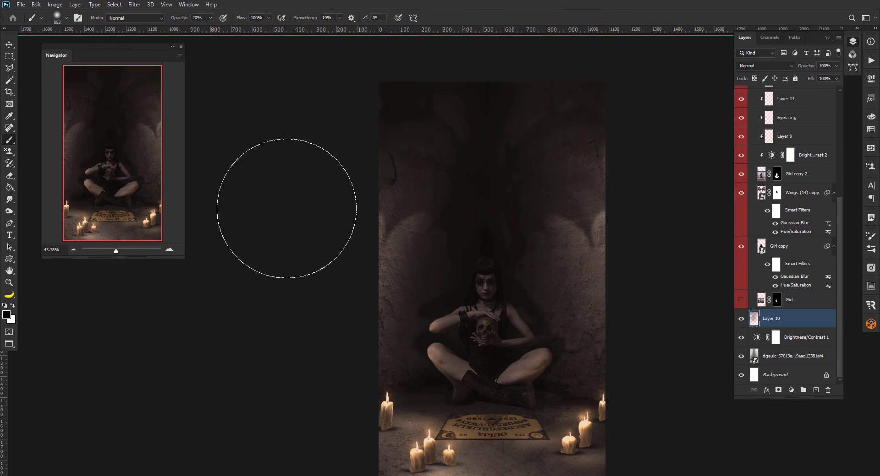
# Step: Fade Layer 10 to 85% opacity
pyautogui.scroll(-3, 255, 177)
pyautogui.press('v')
pyautogui.scroll(3, 558, 311)
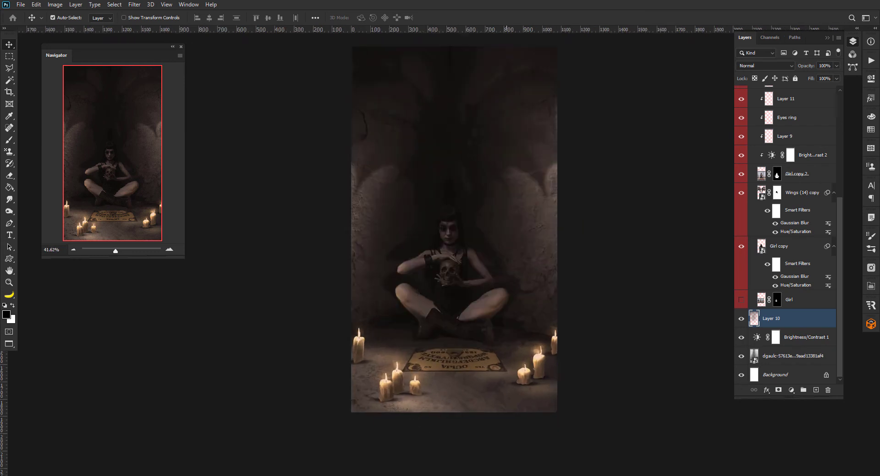
pyautogui.moveTo(810, 67); pyautogui.dragTo(802, 67)
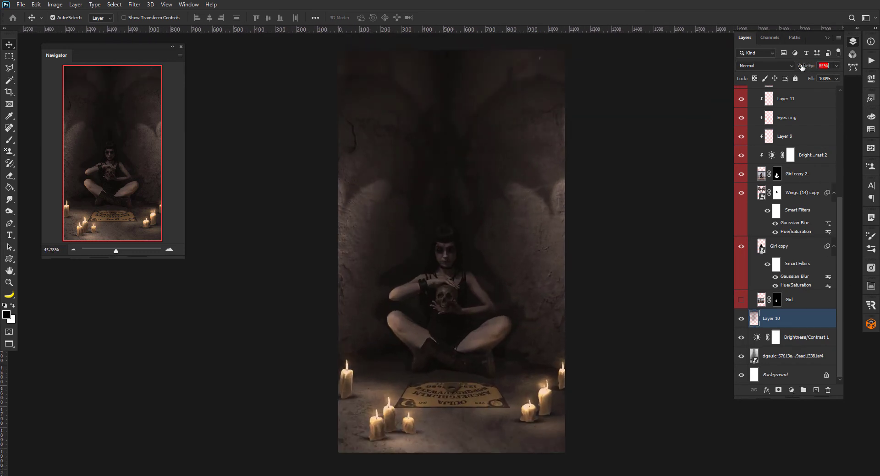
pyautogui.scroll(-1, 414, 332)
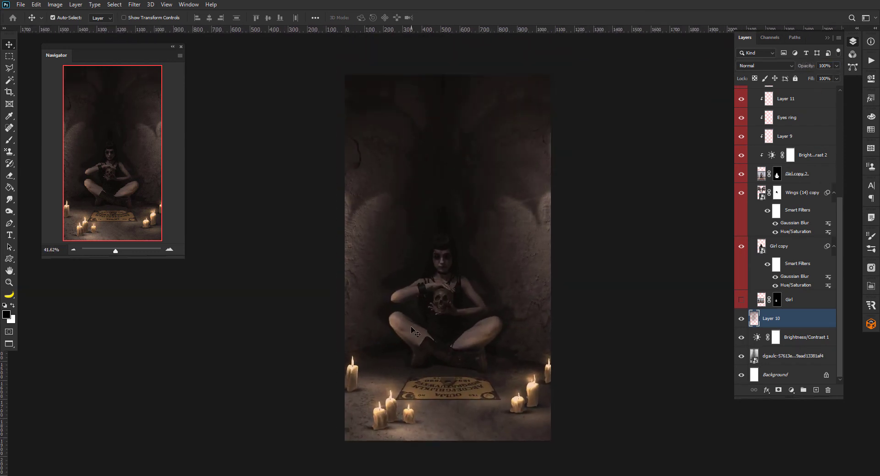
pyautogui.scroll(1, 555, 287)
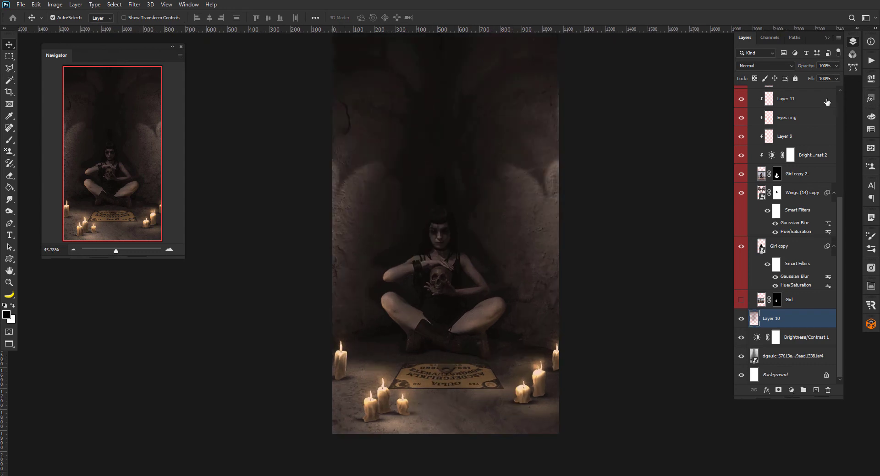
pyautogui.click(785, 98)
pyautogui.scroll(5, 801, 124)
pyautogui.click(794, 96)
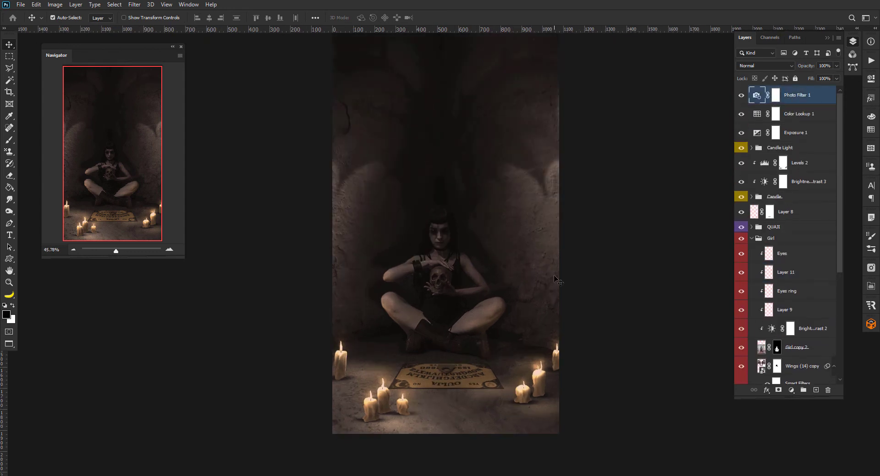
# Step: Paint a soft tan glow over the girl with a roughly 135 px brush
pyautogui.scroll(3, 557, 280)
pyautogui.click(781, 253)
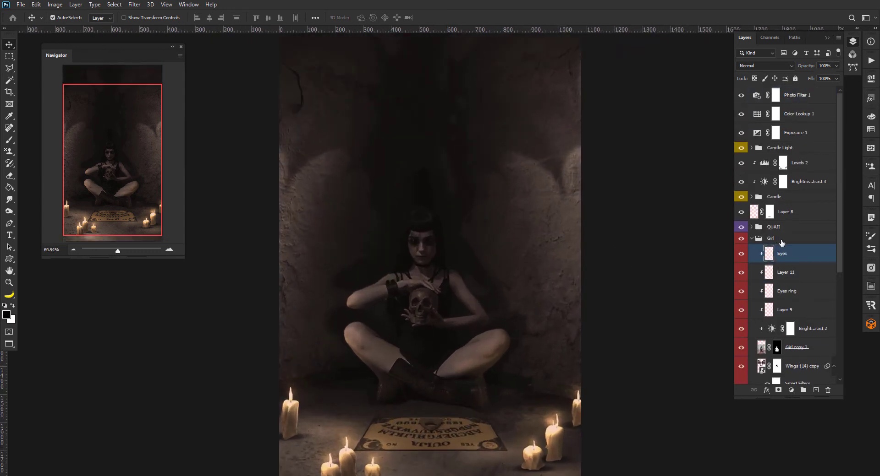
pyautogui.click(871, 129)
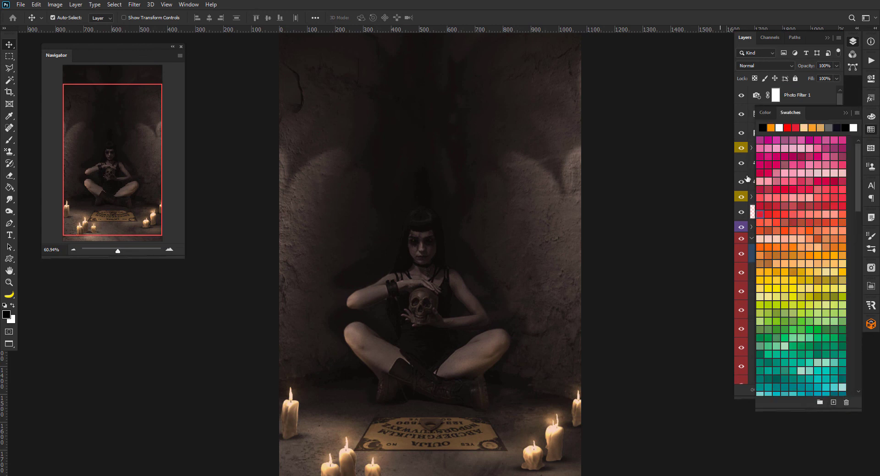
pyautogui.click(823, 129)
pyautogui.press('b')
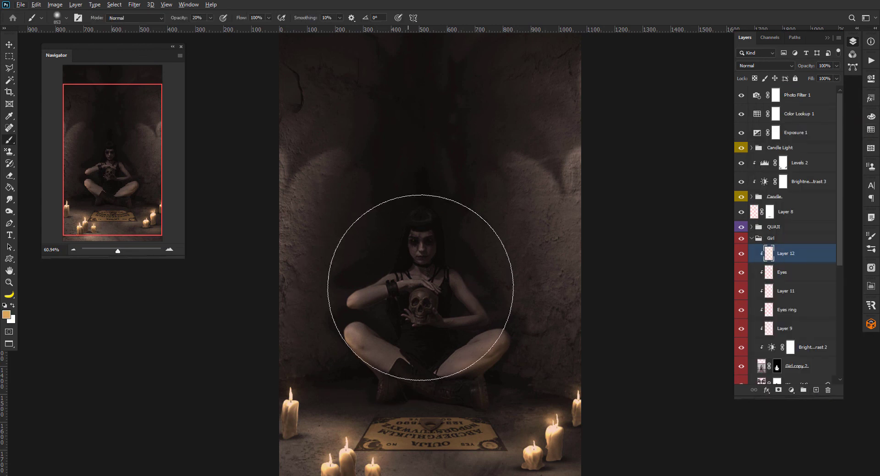
pyautogui.moveTo(421, 286); pyautogui.dragTo(415, 285)
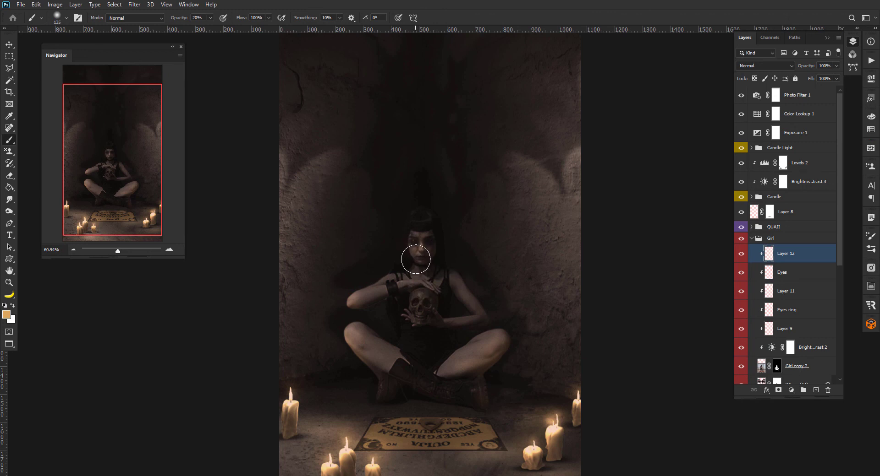
pyautogui.scroll(-2, 416, 259)
pyautogui.scroll(-2, 764, 66)
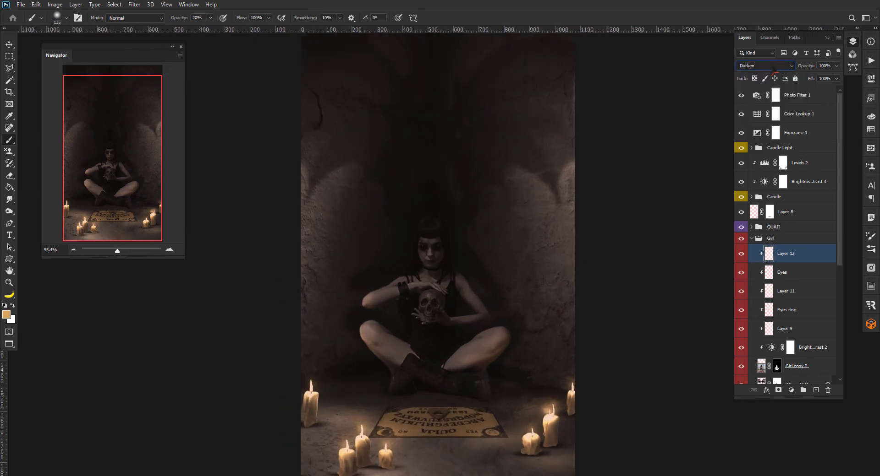
pyautogui.scroll(-2, 774, 71)
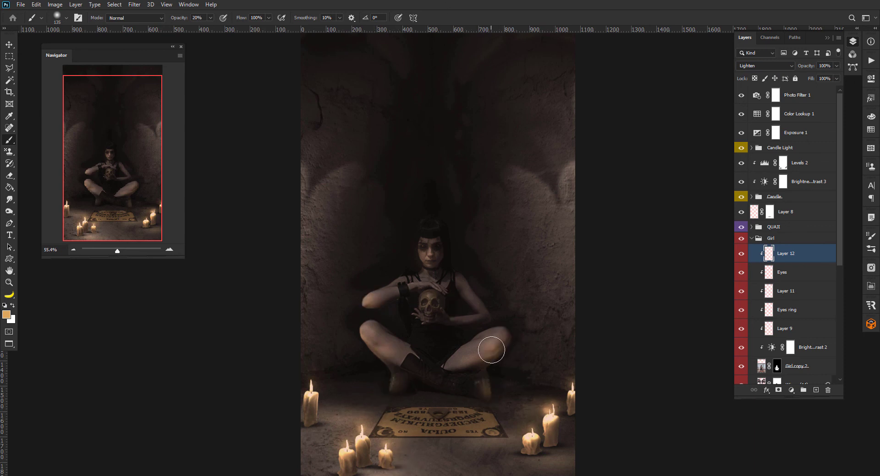
# Step: Erase the excess glow around the girl's head
pyautogui.press('e')
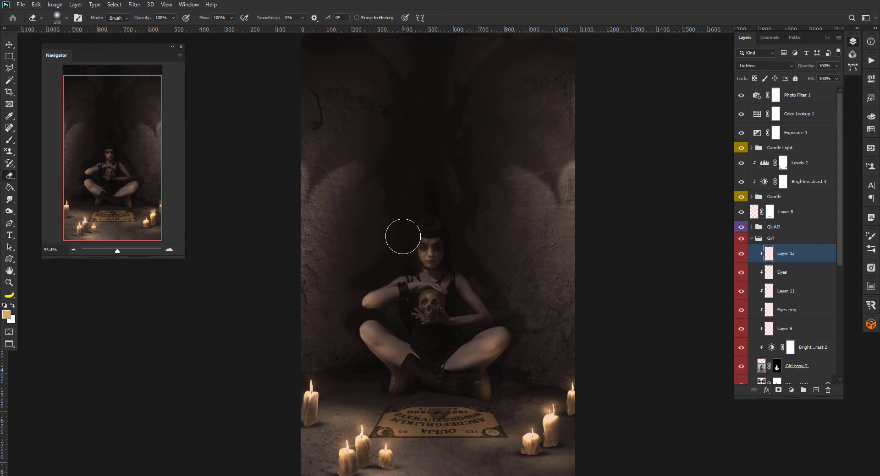
pyautogui.rightClick(400, 256)
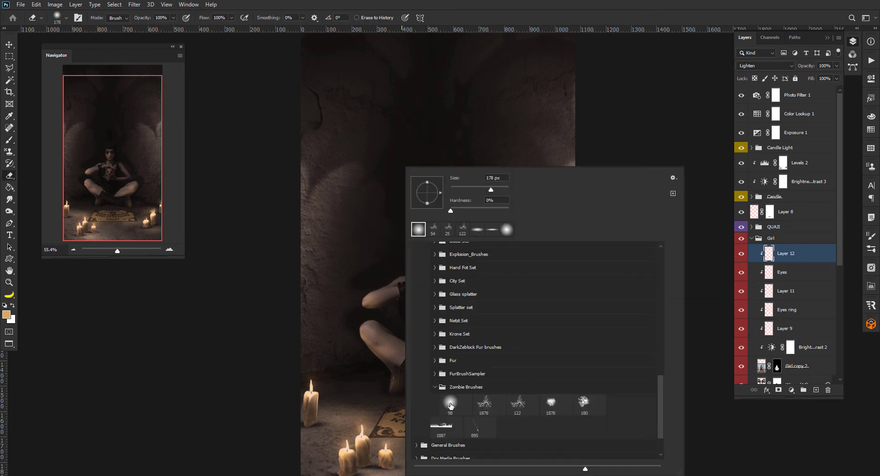
pyautogui.press('Escape')
pyautogui.scroll(-2, 285, 271)
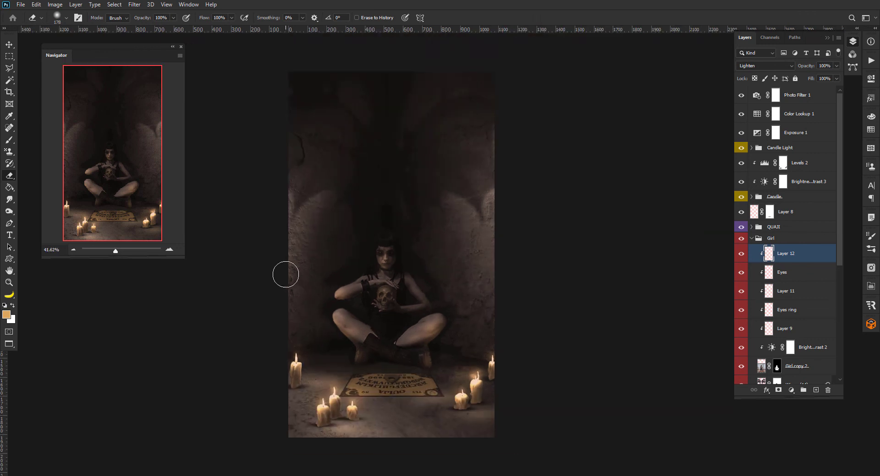
pyautogui.scroll(1, 472, 274)
pyautogui.scroll(-1, 418, 222)
# Step: Add a new shadow layer above Brightness/Contrast 1 at 63% opacity
pyautogui.press('b')
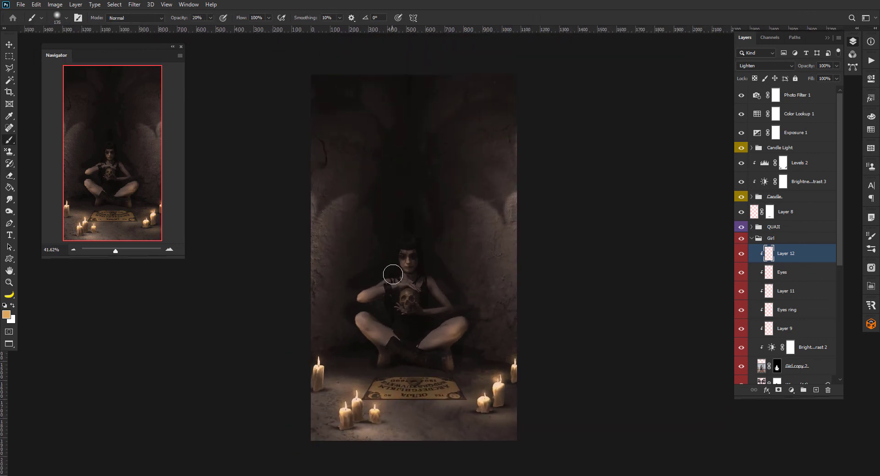
pyautogui.click(752, 238)
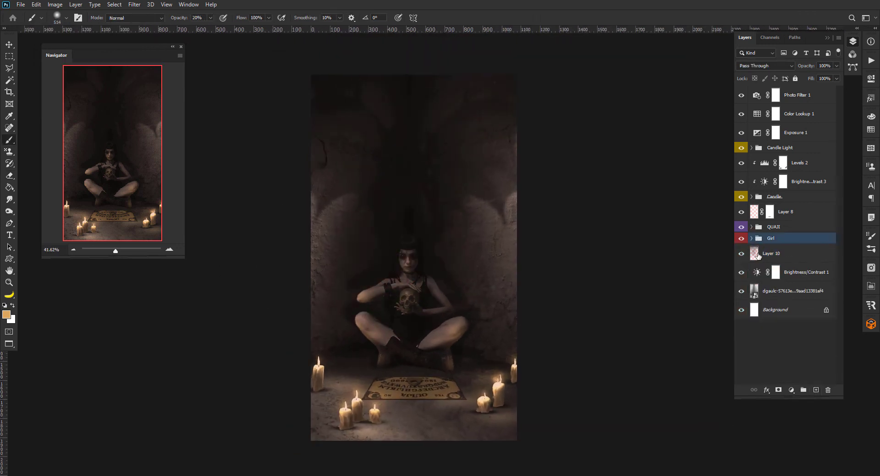
pyautogui.click(797, 272)
pyautogui.hotkey('ctrl', 'shift', 'alt', 'n')
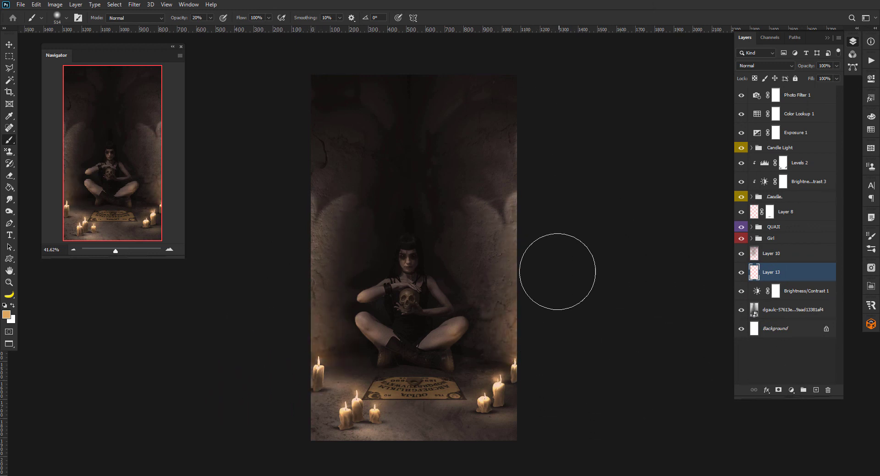
pyautogui.moveTo(807, 67); pyautogui.dragTo(802, 73)
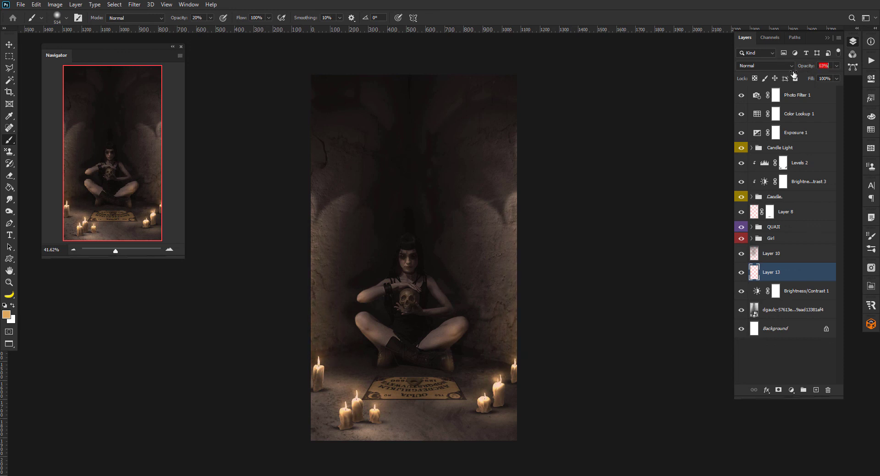
# Step: Stamp a merged copy of the visible layers above Photo Filter 1, then undo it
pyautogui.press('v')
pyautogui.scroll(1, 444, 258)
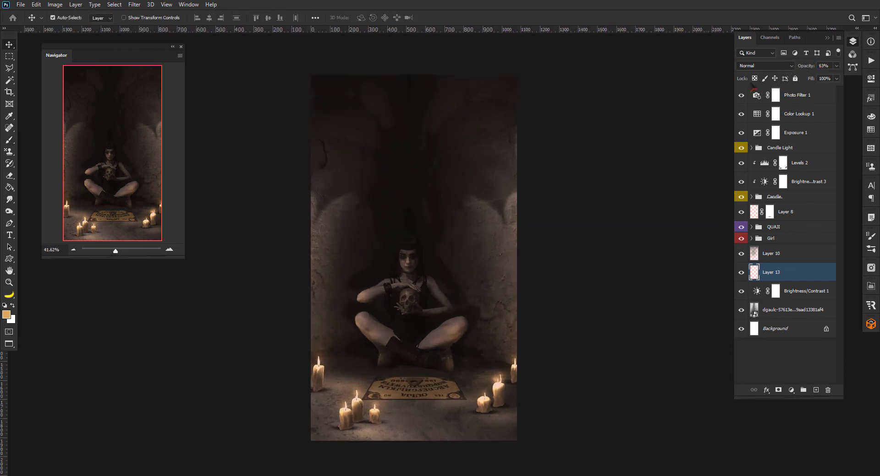
pyautogui.click(800, 96)
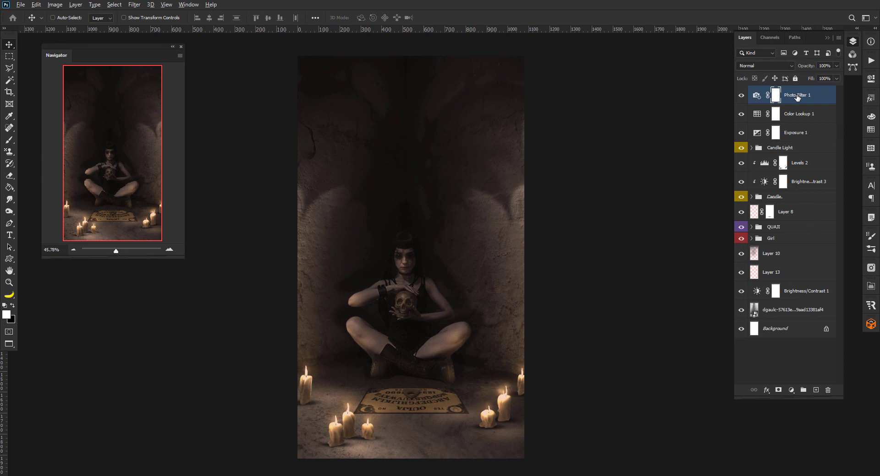
pyautogui.hotkey('ctrl', 'shift', 'alt', 'e')
pyautogui.hotkey('ctrl', 'z')
# Step: Touch up Layer 12 in the Girl group with a small 38 px brush
pyautogui.click(751, 239)
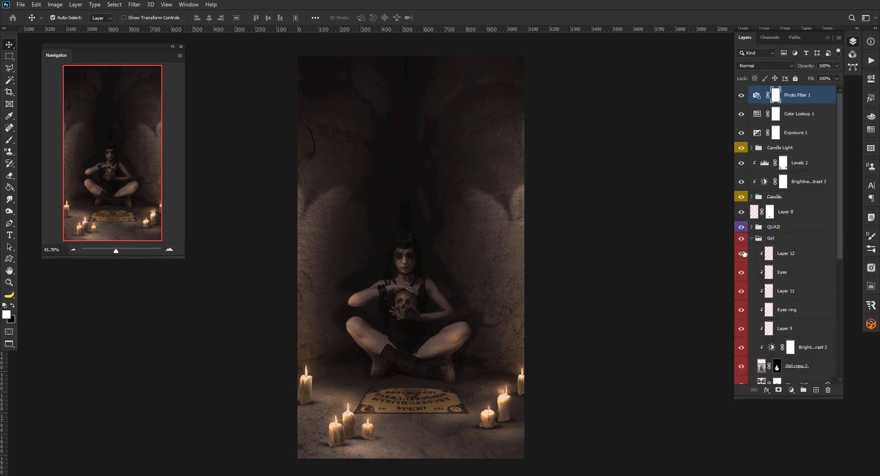
pyautogui.click(769, 258)
pyautogui.press('b')
pyautogui.scroll(1, 410, 231)
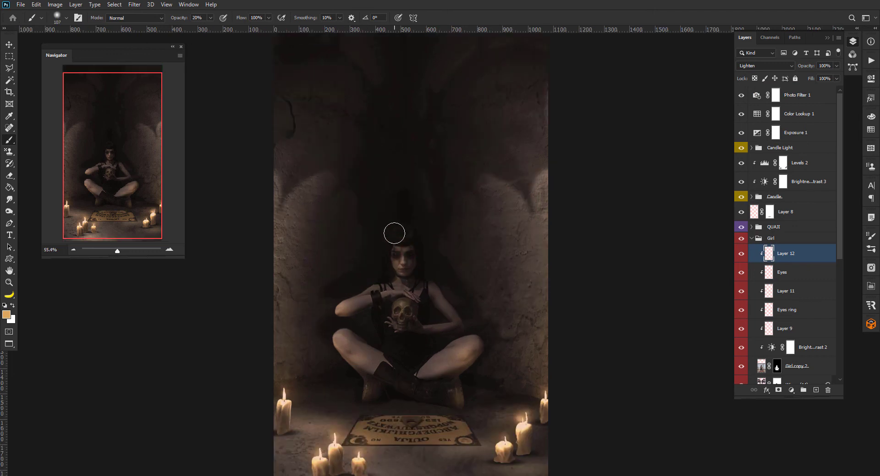
pyautogui.press('[')
pyautogui.press('[')
pyautogui.press('[')
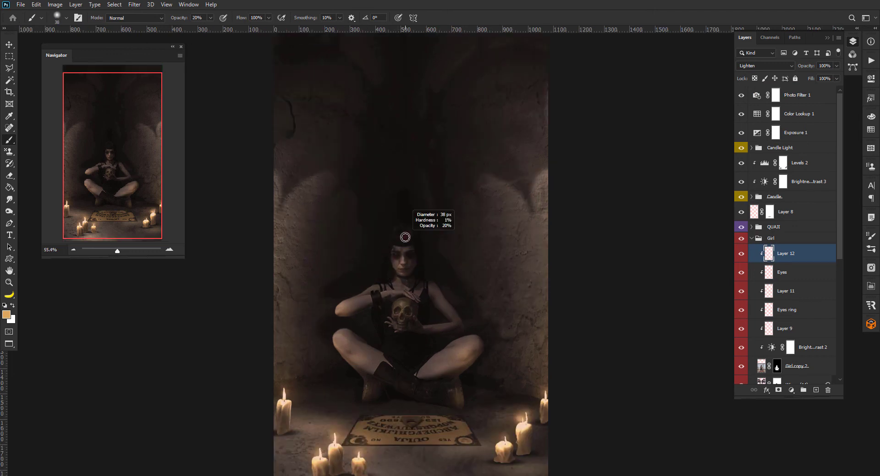
pyautogui.moveTo(398, 237); pyautogui.dragTo(384, 266)
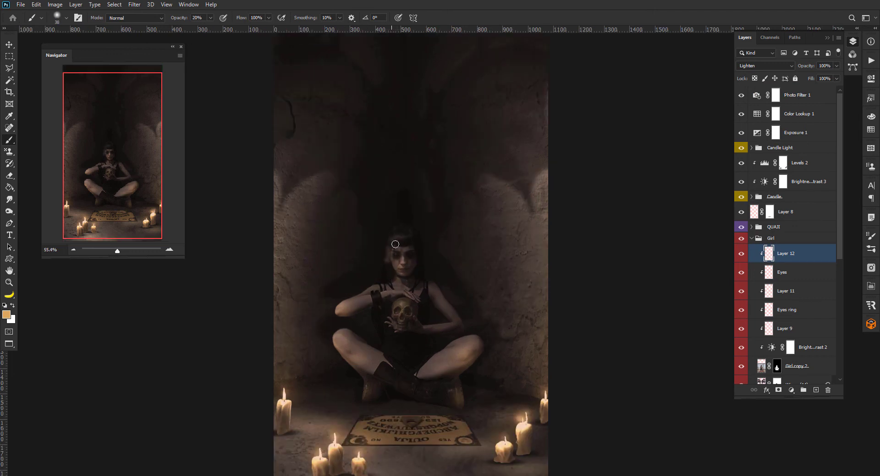
pyautogui.scroll(-1, 422, 228)
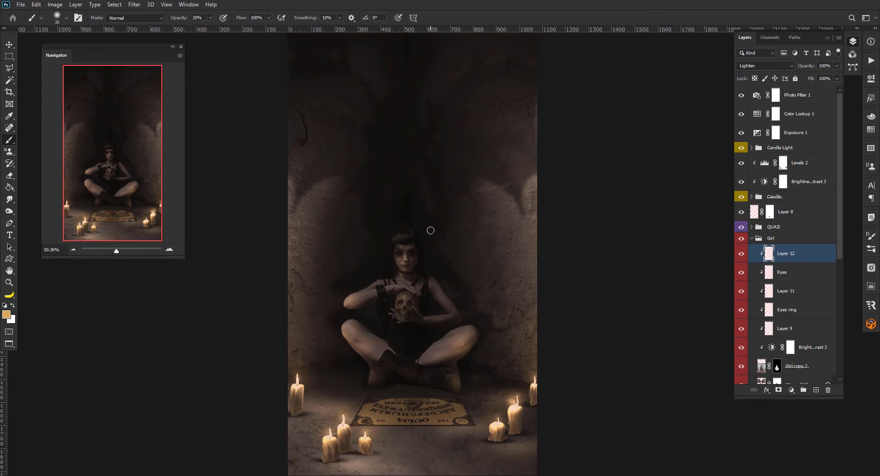
pyautogui.scroll(-1, 422, 227)
pyautogui.scroll(-2, 422, 228)
# Step: Stamp the visible layers into a new top layer and apply Exposure X2's Slide Film (mild) preset
pyautogui.press('v')
pyautogui.click(804, 95)
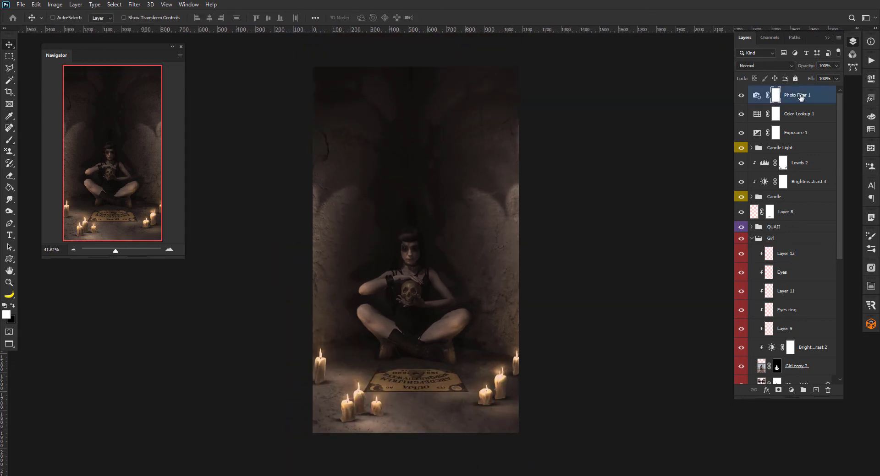
pyautogui.hotkey('ctrl', 'shift', 'alt', 'e')
pyautogui.click(134, 4)
pyautogui.click(146, 196)
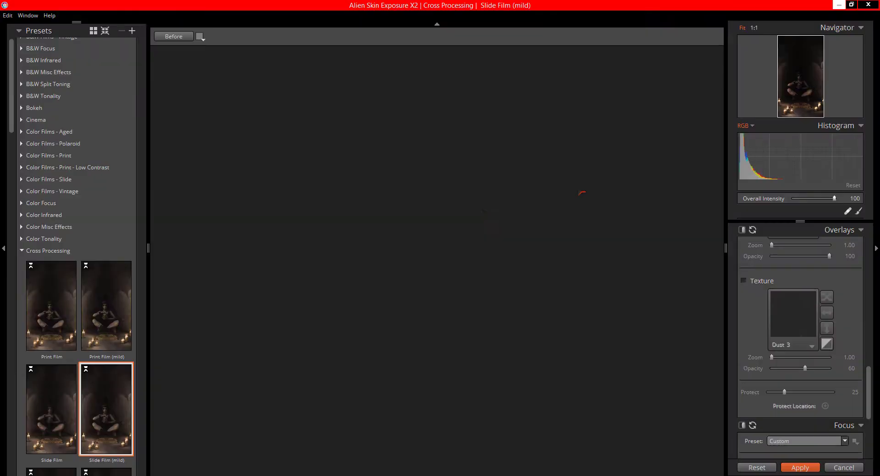
pyautogui.click(797, 468)
# Step: Set the Exposure X2 Slide Film (mild) layer's fill to 90%
pyautogui.scroll(-1, 512, 235)
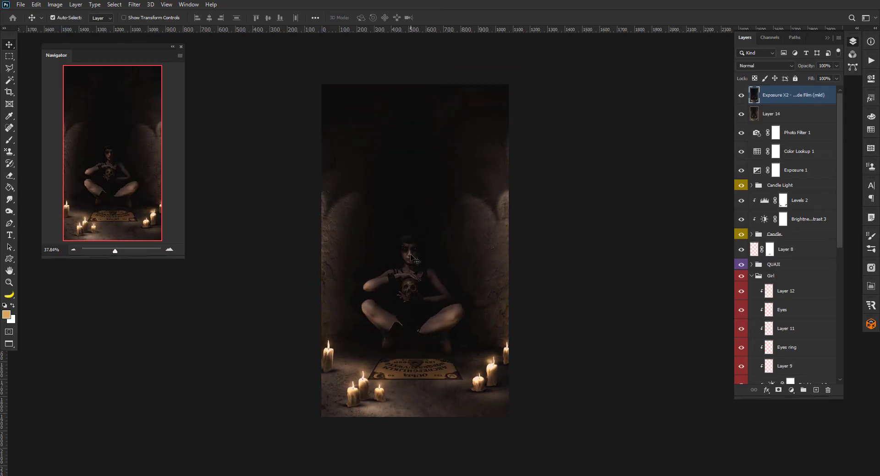
pyautogui.scroll(1, 504, 247)
pyautogui.scroll(1, 486, 270)
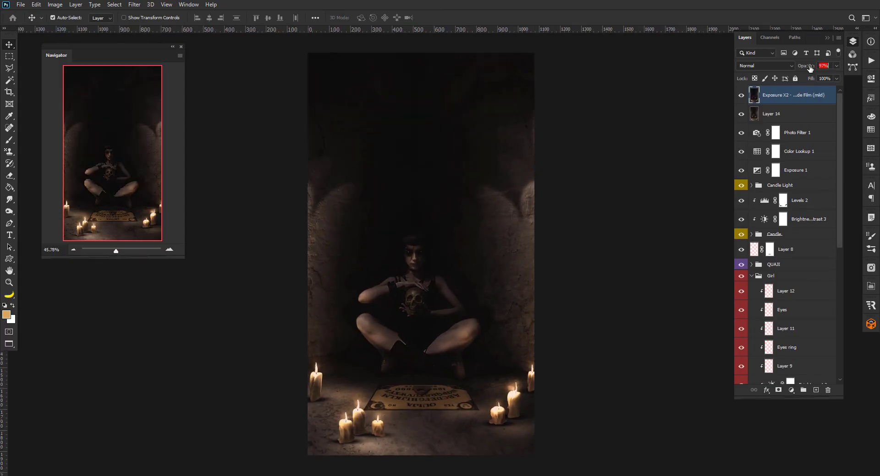
pyautogui.moveTo(807, 69); pyautogui.dragTo(817, 71)
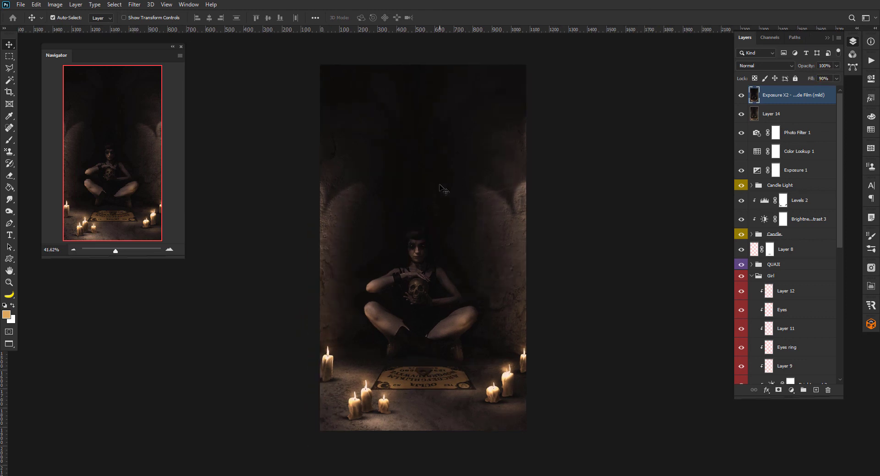
# Step: Choose a logo brush from the EB Brush Logo Set
pyautogui.press('b')
pyautogui.rightClick(442, 188)
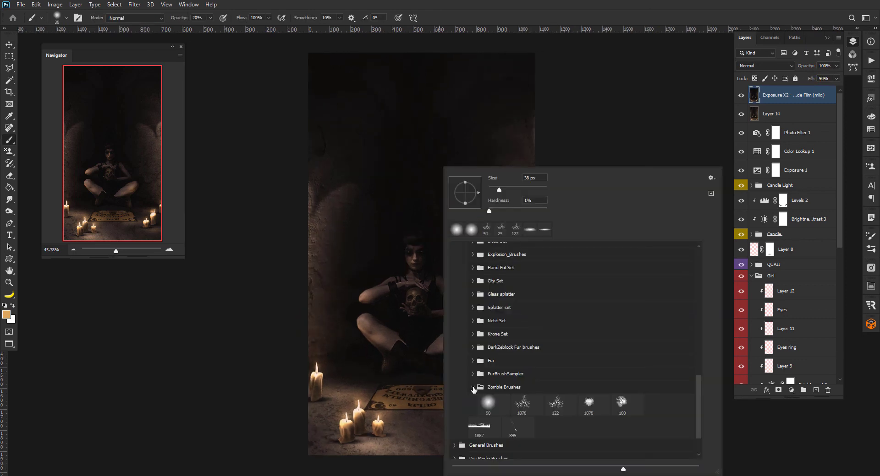
pyautogui.scroll(5, 485, 310)
pyautogui.scroll(5, 485, 310)
pyautogui.scroll(1, 485, 310)
pyautogui.click(471, 272)
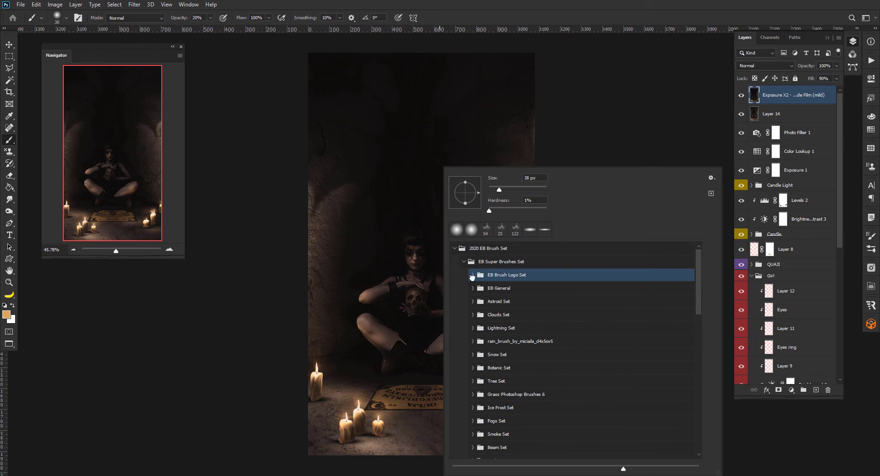
pyautogui.click(473, 278)
pyautogui.doubleClick(497, 304)
# Step: Stamp the white logo on a new layer, shrinking it into the bottom-right corner
pyautogui.press('d')
pyautogui.press('x')
pyautogui.press('0')
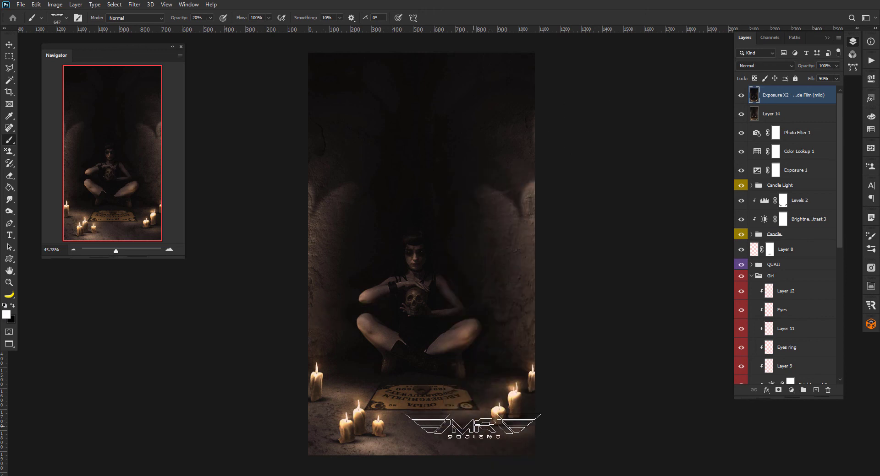
pyautogui.hotkey('ctrl', 'shift', 'alt', 'n')
pyautogui.click(451, 430)
pyautogui.hotkey('ctrl', 't')
pyautogui.moveTo(420, 439)
pyautogui.mouseDown()
pyautogui.moveTo(447, 433)
pyautogui.moveTo(523, 451)
pyautogui.mouseUp()
pyautogui.press('Return')
pyautogui.hotkey('ctrl', 't')
pyautogui.press('Return')
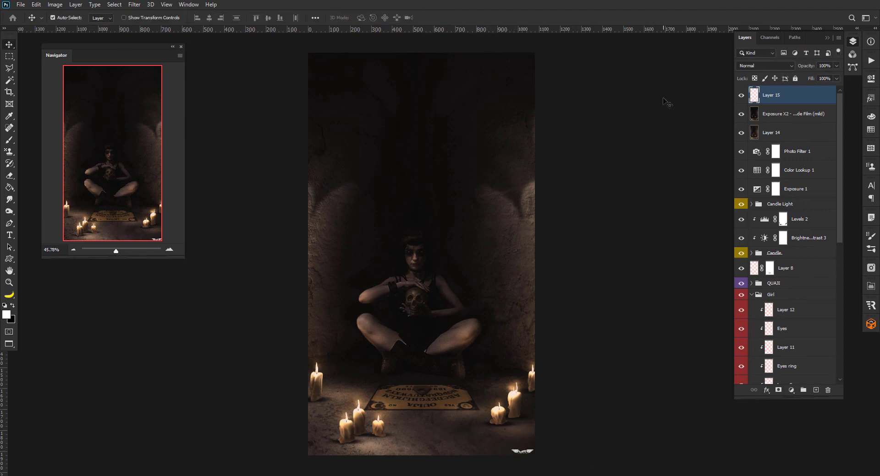